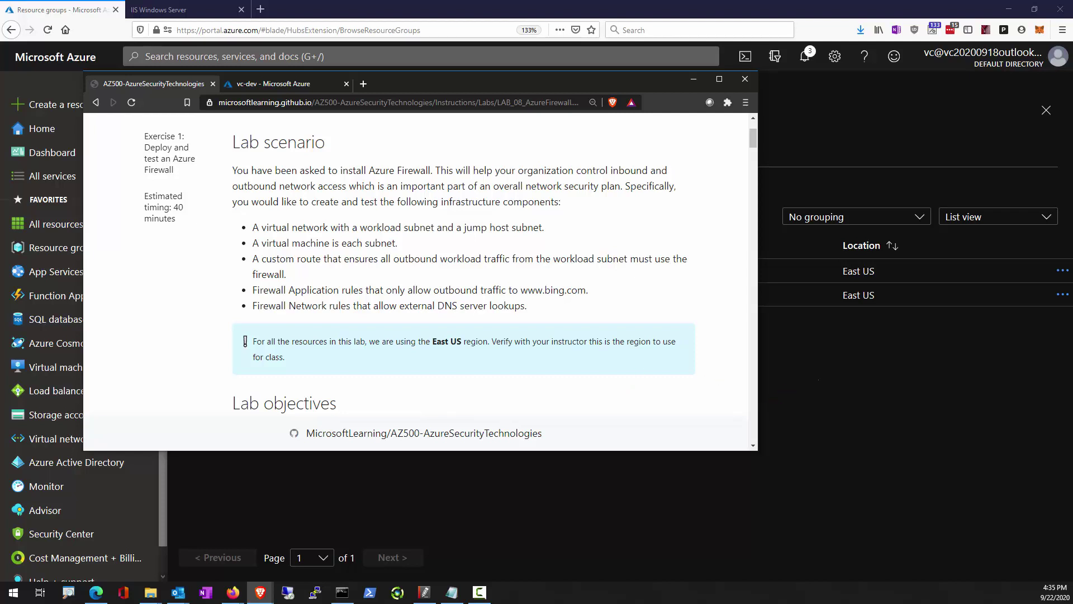
Draw a large pink ellipse over the screen with a rectangle inside it, and label the rectangle "FW Subnet"
{"action": "left_click_drag", "start_coordinate": [571, 301], "coordinate": [1012, 579]}
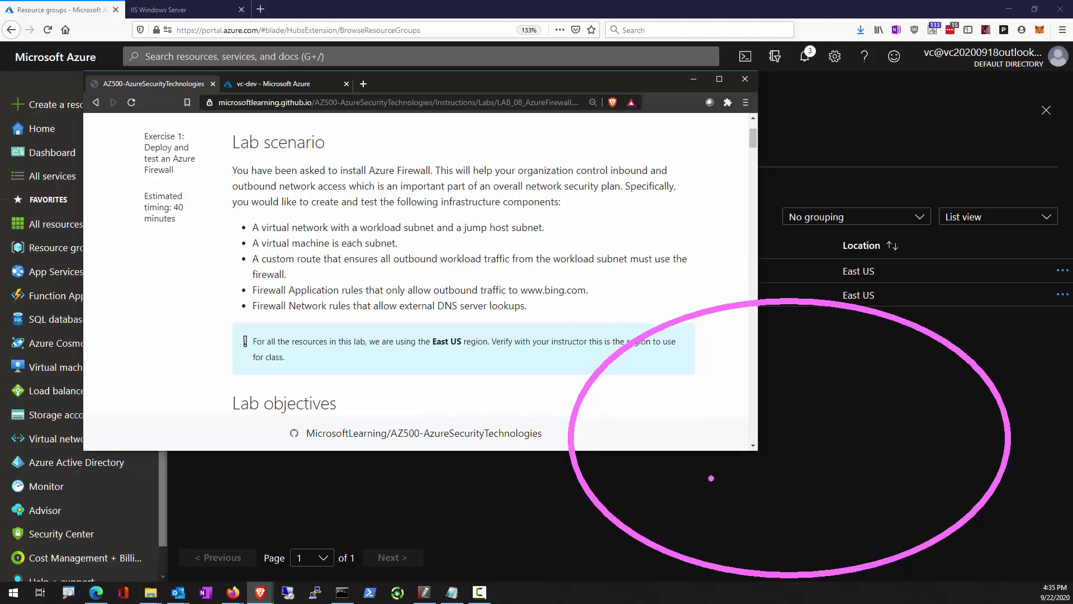
{"action": "left_click_drag", "start_coordinate": [720, 469], "coordinate": [848, 538]}
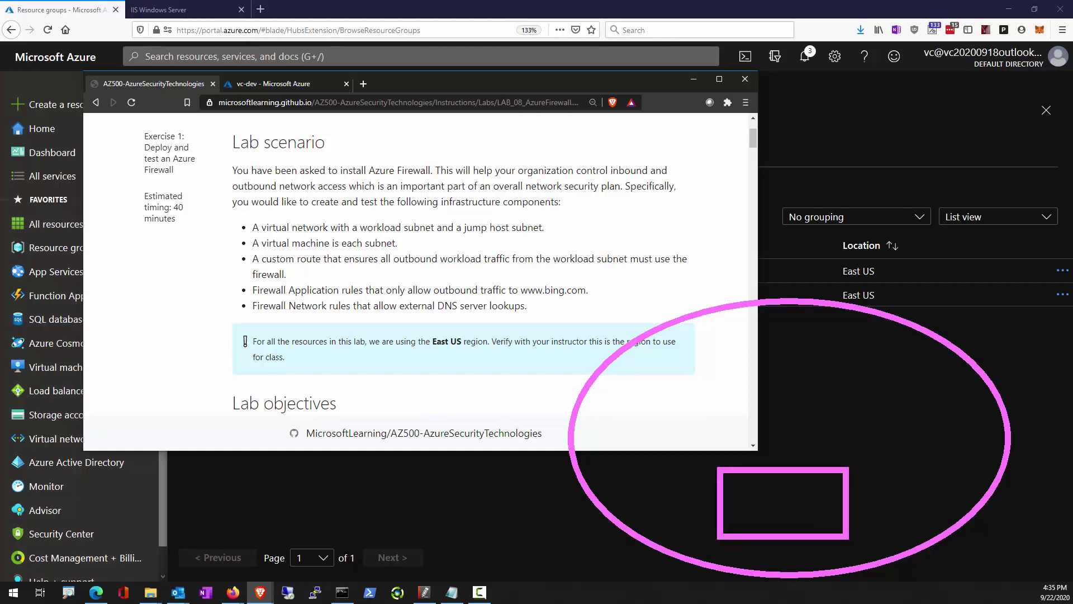
{"action": "left_click_drag", "start_coordinate": [754, 467], "coordinate": [754, 451]}
{"action": "type", "text": "FW Subnet"}
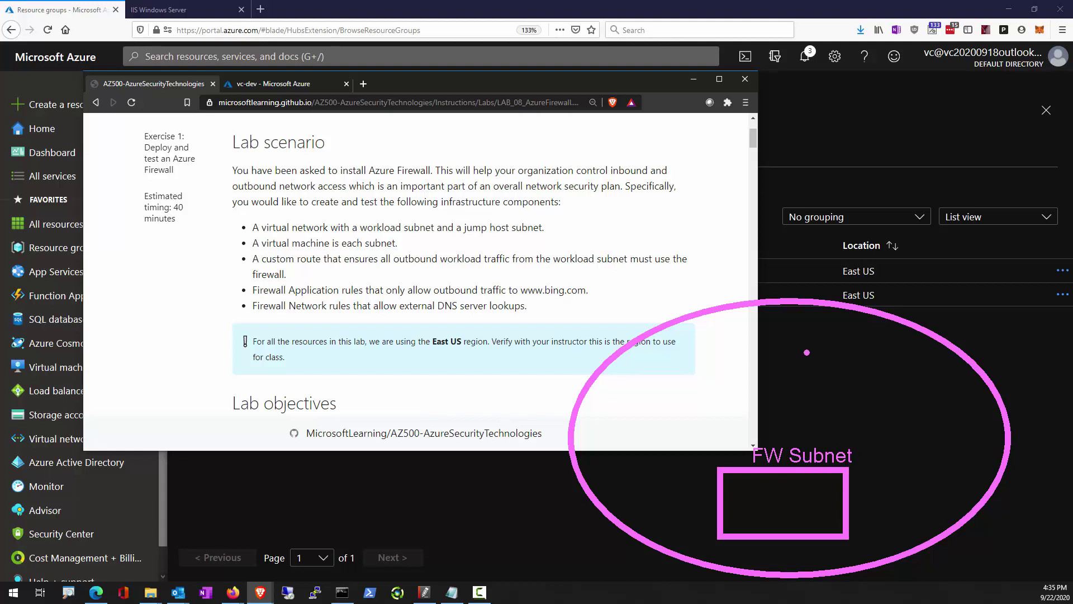
Draw a green ellipse above the FW Subnet rectangle and label it "workload"
{"action": "type", "text": "b"}
{"action": "type", "text": "g"}
{"action": "left_click_drag", "start_coordinate": [807, 352], "coordinate": [921, 433]}
{"action": "type", "text": "tworklo"}
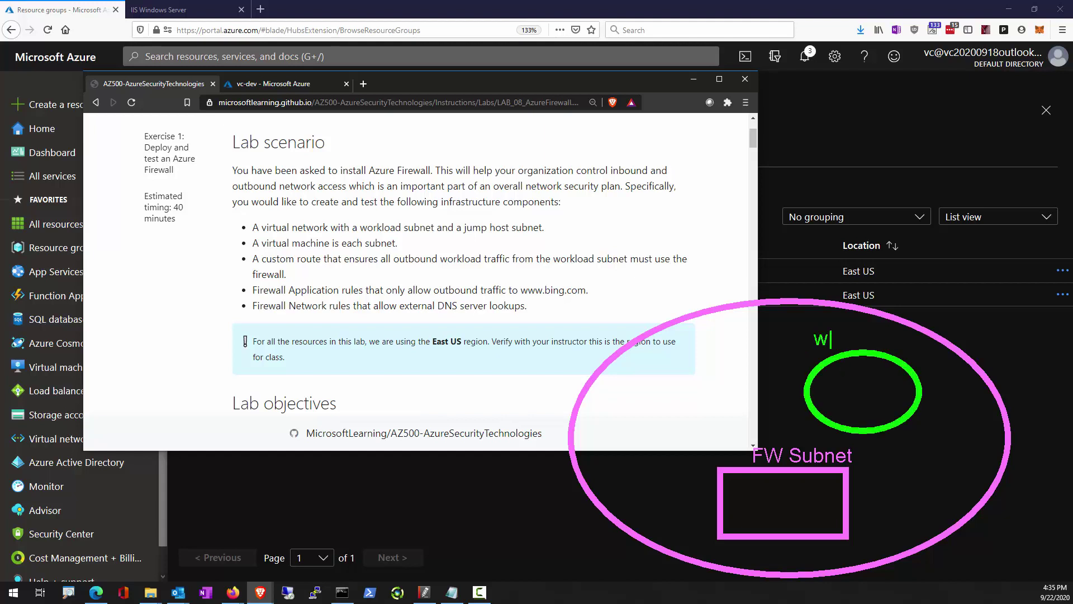
{"action": "type", "text": "ad"}
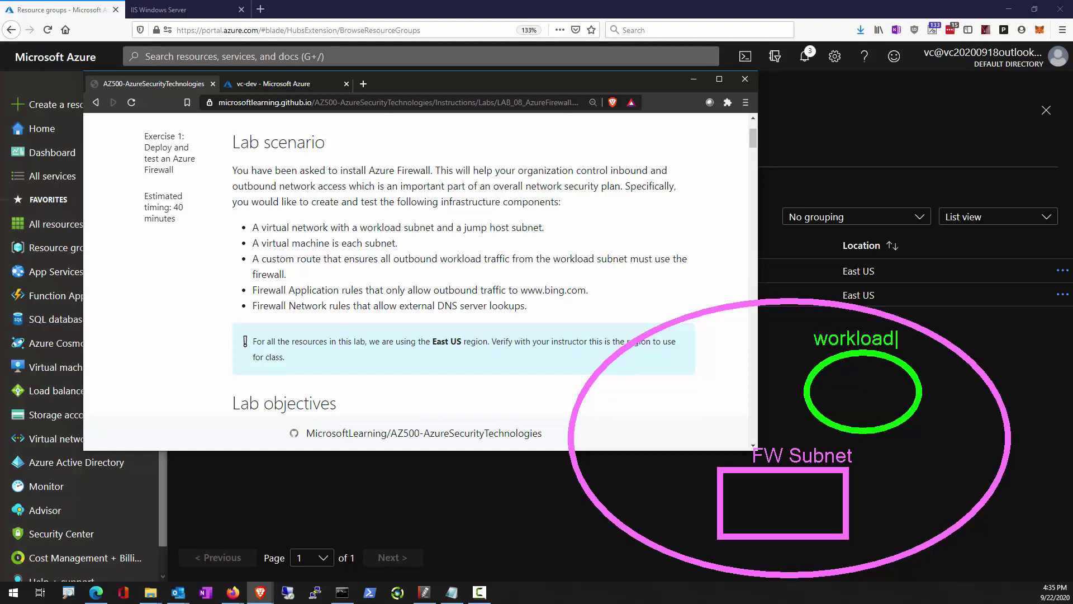
{"action": "key", "text": "Escape"}
Sketch a green computer inside the workload ellipse with an arrow leading up and out of the large pink ellipse
{"action": "mouse_move", "coordinate": [835, 369]}
{"action": "left_mouse_down"}
{"action": "mouse_move", "coordinate": [861, 398]}
{"action": "mouse_move", "coordinate": [842, 411]}
{"action": "mouse_move", "coordinate": [861, 414]}
{"action": "mouse_move", "coordinate": [851, 400]}
{"action": "left_mouse_up"}
{"action": "key", "text": "p"}
{"action": "mouse_move", "coordinate": [844, 137]}
{"action": "left_mouse_down"}
{"action": "mouse_move", "coordinate": [856, 367]}
{"action": "mouse_move", "coordinate": [844, 125]}
{"action": "mouse_move", "coordinate": [830, 149]}
{"action": "mouse_move", "coordinate": [844, 130]}
{"action": "mouse_move", "coordinate": [866, 158]}
{"action": "left_mouse_up"}
Draw three more green ellipses inside the large pink one and connect them to each other and the workload ellipse with lines
{"action": "key", "text": "g"}
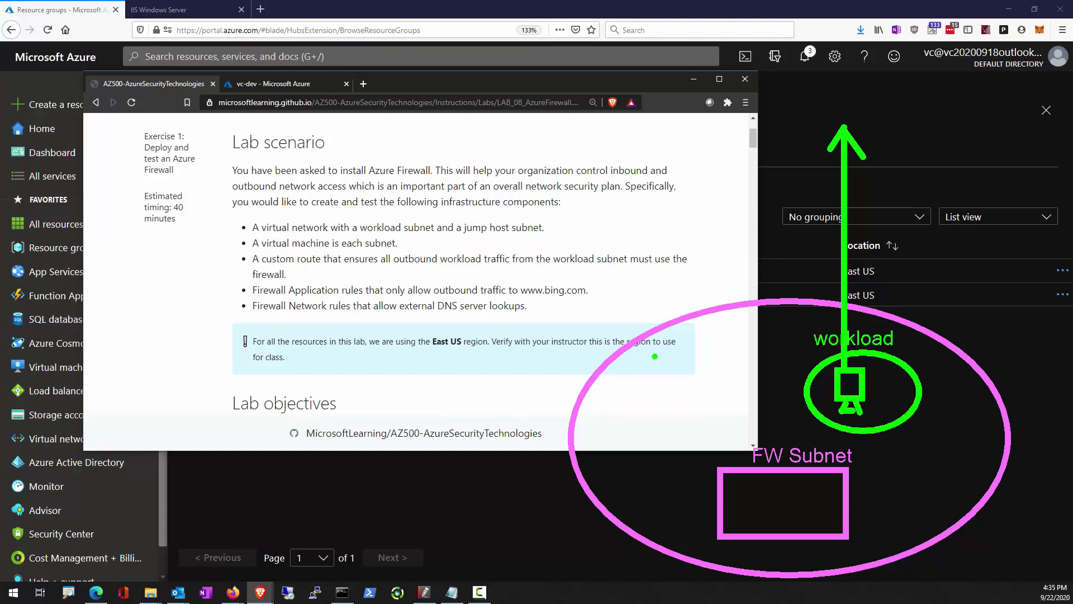
{"action": "left_click_drag", "start_coordinate": [654, 356], "coordinate": [737, 421]}
{"action": "left_click_drag", "start_coordinate": [606, 442], "coordinate": [679, 509]}
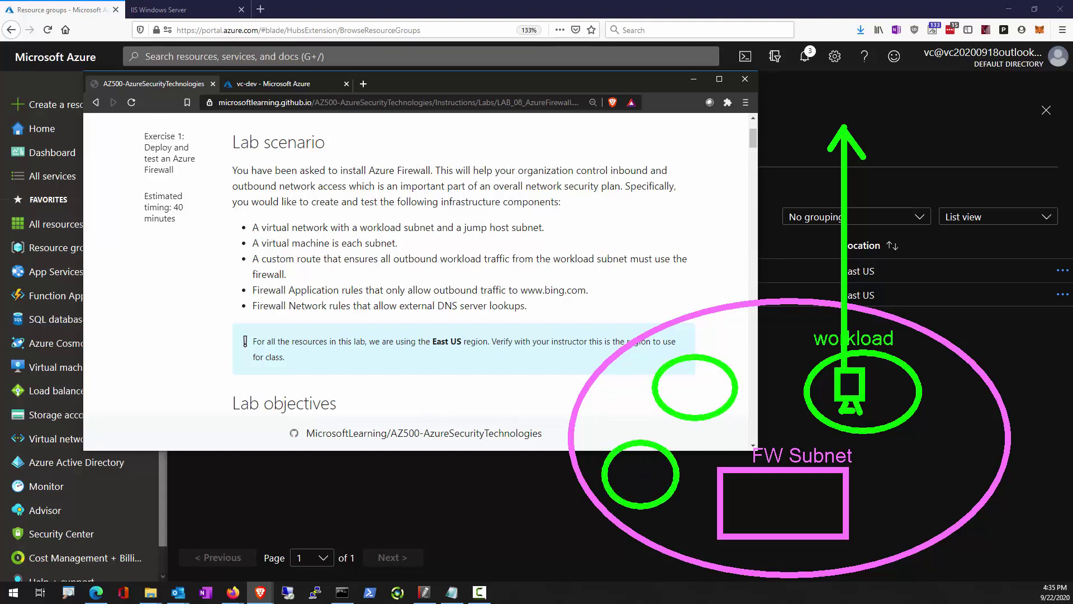
{"action": "left_click_drag", "start_coordinate": [746, 327], "coordinate": [789, 371]}
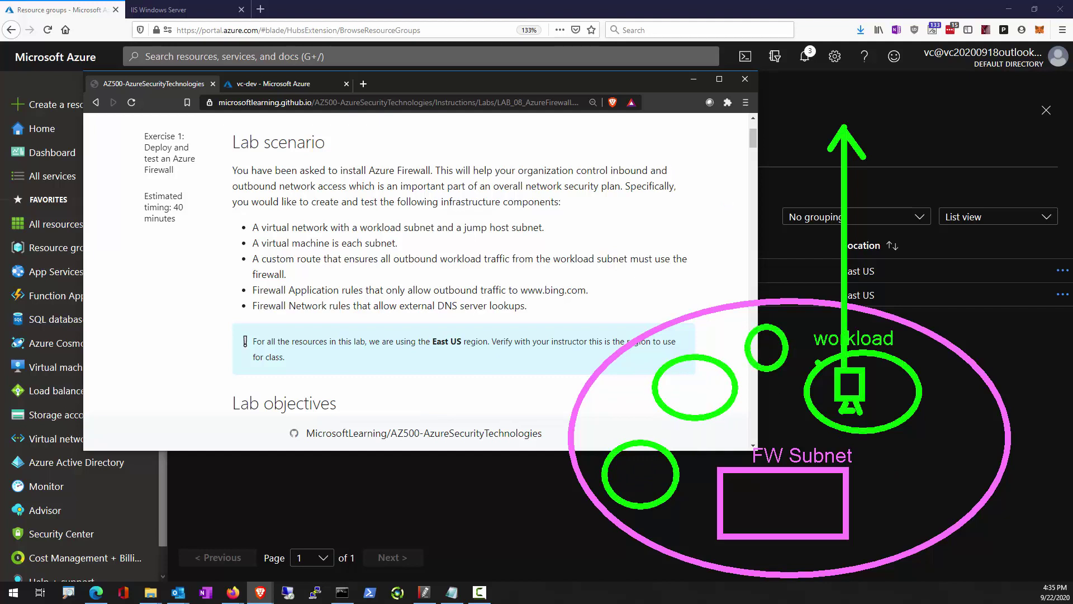
{"action": "mouse_move", "coordinate": [777, 351]}
{"action": "left_mouse_down"}
{"action": "mouse_move", "coordinate": [820, 385]}
{"action": "mouse_move", "coordinate": [715, 374]}
{"action": "mouse_move", "coordinate": [698, 389]}
{"action": "mouse_move", "coordinate": [826, 395]}
{"action": "mouse_move", "coordinate": [677, 472]}
{"action": "mouse_move", "coordinate": [650, 474]}
{"action": "left_mouse_up"}
{"action": "left_click_drag", "start_coordinate": [696, 400], "coordinate": [644, 469]}
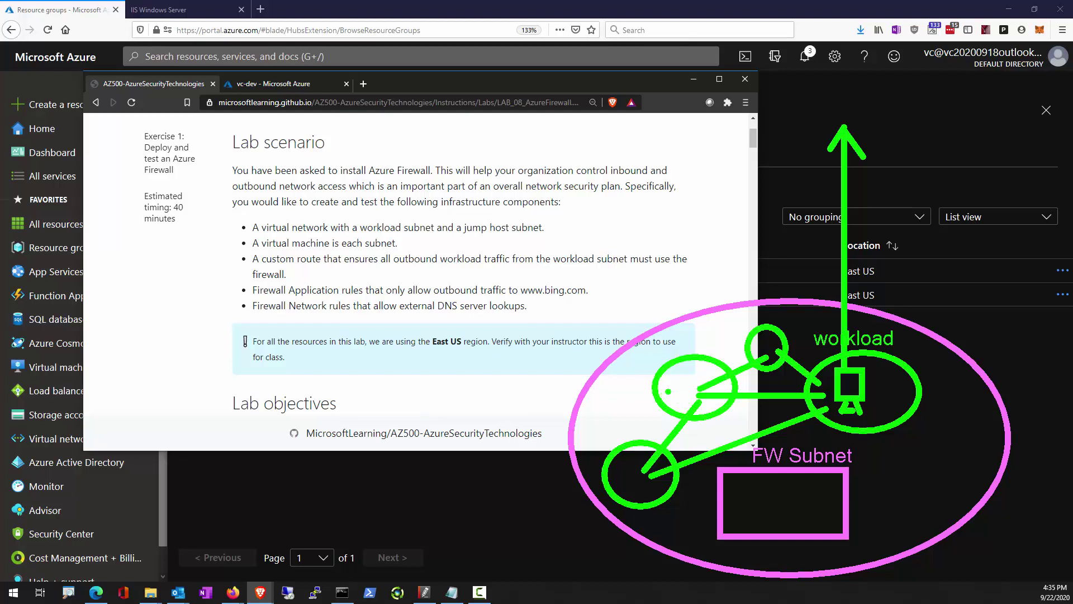
Letter the green ellipses A, B and C, and mark the workload ellipse D
{"action": "left_click_drag", "start_coordinate": [671, 390], "coordinate": [668, 407]}
{"action": "key", "text": "ctrl+z"}
{"action": "type", "text": "tA"}
{"action": "mouse_move", "coordinate": [686, 387]}
{"action": "left_mouse_down"}
{"action": "mouse_move", "coordinate": [683, 370]}
{"action": "mouse_move", "coordinate": [698, 381]}
{"action": "mouse_move", "coordinate": [679, 394]}
{"action": "left_mouse_up"}
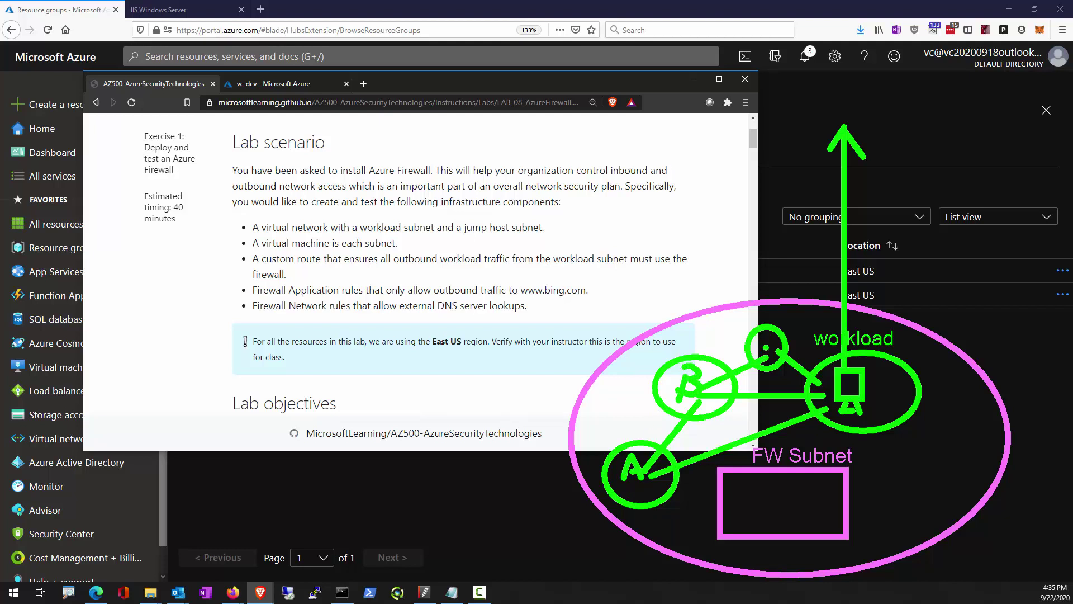
{"action": "mouse_move", "coordinate": [767, 347]}
{"action": "left_mouse_down"}
{"action": "mouse_move", "coordinate": [777, 344]}
{"action": "mouse_move", "coordinate": [762, 348]}
{"action": "left_mouse_up"}
{"action": "left_click_drag", "start_coordinate": [879, 372], "coordinate": [878, 399]}
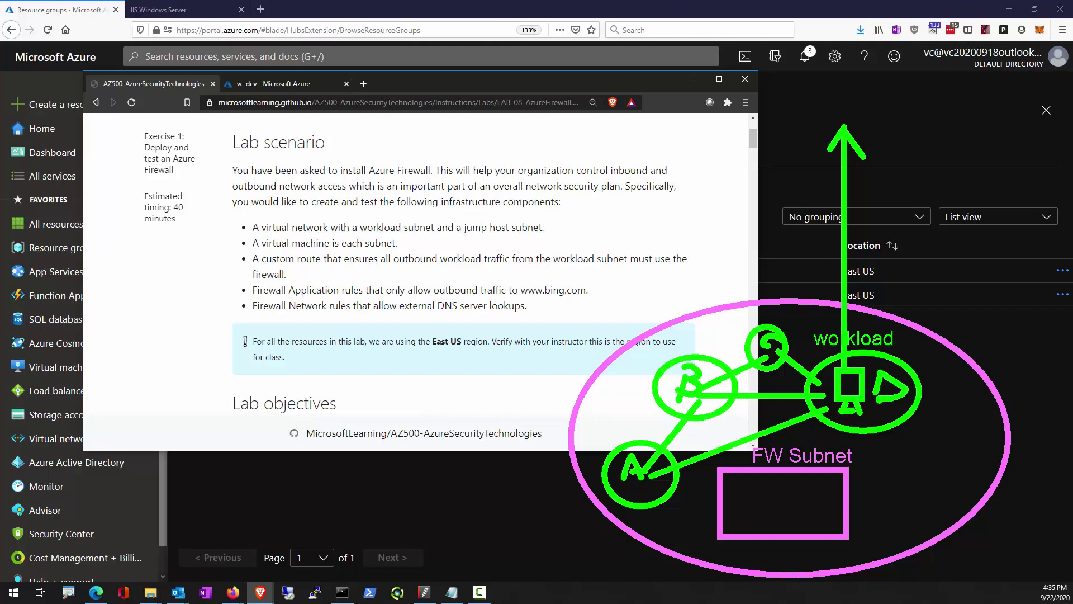
{"action": "left_click", "coordinate": [887, 407]}
{"action": "left_click_drag", "start_coordinate": [887, 406], "coordinate": [876, 407]}
Connect the FW Subnet to each green ellipse with pink lines and draw a smaller firewall rectangle inside it
{"action": "left_click_drag", "start_coordinate": [782, 495], "coordinate": [840, 401]}
{"action": "left_click_drag", "start_coordinate": [777, 488], "coordinate": [776, 353]}
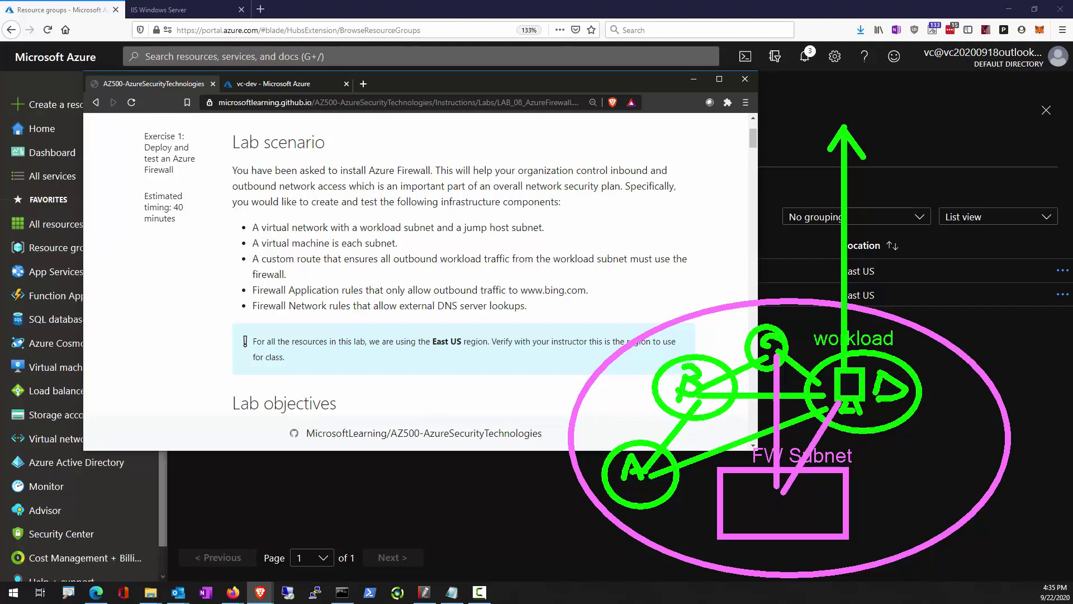
{"action": "left_click_drag", "start_coordinate": [776, 491], "coordinate": [700, 378]}
{"action": "key", "text": "shift+g"}
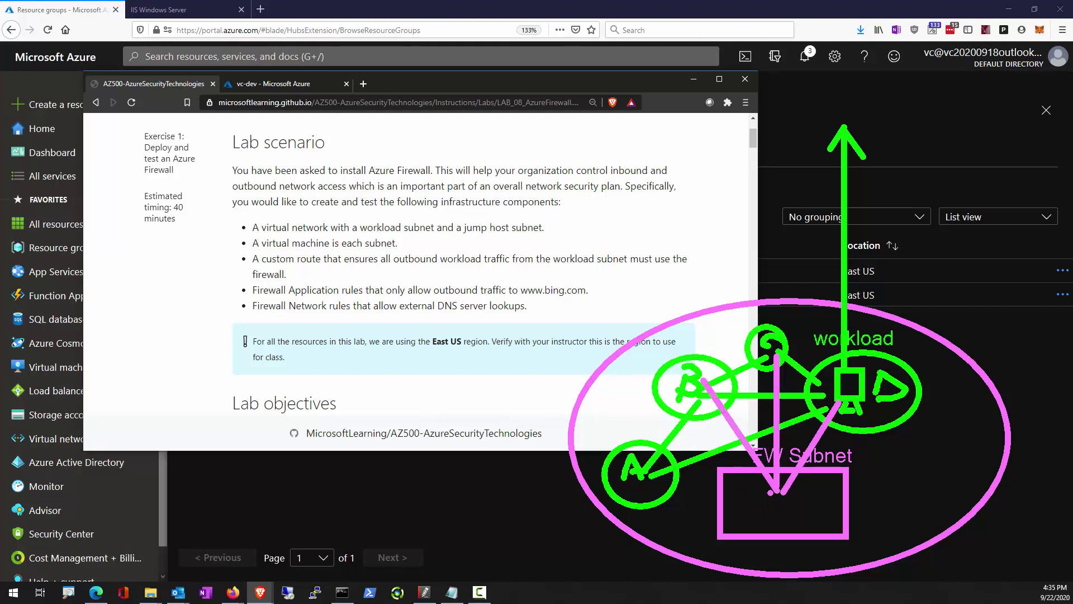
{"action": "left_click_drag", "start_coordinate": [775, 492], "coordinate": [652, 480]}
{"action": "left_click_drag", "start_coordinate": [751, 488], "coordinate": [817, 524]}
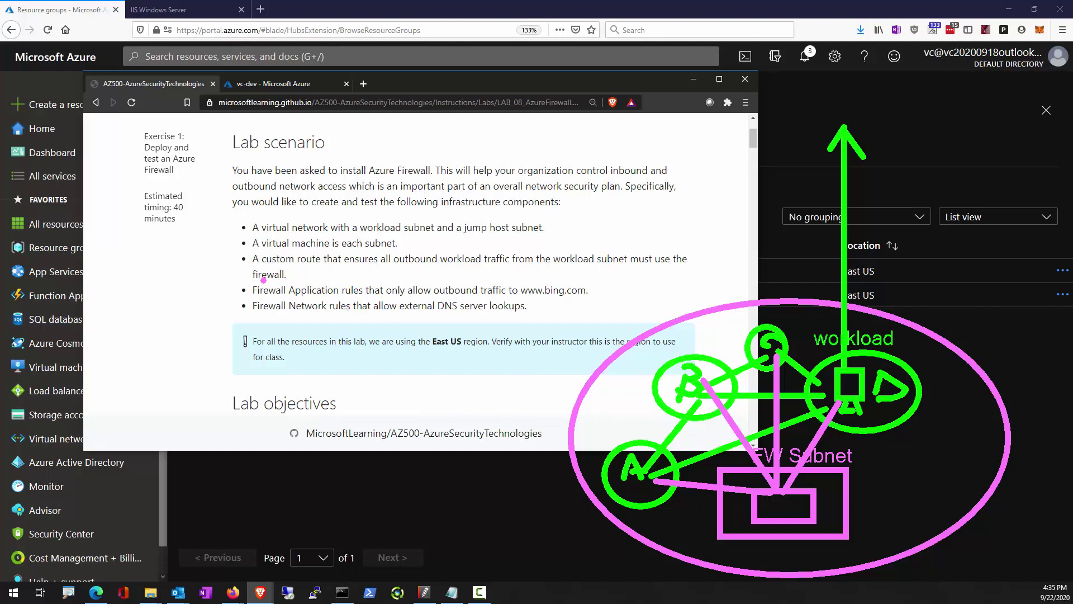
Frame the firewall application rules and firewall network rules bullets in the lab scenario with pink rectangles
{"action": "mouse_move", "coordinate": [252, 277]}
{"action": "left_mouse_down"}
{"action": "mouse_move", "coordinate": [615, 309]}
{"action": "mouse_move", "coordinate": [621, 299]}
{"action": "left_mouse_up"}
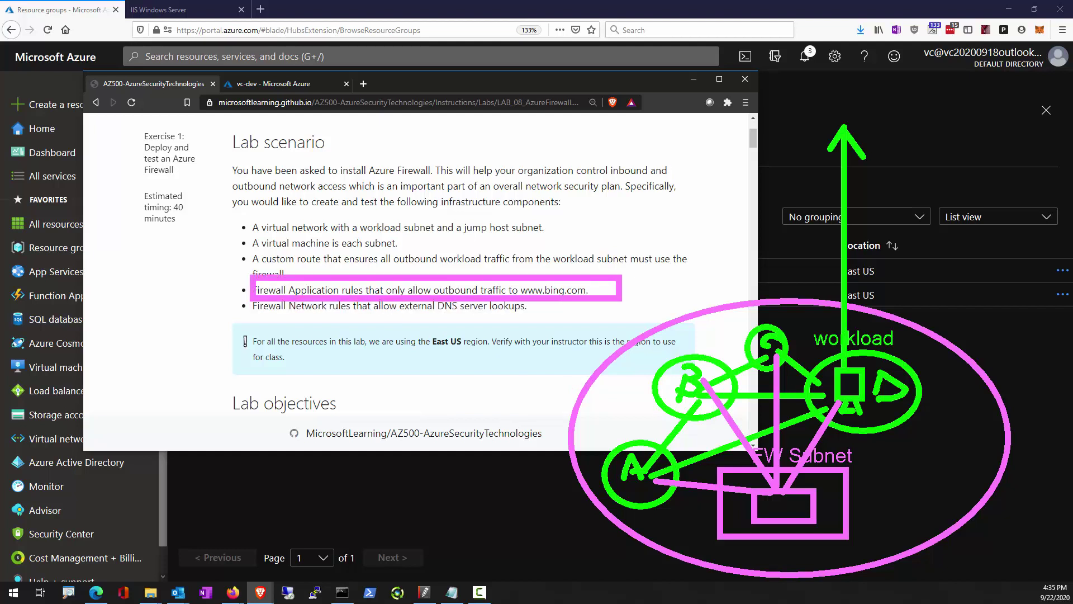
{"action": "left_click_drag", "start_coordinate": [252, 296], "coordinate": [538, 333]}
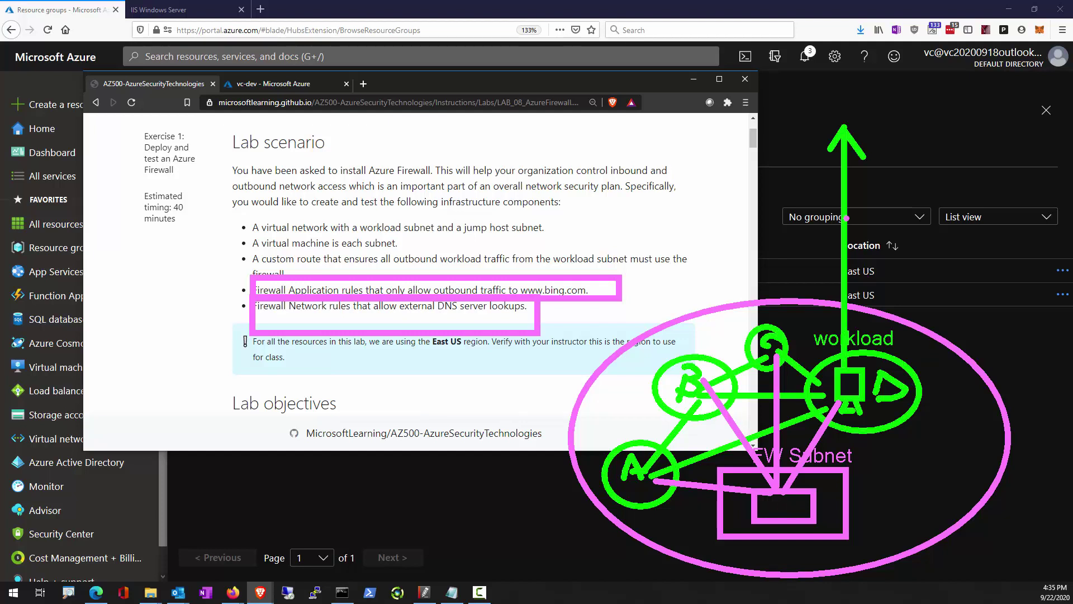
Cross out the workload's outbound arrow in pink and sketch its traffic running to the firewall rectangle instead
{"action": "mouse_move", "coordinate": [858, 181]}
{"action": "left_mouse_down"}
{"action": "mouse_move", "coordinate": [811, 201]}
{"action": "mouse_move", "coordinate": [867, 198]}
{"action": "left_mouse_up"}
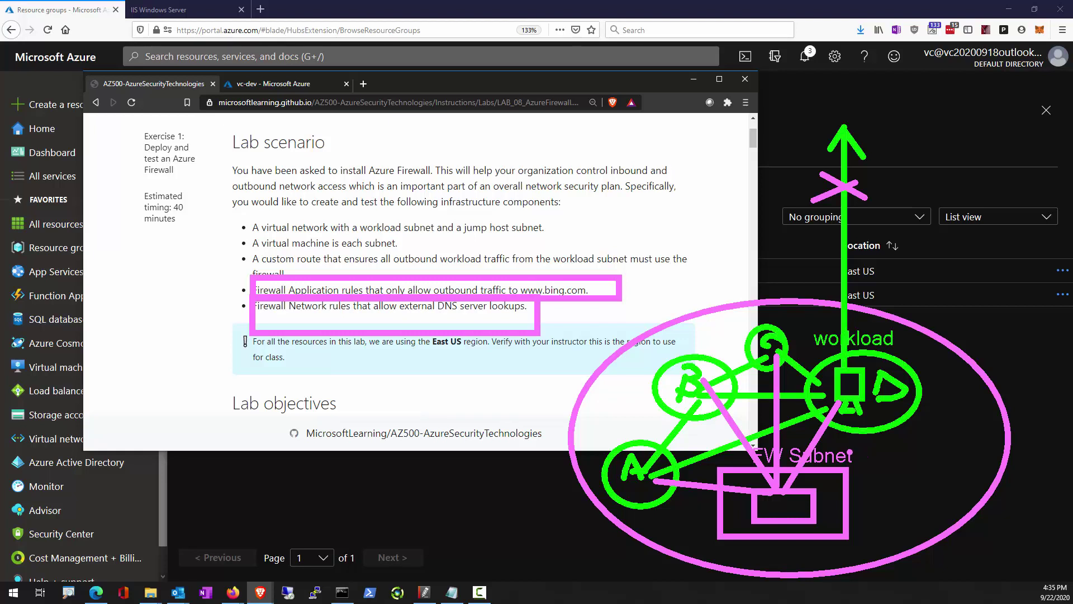
{"action": "left_click_drag", "start_coordinate": [851, 448], "coordinate": [859, 406]}
{"action": "mouse_move", "coordinate": [857, 434]}
{"action": "left_mouse_down"}
{"action": "mouse_move", "coordinate": [849, 457]}
{"action": "mouse_move", "coordinate": [799, 499]}
{"action": "left_mouse_up"}
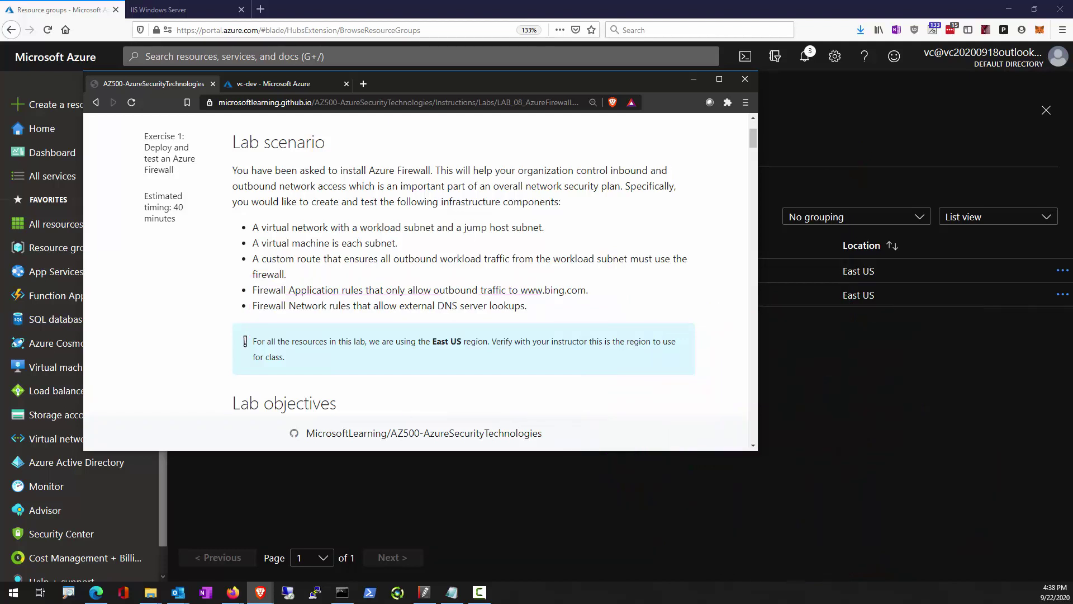
Bring up the lab's task list, underline the ends of Task 1 and Task 2, and circle the default route task
{"action": "key", "text": "super+Down"}
{"action": "key", "text": "alt+Tab"}
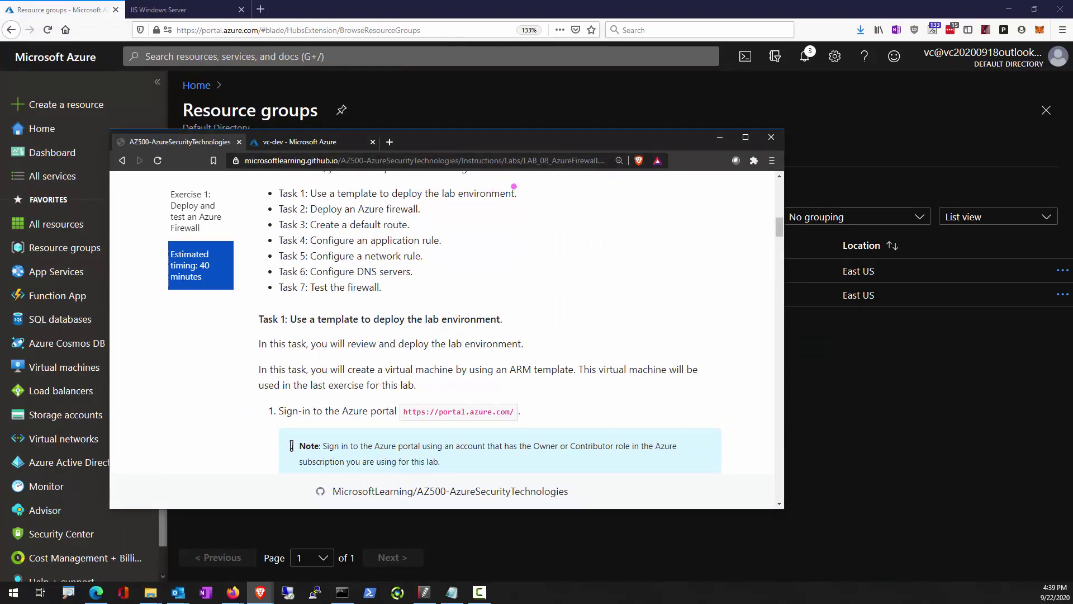
{"action": "left_click_drag", "start_coordinate": [513, 185], "coordinate": [527, 186]}
{"action": "mouse_move", "coordinate": [424, 210]}
{"action": "left_mouse_down"}
{"action": "mouse_move", "coordinate": [462, 213]}
{"action": "mouse_move", "coordinate": [435, 224]}
{"action": "left_mouse_up"}
{"action": "mouse_move", "coordinate": [386, 211]}
{"action": "left_mouse_down"}
{"action": "mouse_move", "coordinate": [321, 238]}
{"action": "mouse_move", "coordinate": [395, 224]}
{"action": "mouse_move", "coordinate": [376, 222]}
{"action": "left_mouse_up"}
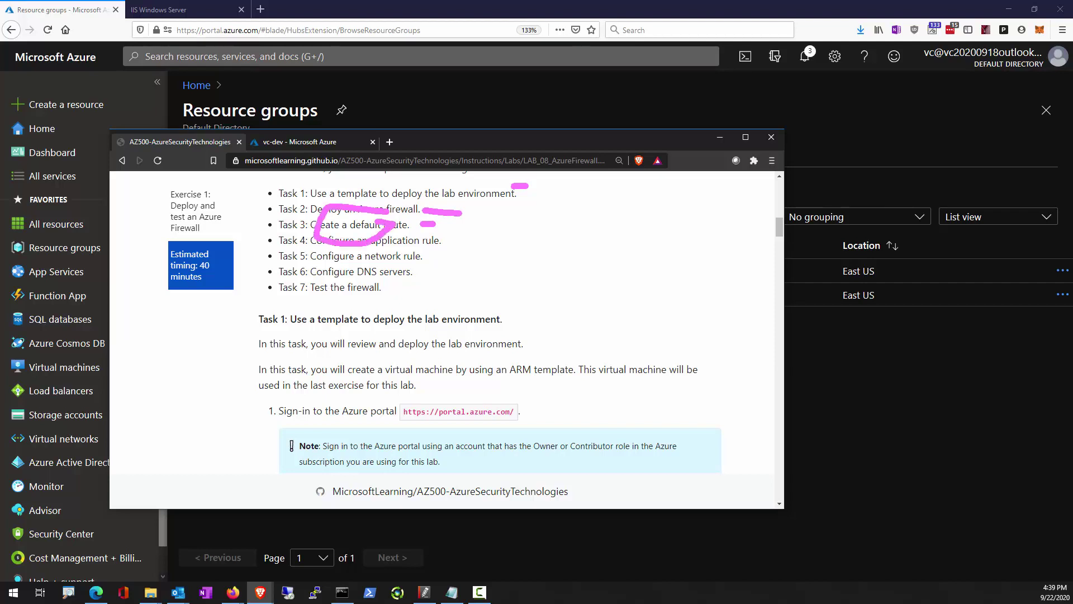
Erase the markings, frame "Task 3: Create a default route" with a pink rectangle, and clear it again
{"action": "key", "text": "e"}
{"action": "left_click_drag", "start_coordinate": [269, 216], "coordinate": [415, 235]}
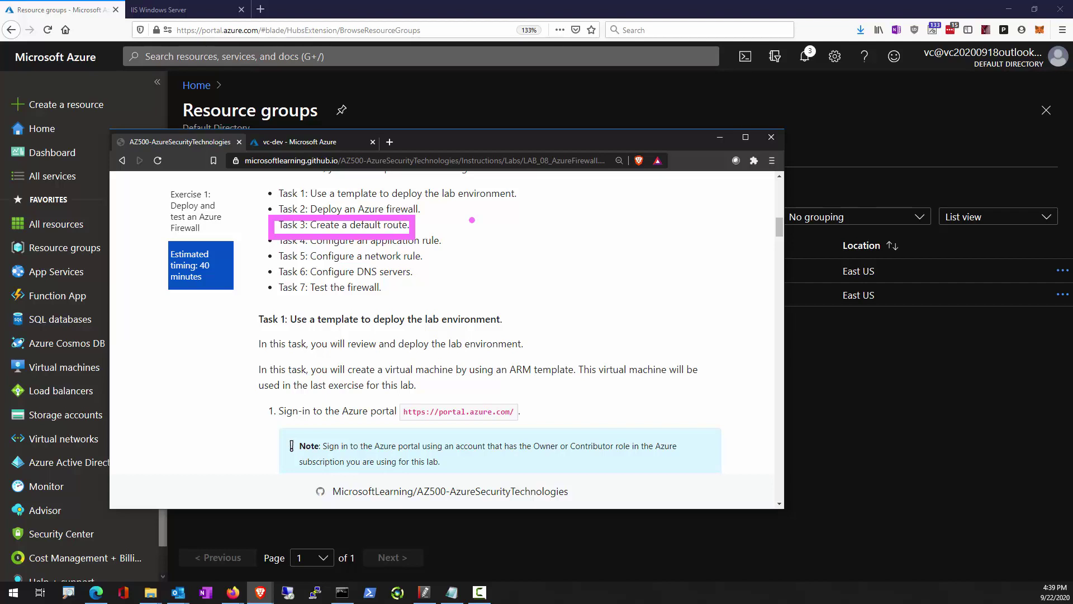
{"action": "key", "text": "e"}
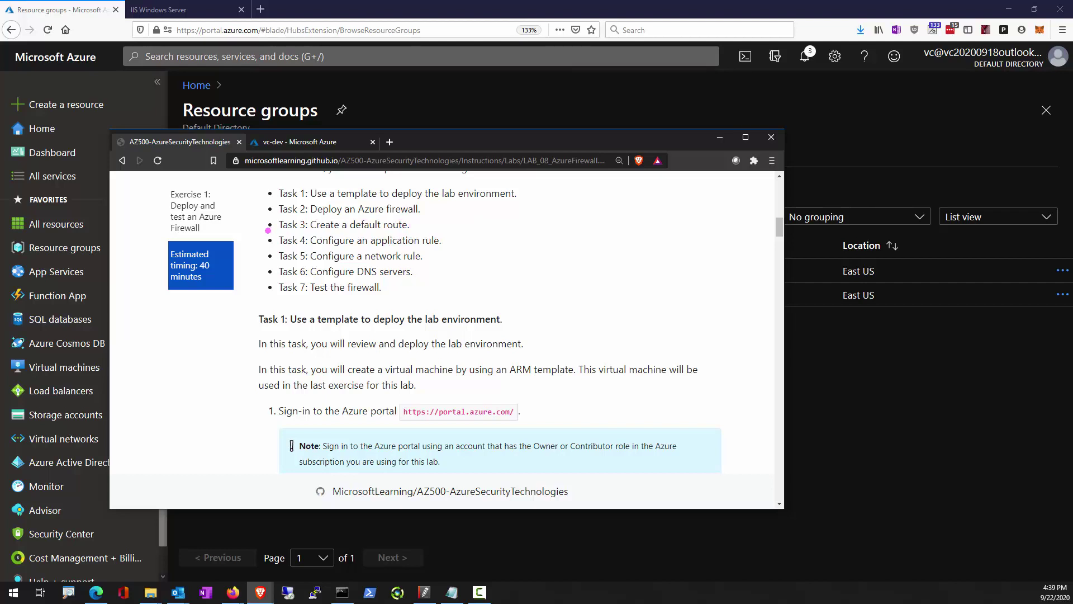
Frame Tasks 4 to 6, tick the application and network rule tasks, draw a line below Task 5, and leave drawing mode
{"action": "mouse_move", "coordinate": [266, 228]}
{"action": "left_mouse_down"}
{"action": "mouse_move", "coordinate": [332, 256]}
{"action": "mouse_move", "coordinate": [456, 266]}
{"action": "mouse_move", "coordinate": [464, 284]}
{"action": "left_mouse_up"}
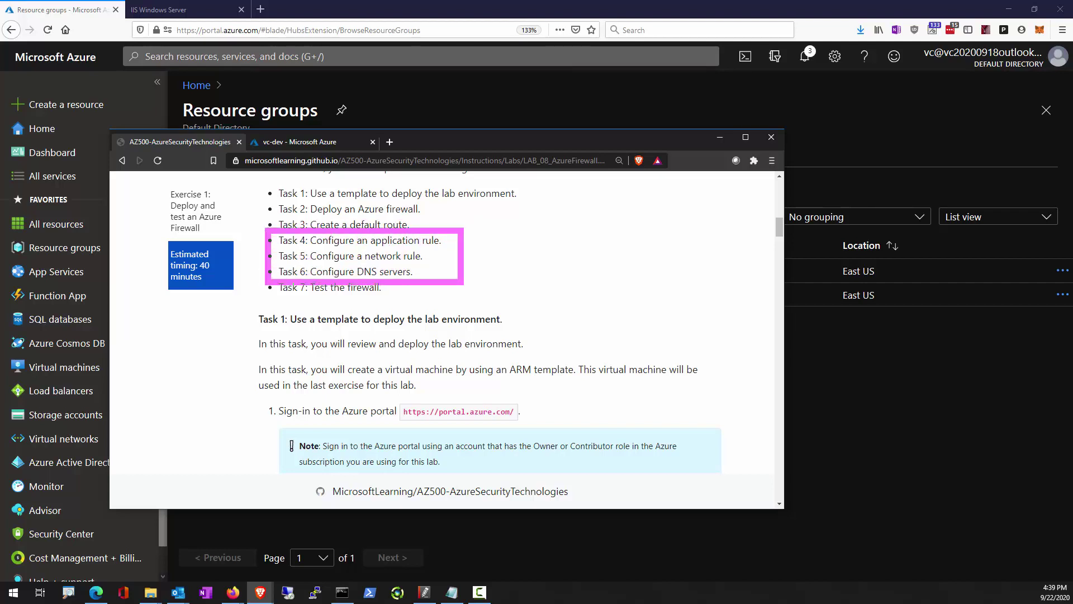
{"action": "mouse_move", "coordinate": [441, 236]}
{"action": "left_mouse_down"}
{"action": "mouse_move", "coordinate": [458, 238]}
{"action": "mouse_move", "coordinate": [457, 251]}
{"action": "left_mouse_up"}
{"action": "left_click_drag", "start_coordinate": [249, 262], "coordinate": [477, 266]}
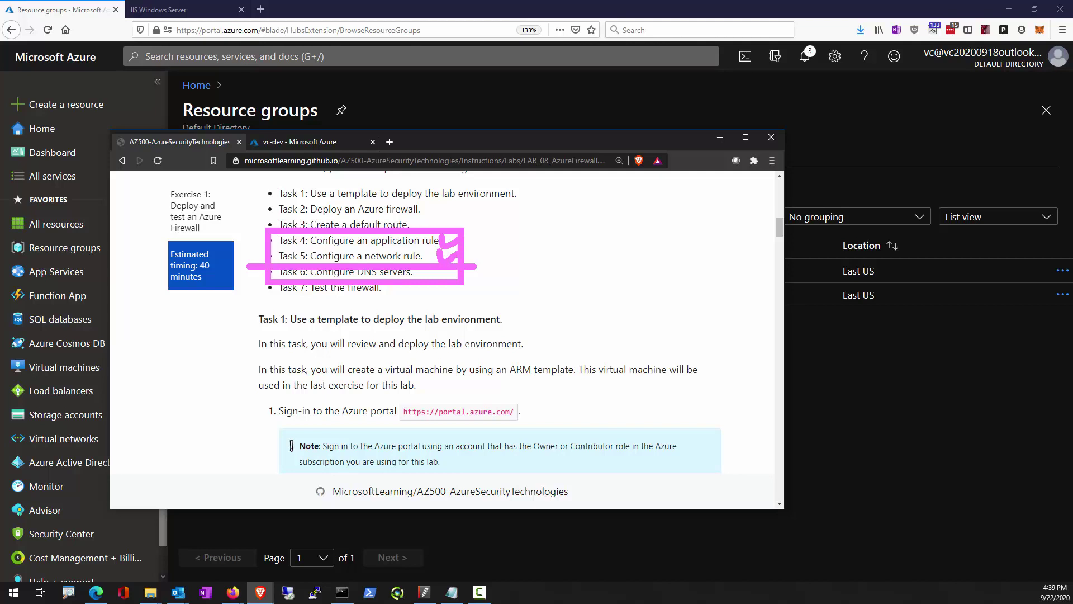
{"action": "key", "text": "Escape"}
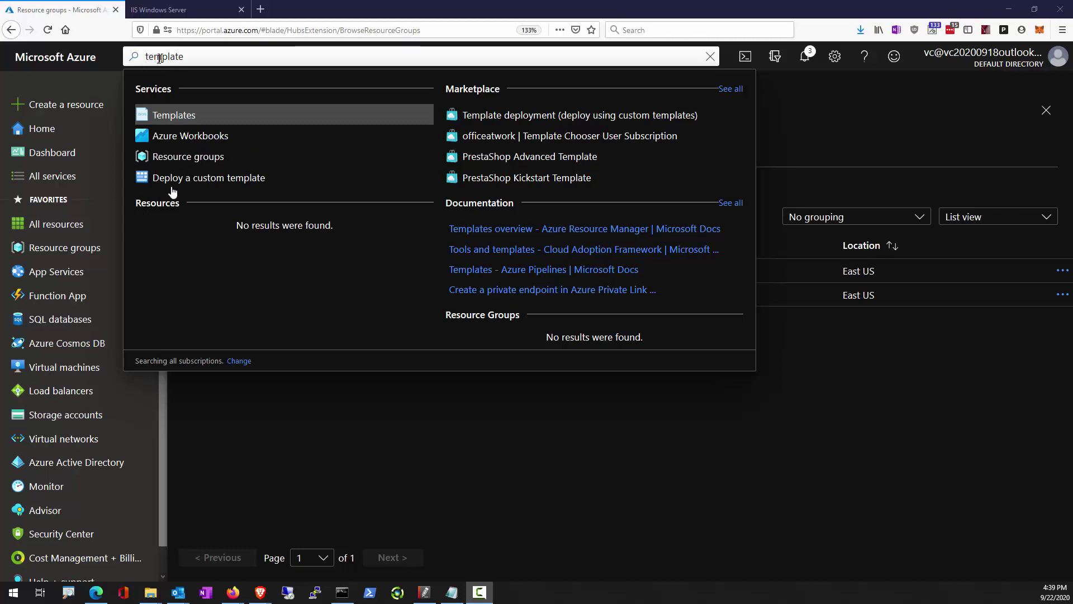
Start a custom deployment with your own template, loading template.json from the Labs > 08 folder into the editor and saving it
{"action": "left_click", "coordinate": [179, 178]}
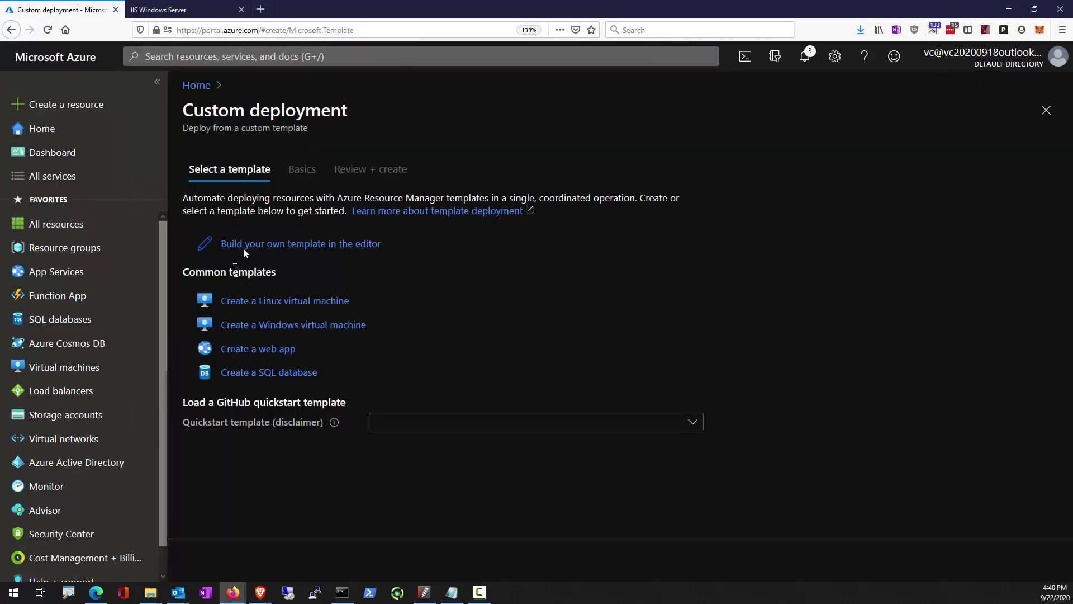
{"action": "left_click", "coordinate": [244, 246]}
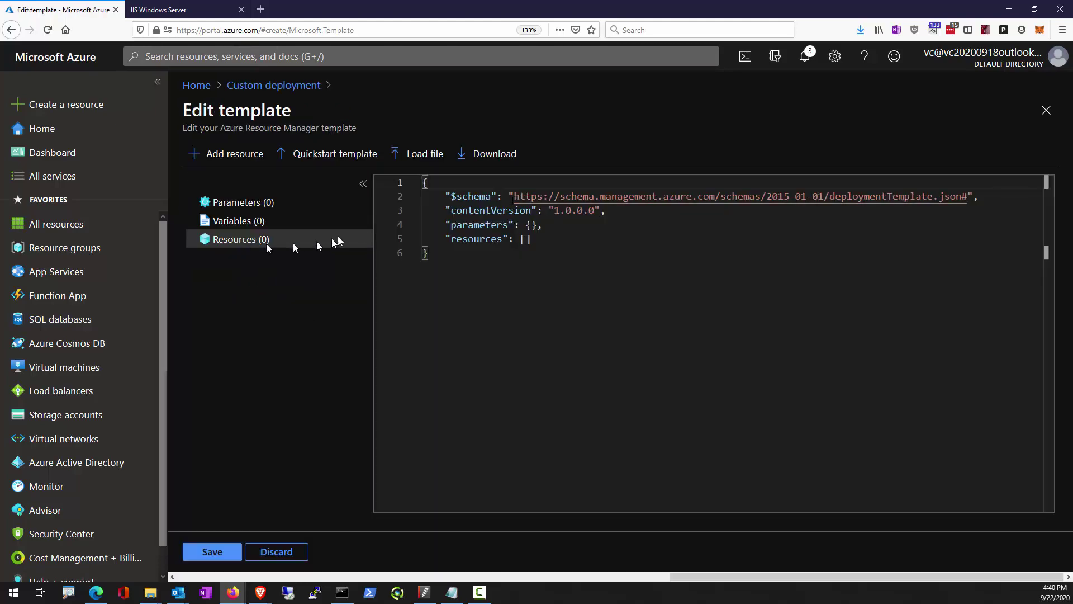
{"action": "left_click", "coordinate": [424, 153]}
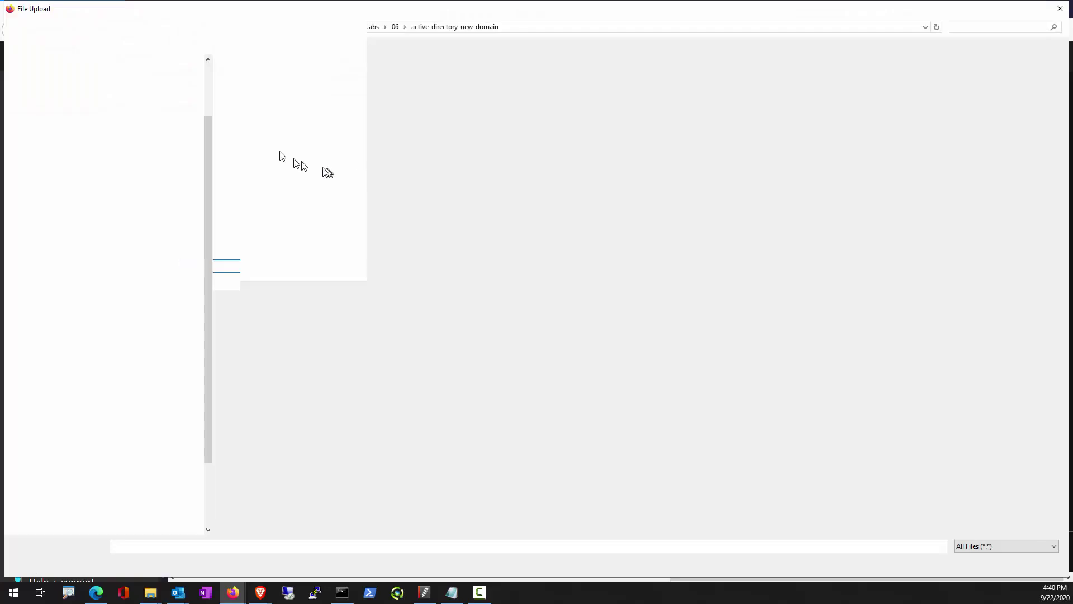
{"action": "left_click", "coordinate": [371, 27]}
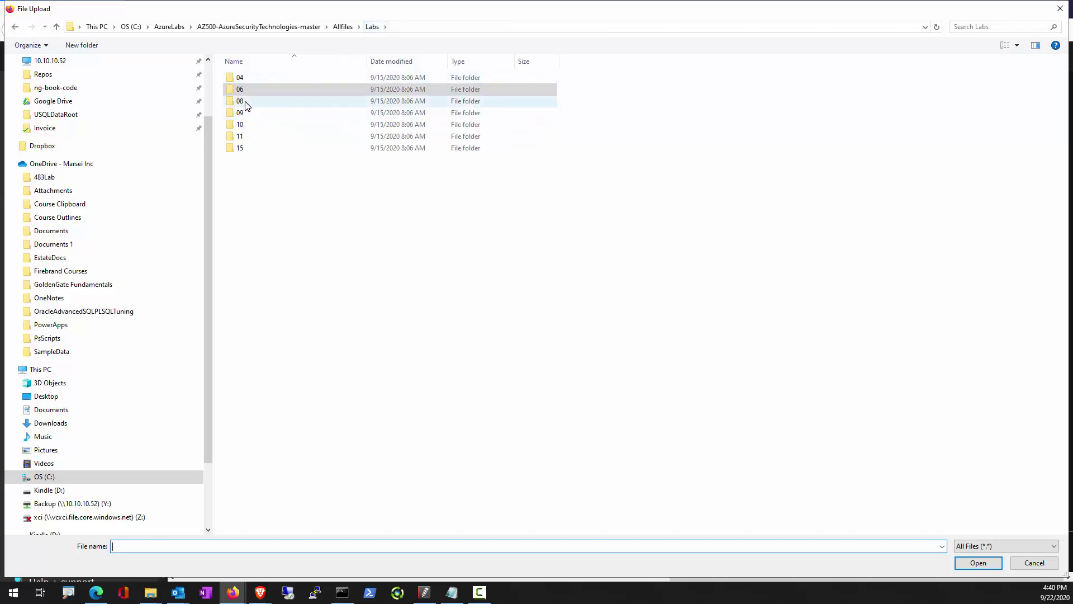
{"action": "double_click", "coordinate": [240, 102]}
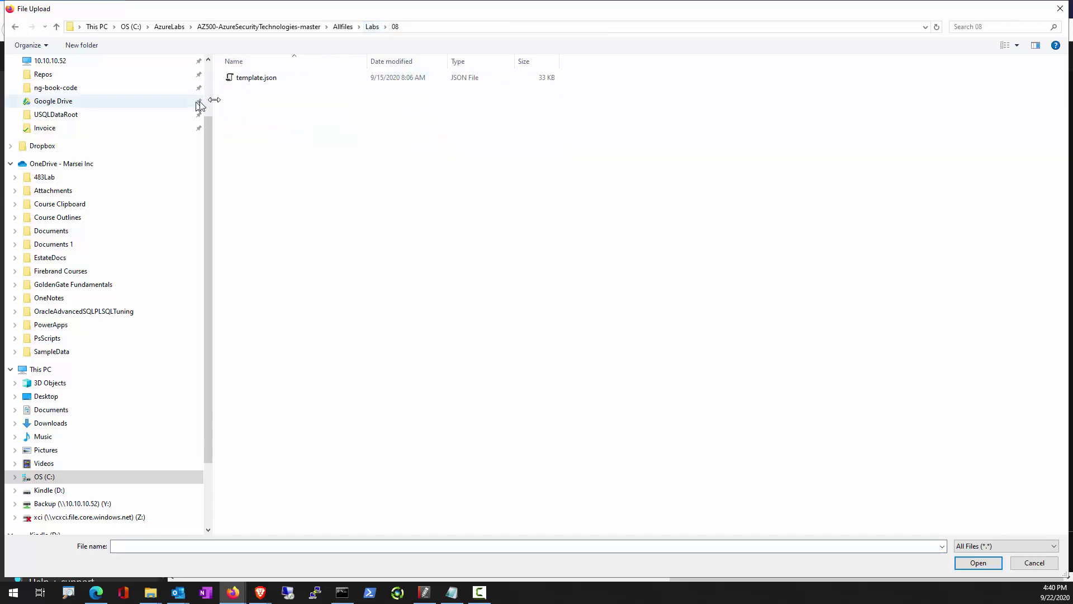
{"action": "double_click", "coordinate": [243, 79]}
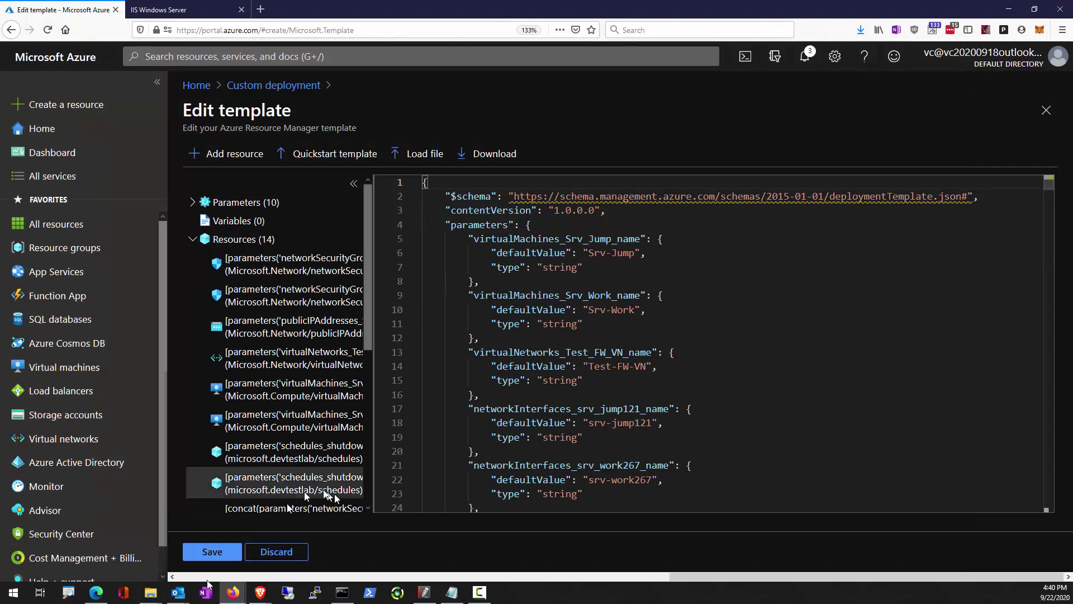
{"action": "left_click", "coordinate": [212, 552]}
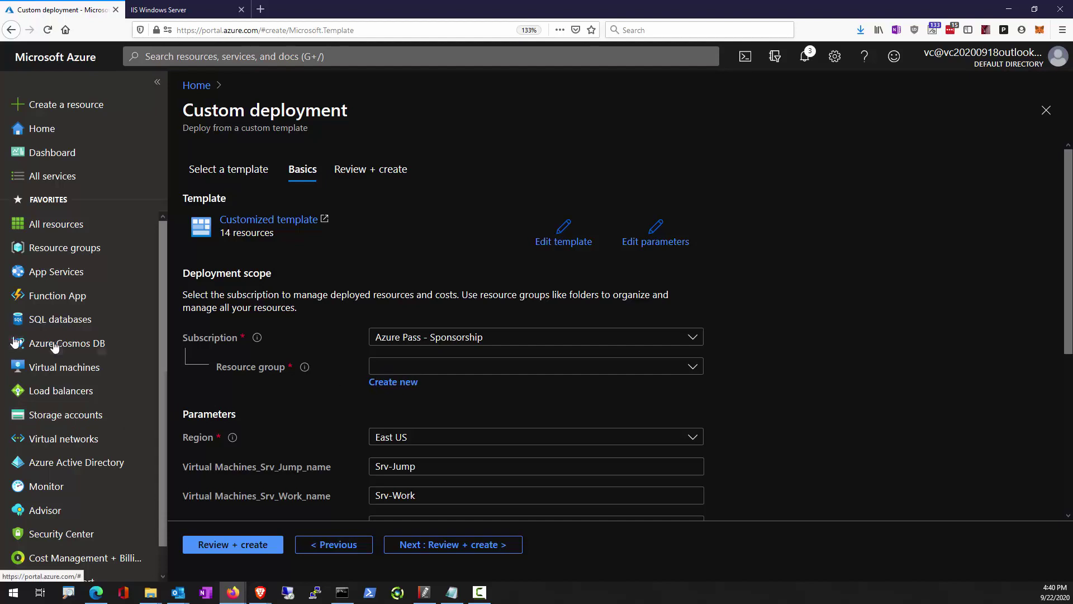
Create a new resource group named AZ500LAB08 for the custom deployment
{"action": "left_click", "coordinate": [260, 592]}
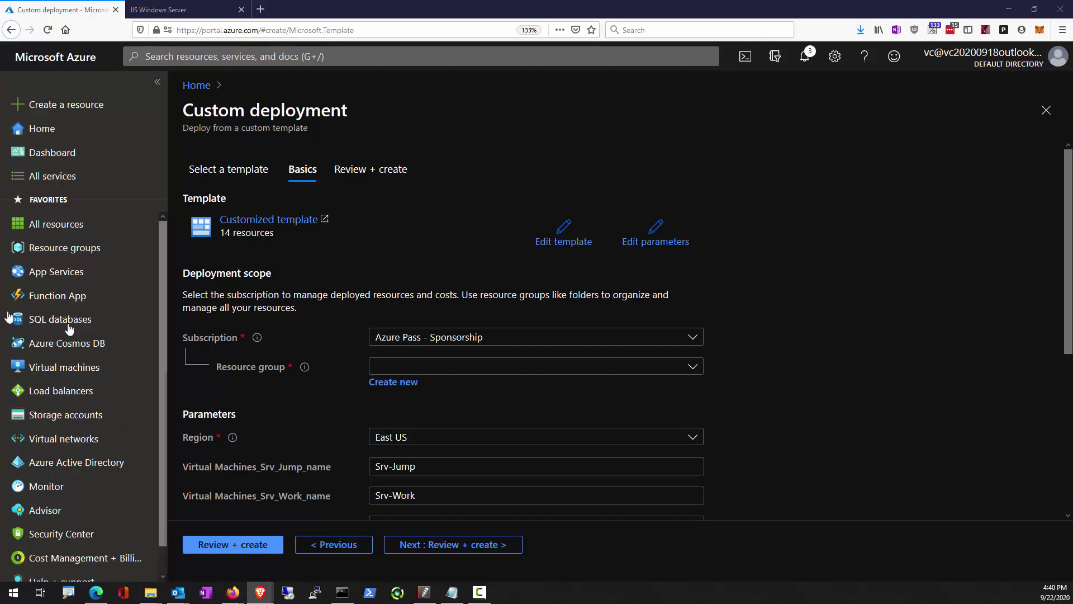
{"action": "left_click", "coordinate": [391, 382]}
{"action": "type", "text": "AZ500LAB08"}
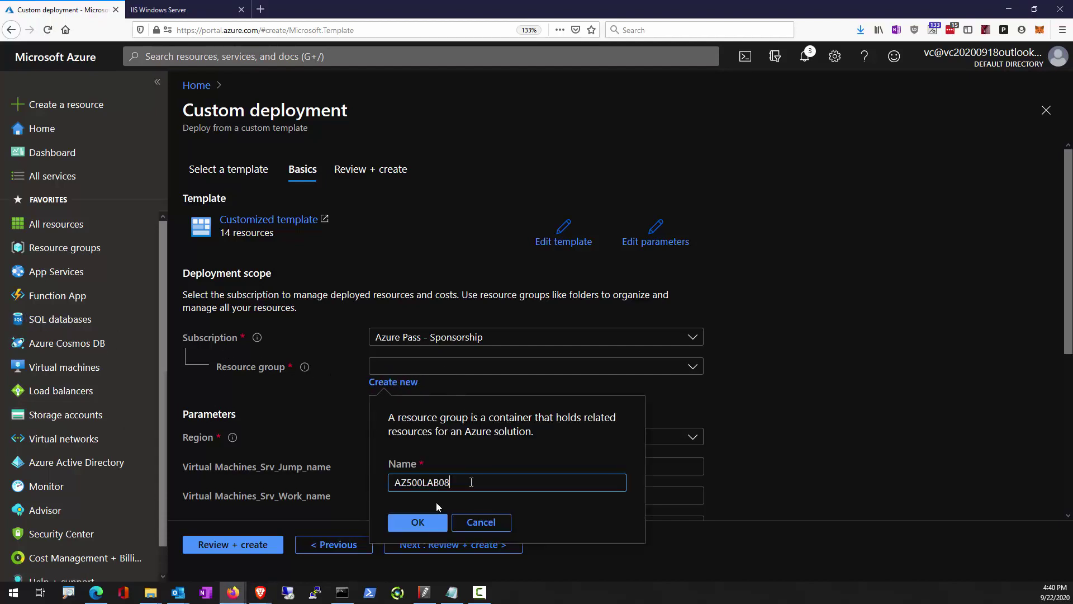
{"action": "left_click", "coordinate": [420, 519]}
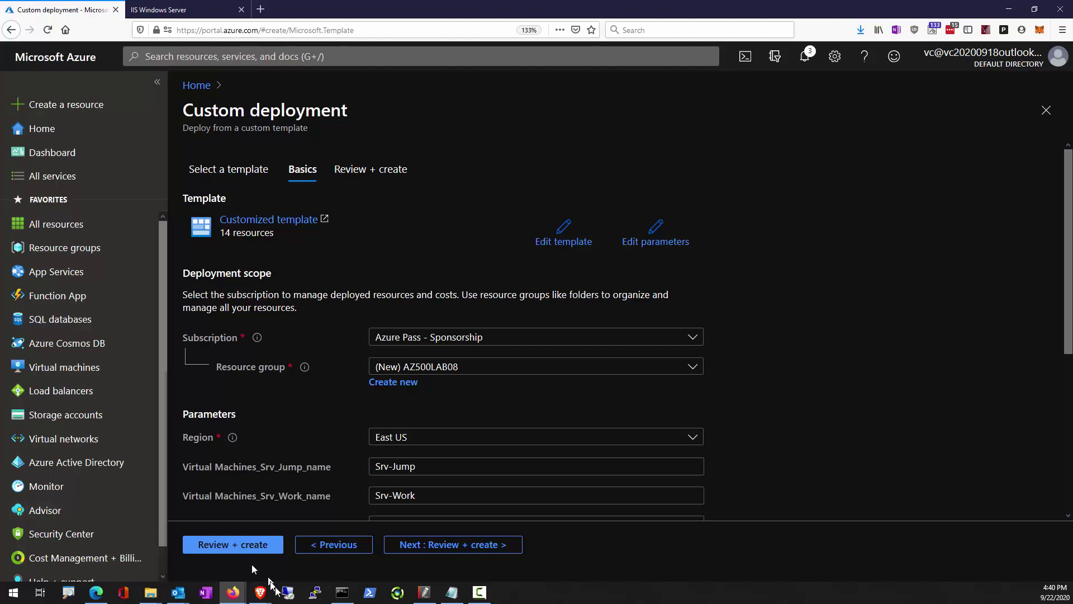
Review and submit the custom deployment with the AZ500LAB08 resource group
{"action": "left_click", "coordinate": [203, 545]}
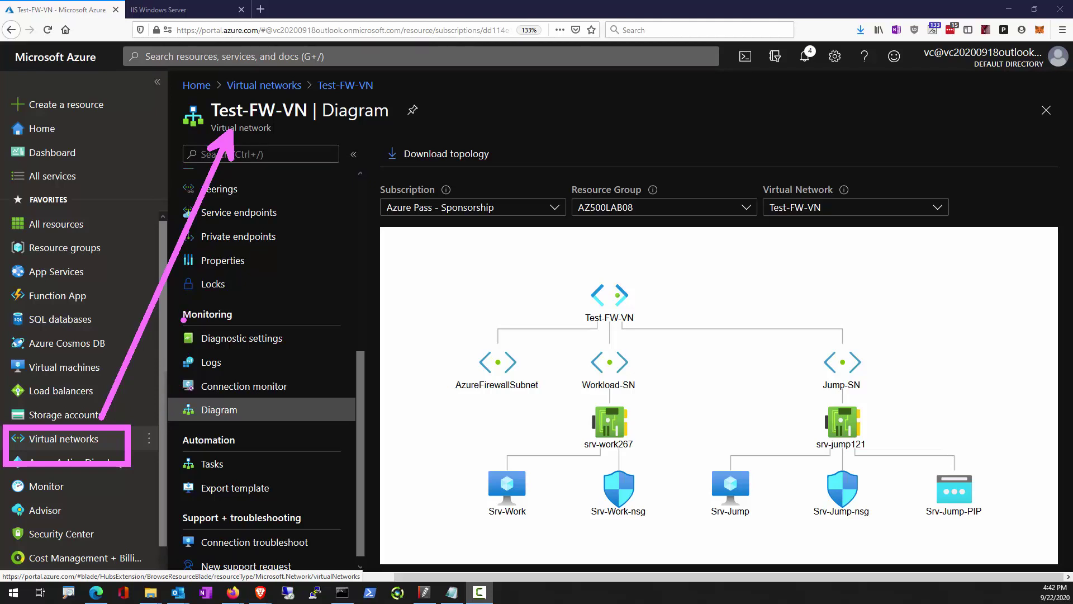
Frame the Monitoring section, draw an arrow from Diagram to Test-FW-VN, and frame the row of three subnets
{"action": "left_click_drag", "start_coordinate": [175, 302], "coordinate": [341, 436]}
{"action": "mouse_move", "coordinate": [575, 312]}
{"action": "left_mouse_down"}
{"action": "mouse_move", "coordinate": [427, 354]}
{"action": "mouse_move", "coordinate": [325, 400]}
{"action": "left_mouse_up"}
{"action": "mouse_move", "coordinate": [420, 339]}
{"action": "left_mouse_down"}
{"action": "mouse_move", "coordinate": [632, 385]}
{"action": "mouse_move", "coordinate": [930, 397]}
{"action": "left_mouse_up"}
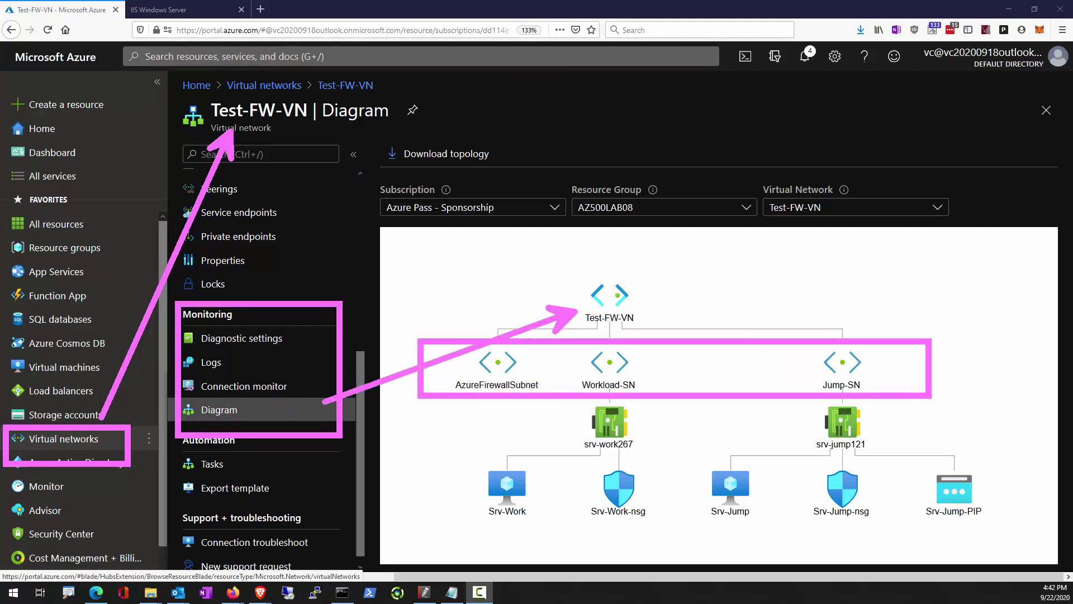
Mark Srv-Work, Srv-Jump and AzureFirewallSubnet with arrows, circle Workload-SN and Jump-SN, and clear all markings from the diagram
{"action": "left_click_drag", "start_coordinate": [511, 519], "coordinate": [540, 566]}
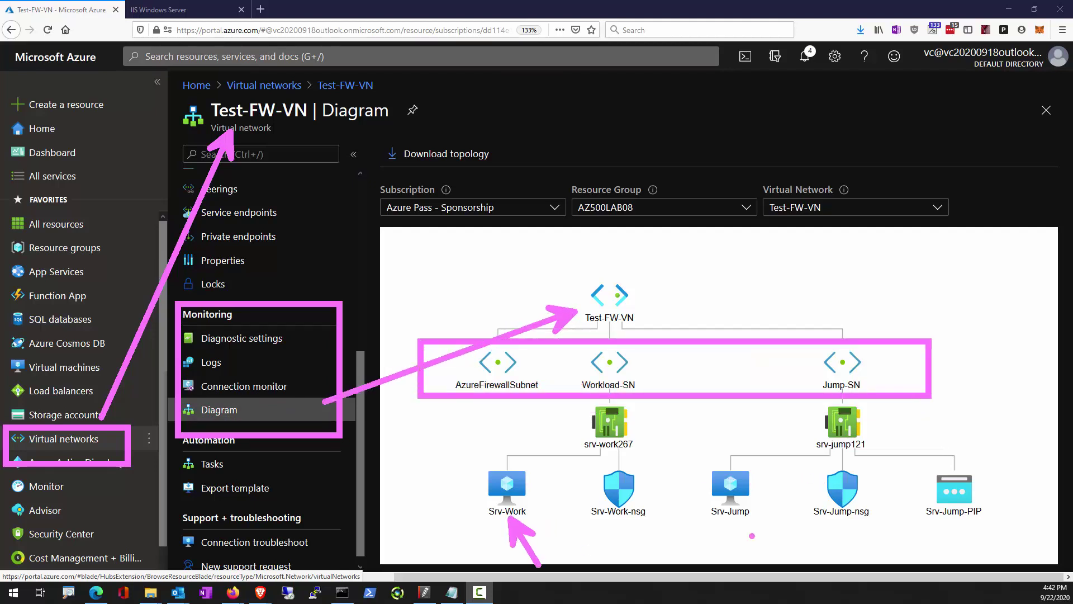
{"action": "left_click_drag", "start_coordinate": [748, 517], "coordinate": [711, 581]}
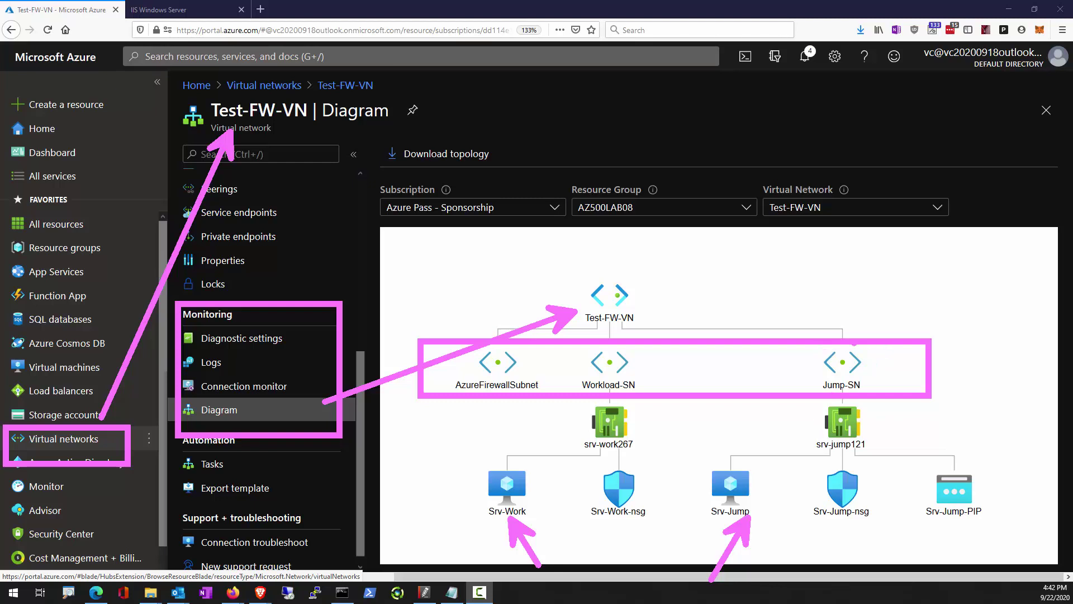
{"action": "left_click_drag", "start_coordinate": [629, 336], "coordinate": [649, 347]}
{"action": "mouse_move", "coordinate": [871, 347]}
{"action": "left_mouse_down"}
{"action": "mouse_move", "coordinate": [769, 383]}
{"action": "mouse_move", "coordinate": [872, 349]}
{"action": "left_mouse_up"}
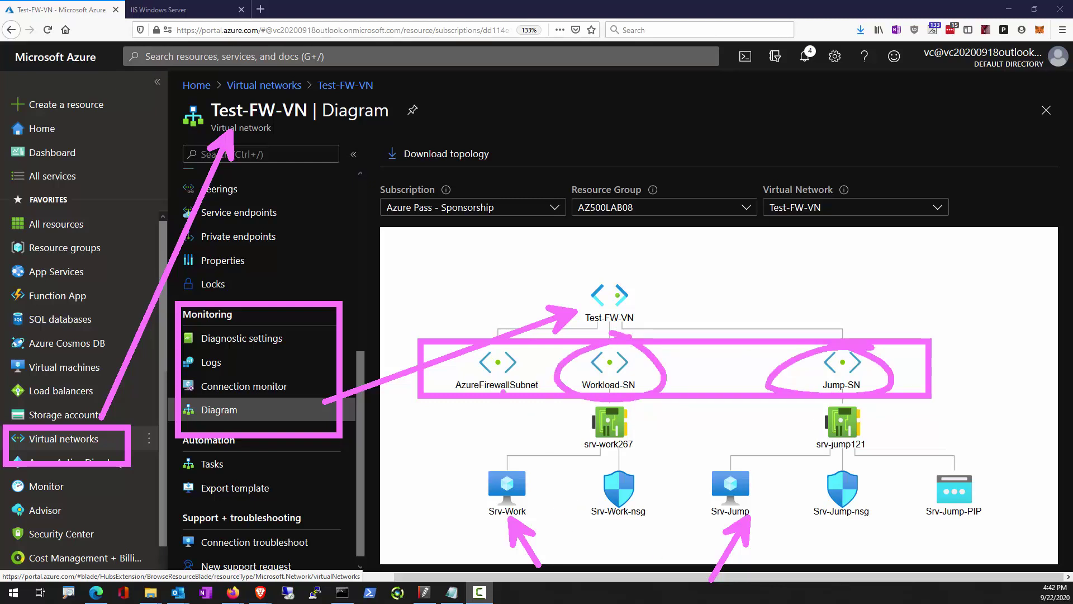
{"action": "left_click_drag", "start_coordinate": [500, 392], "coordinate": [446, 468]}
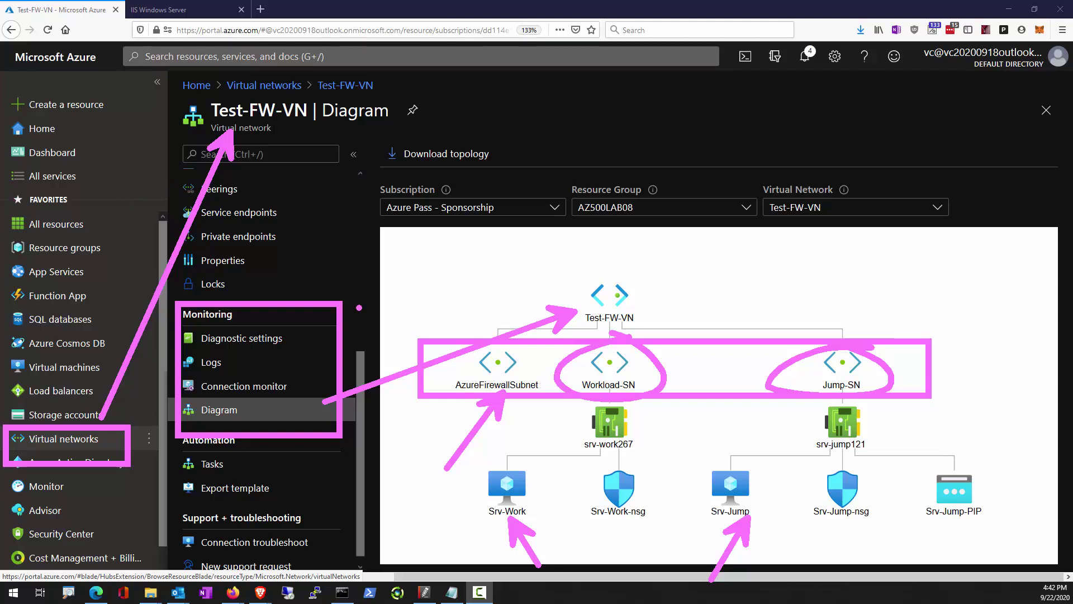
{"action": "key", "text": "Escape"}
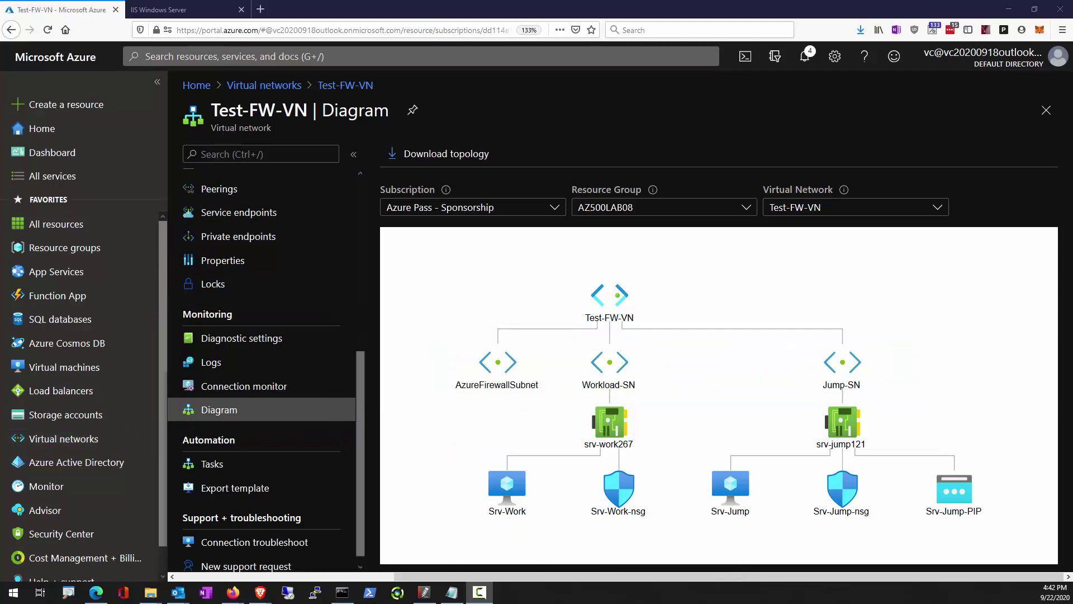
Start creating a new resource and search the Marketplace for Azure Firewall
{"action": "left_click", "coordinate": [79, 110]}
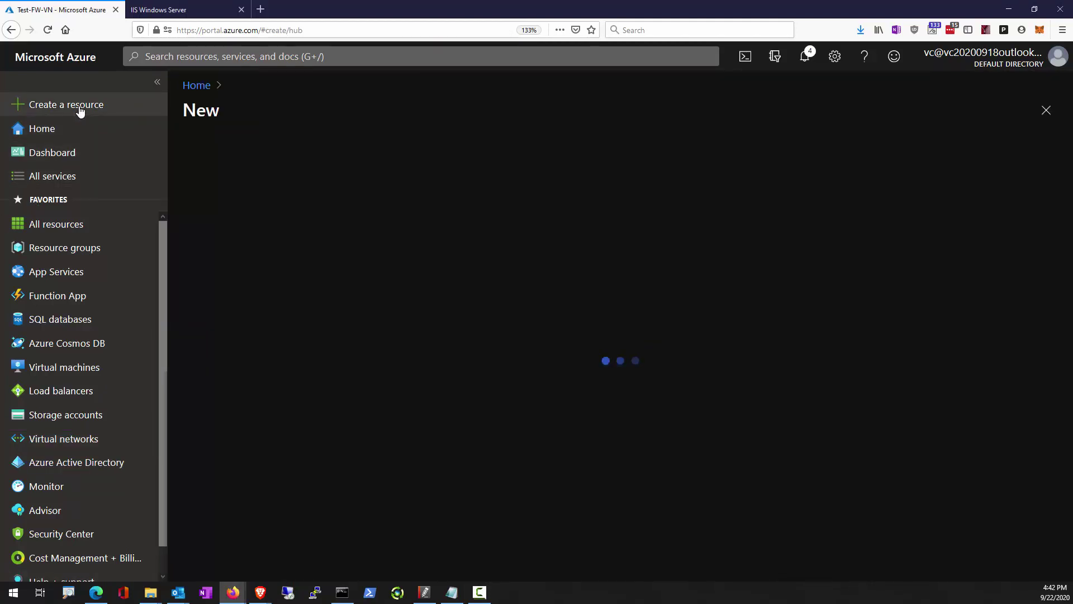
{"action": "type", "text": "Azure"}
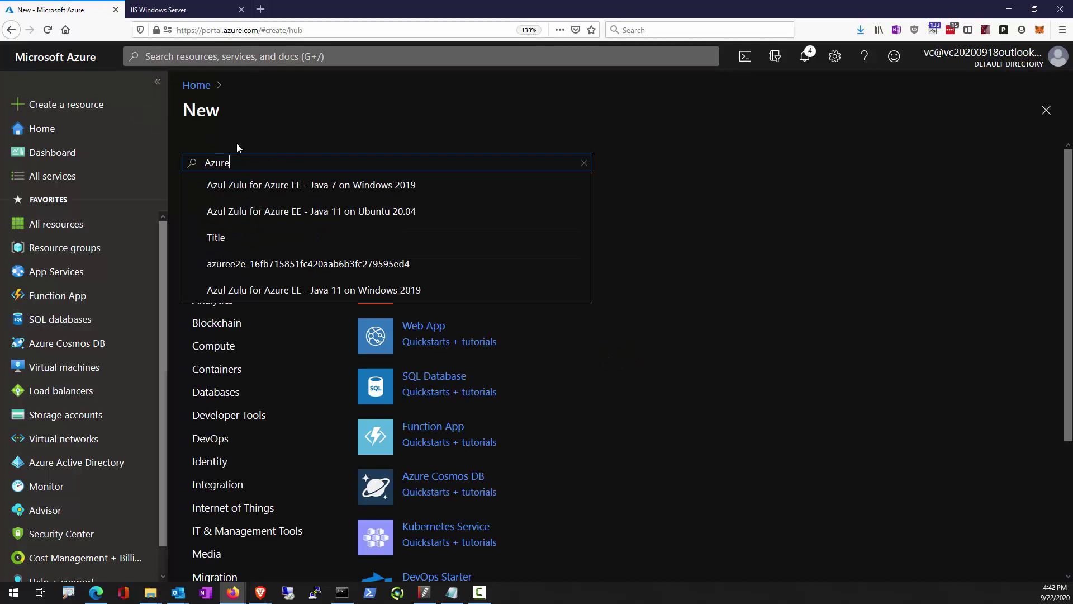
{"action": "type", "text": " Firewall"}
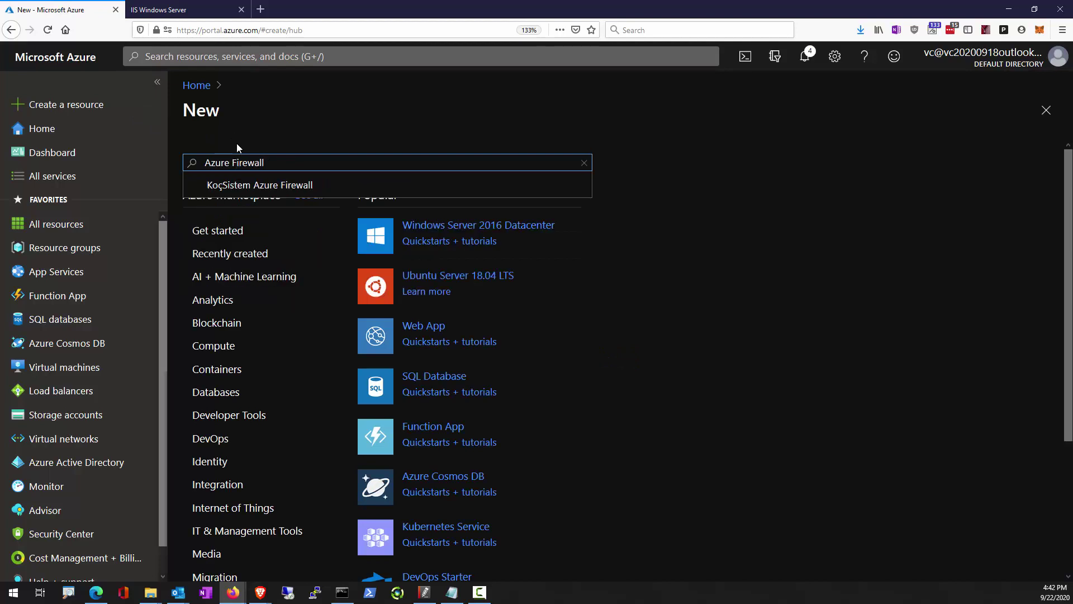
{"action": "key", "text": "Return"}
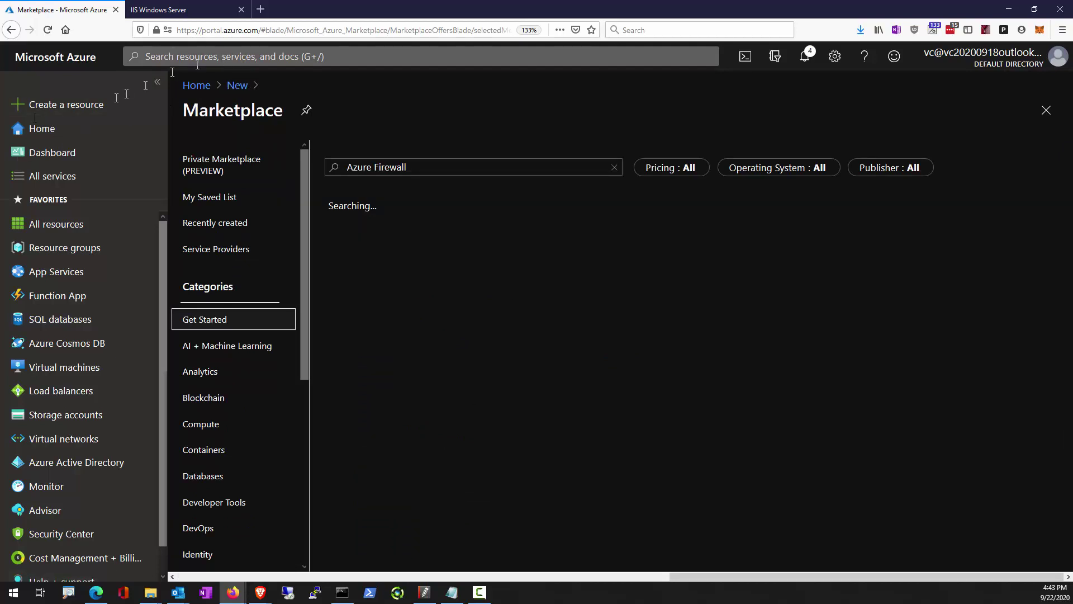
Restart the resource creation and try searching the Marketplace for Firewalls
{"action": "key", "text": "g+slash"}
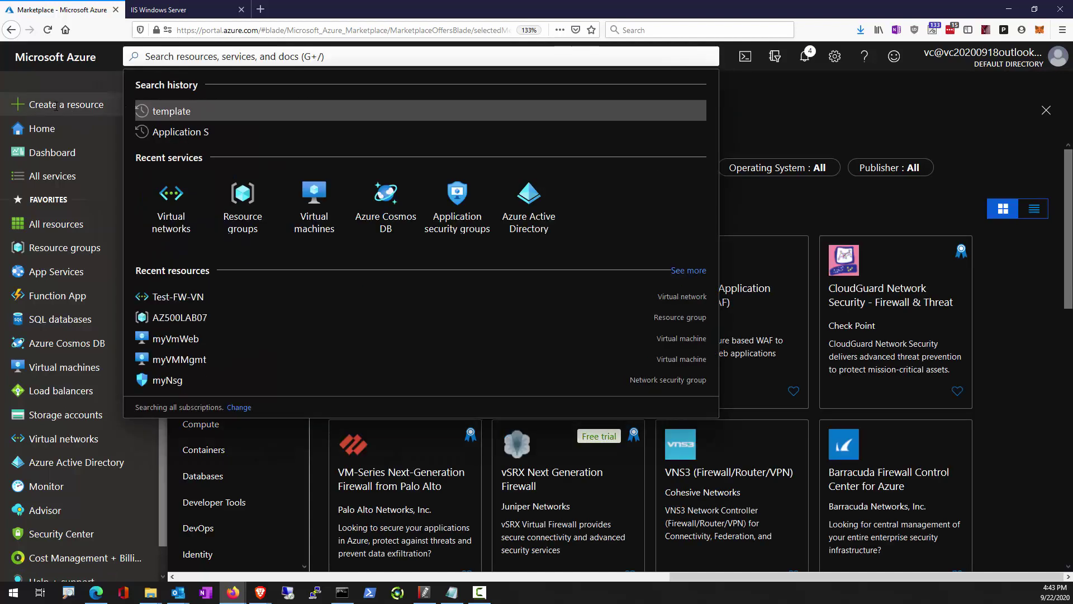
{"action": "left_click", "coordinate": [120, 106]}
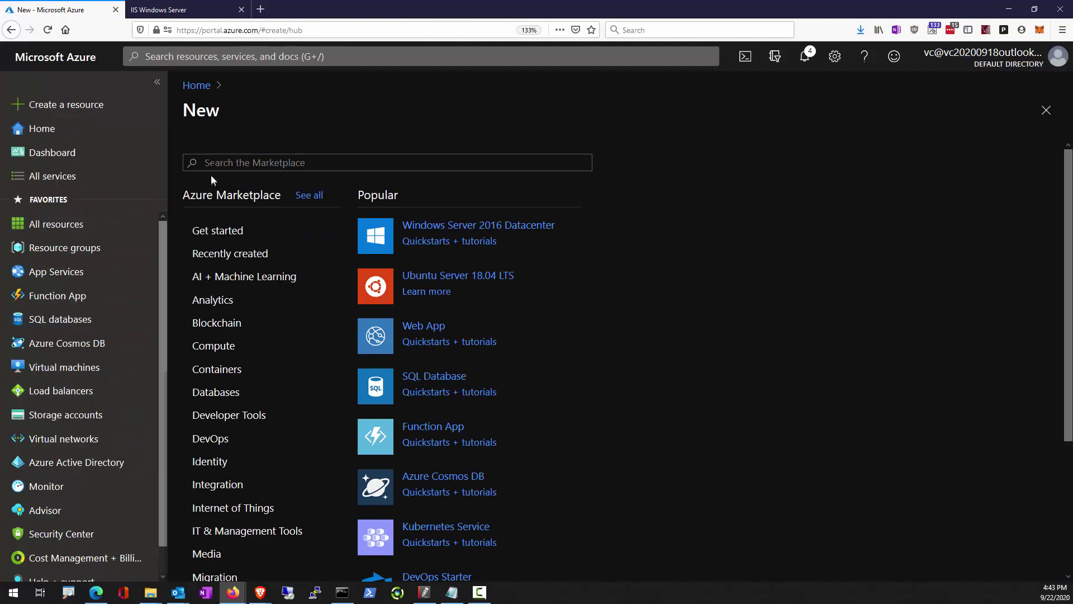
{"action": "type", "text": "Firewalls"}
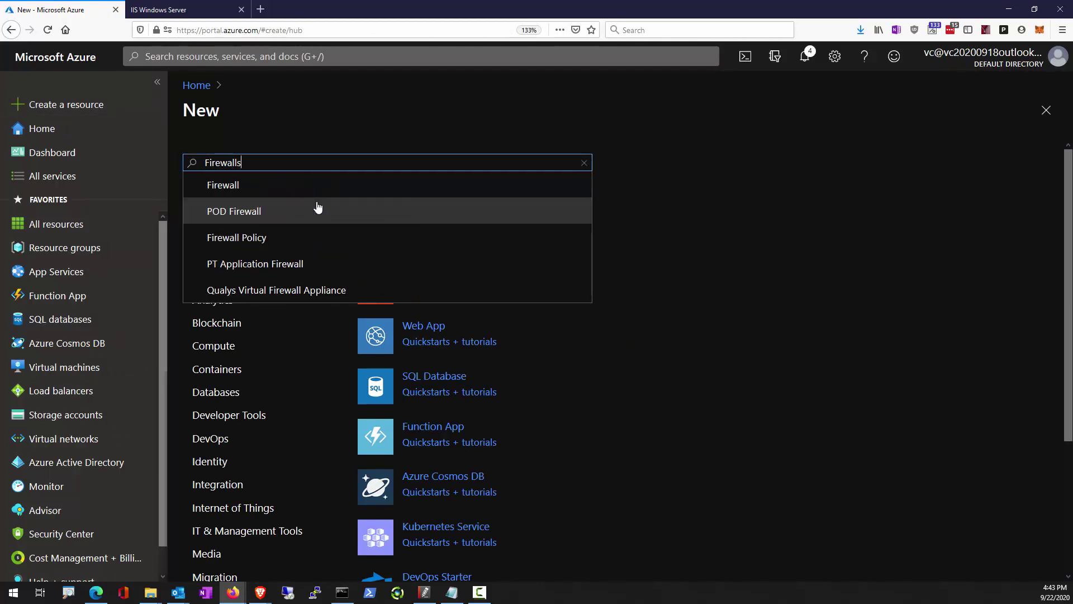
{"action": "key", "text": "Return"}
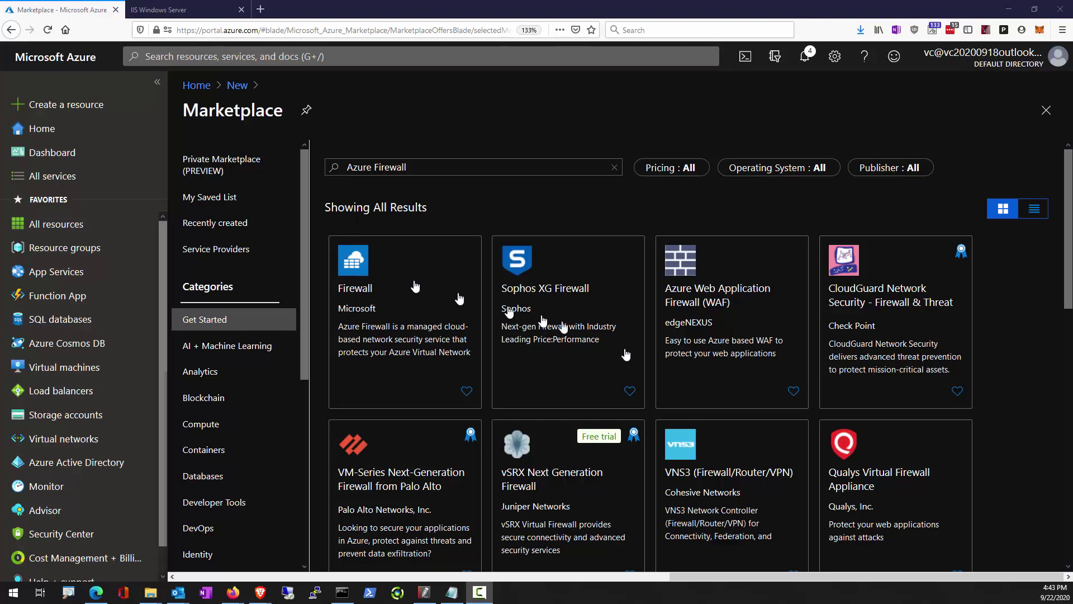
Open Microsoft's Firewall offering from the Azure Firewall results and start creating it
{"action": "scroll", "coordinate": [626, 369], "scroll_direction": "down", "scroll_amount": 2}
{"action": "scroll", "coordinate": [466, 450], "scroll_direction": "up", "scroll_amount": 2}
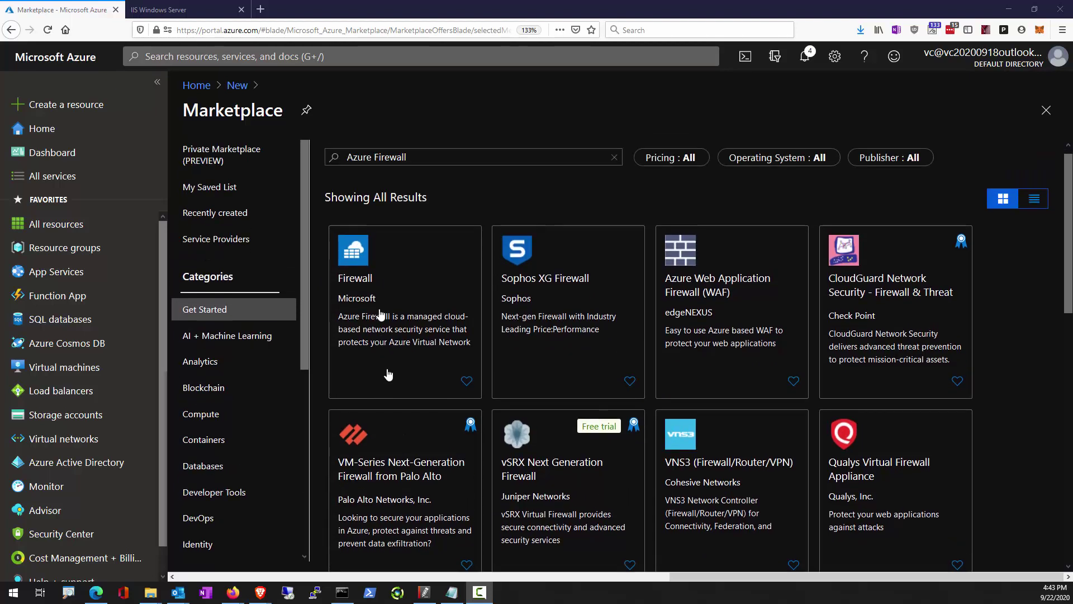
{"action": "left_click", "coordinate": [358, 282]}
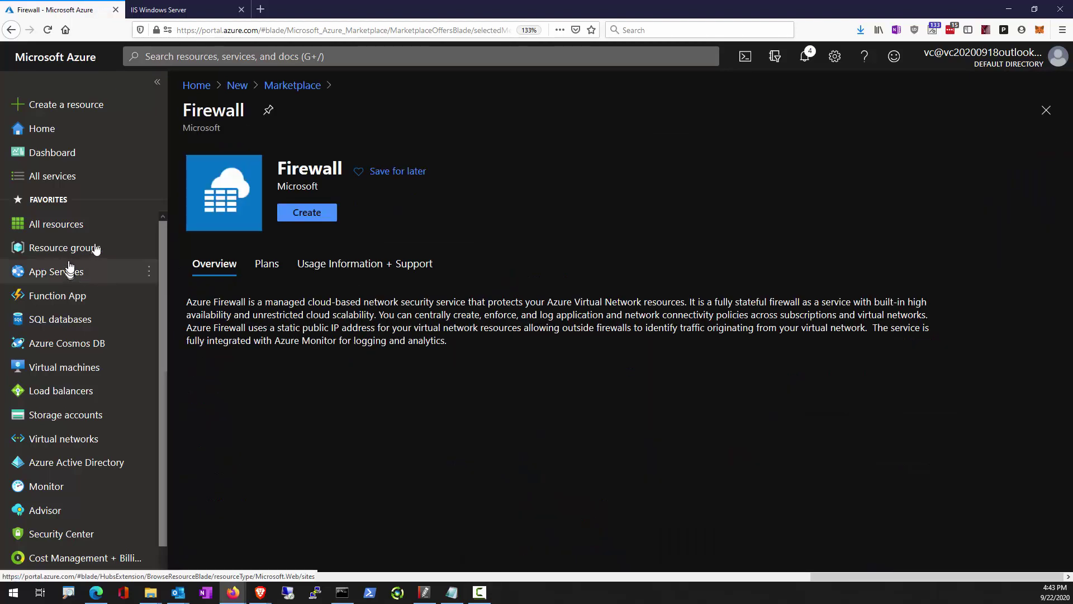
{"action": "left_click", "coordinate": [301, 220]}
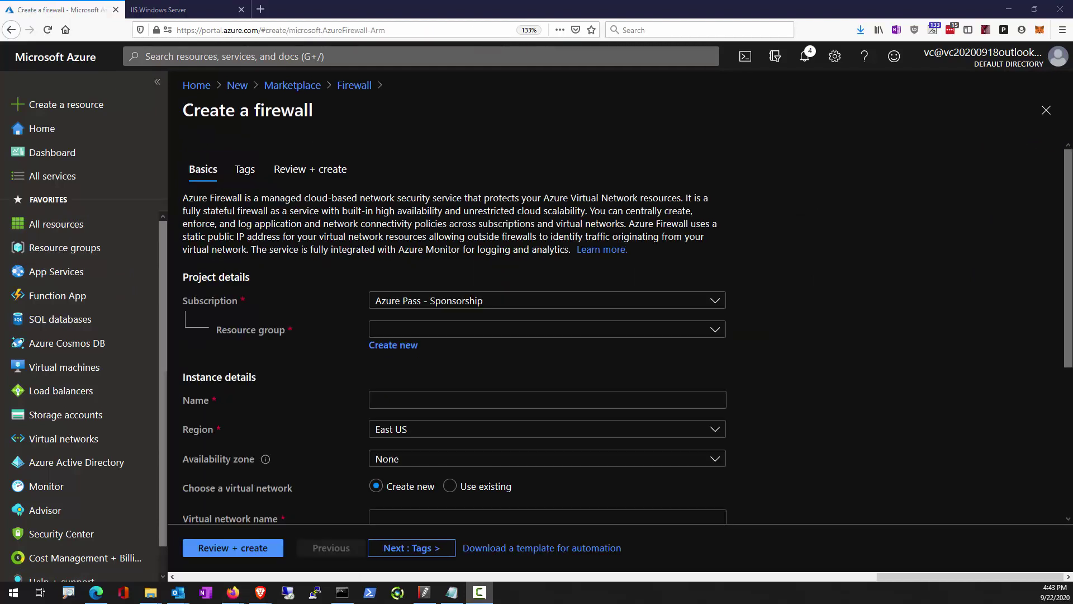
Assign the firewall to the existing AZ500LAB08 resource group and name it Test-FW01
{"action": "left_click", "coordinate": [389, 333]}
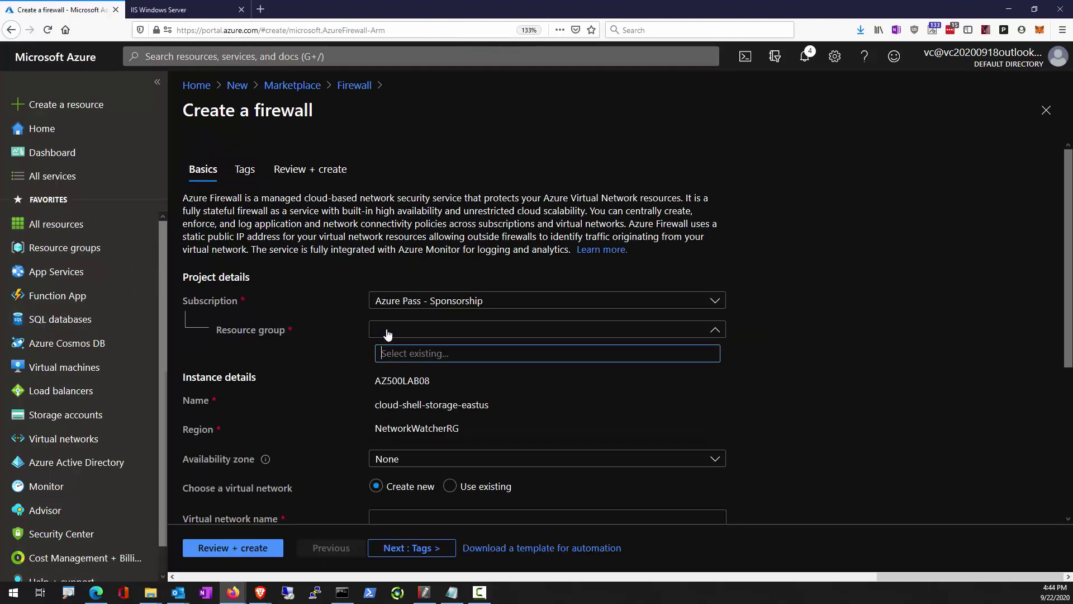
{"action": "left_click", "coordinate": [400, 381]}
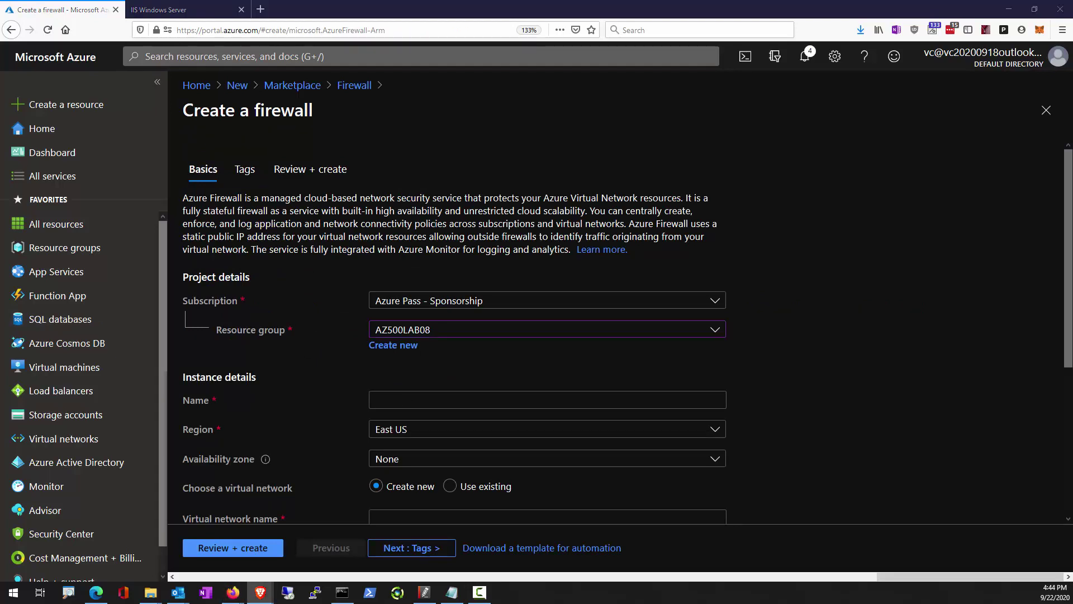
{"action": "left_click", "coordinate": [432, 399]}
{"action": "type", "text": "F"}
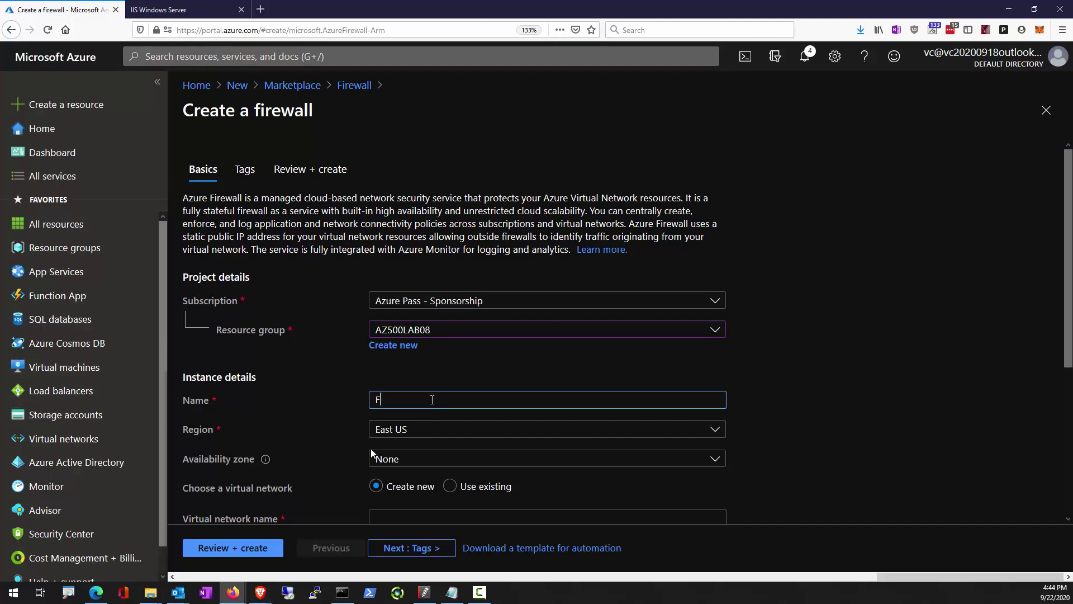
{"action": "key", "text": "BackSpace"}
{"action": "type", "text": "AZ500LAB08"}
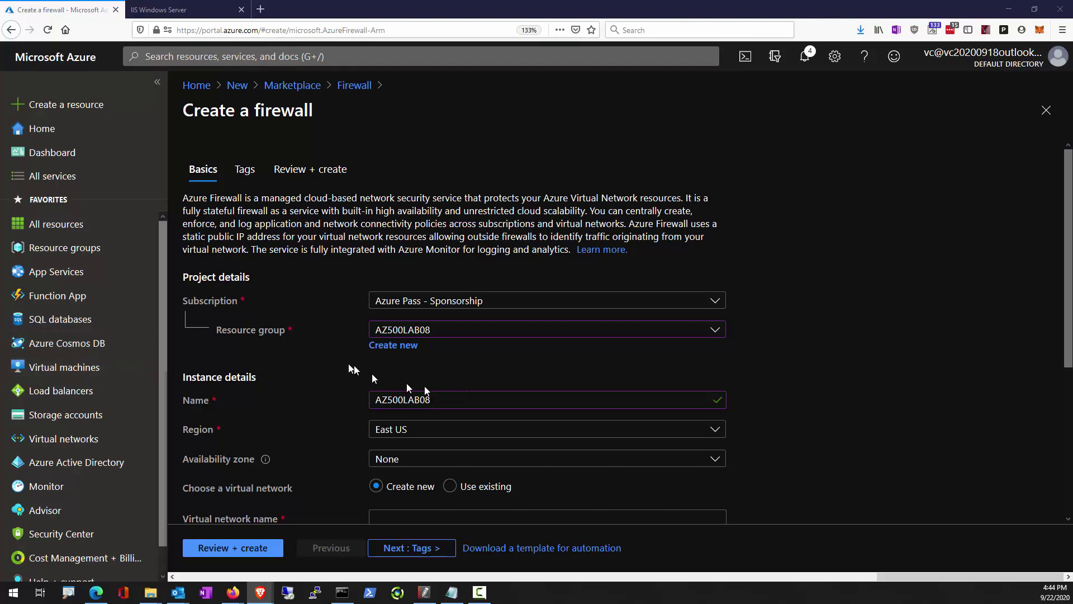
{"action": "double_click", "coordinate": [421, 400]}
{"action": "type", "text": "Test-FW01"}
Place the firewall in the existing virtual network Test-FW-VN (AZ500LAB08)
{"action": "scroll", "coordinate": [334, 377], "scroll_direction": "down", "scroll_amount": 4}
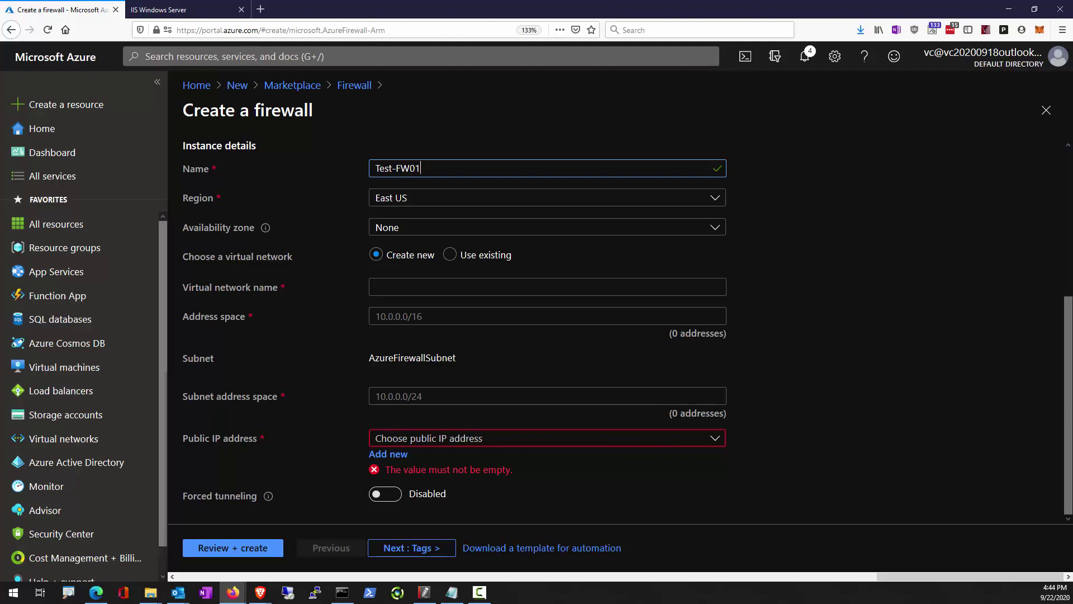
{"action": "left_click", "coordinate": [452, 255]}
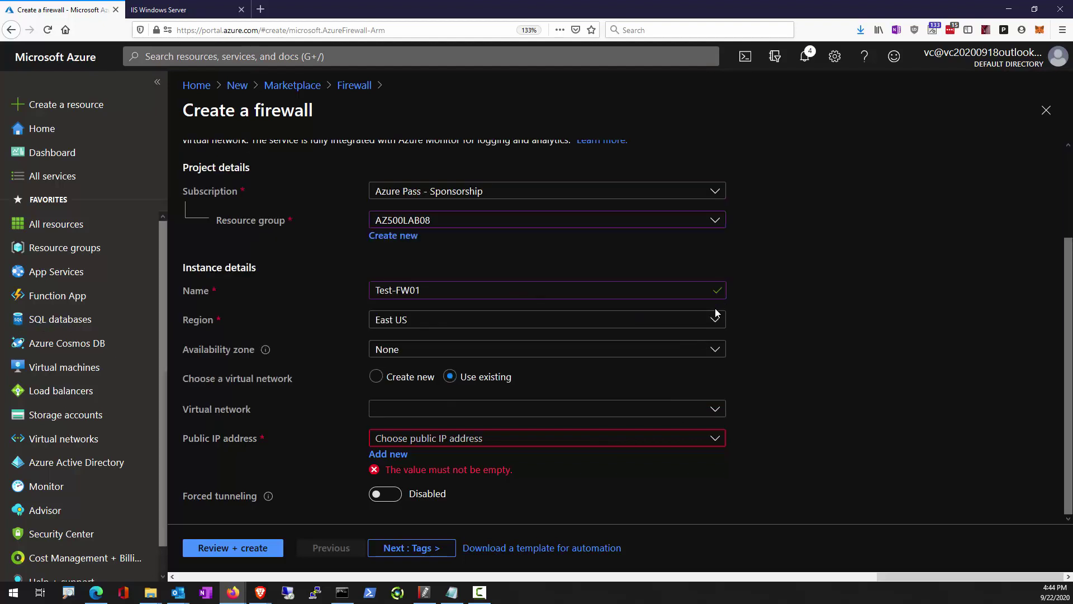
{"action": "left_click", "coordinate": [714, 413]}
{"action": "left_click", "coordinate": [605, 459]}
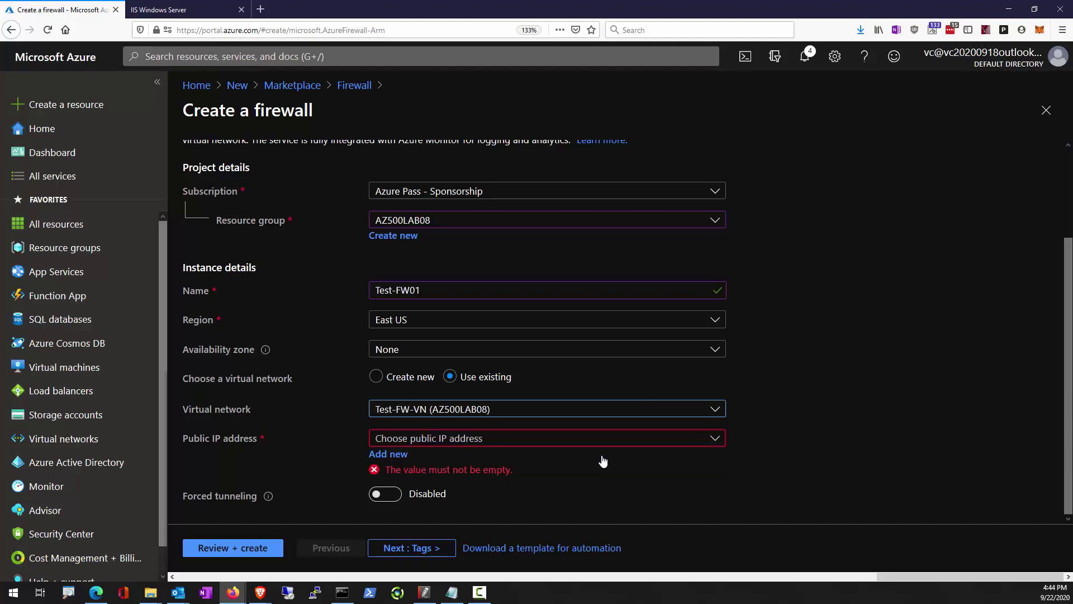
Try to use the existing Srv-Jump-PIP as the firewall's public IP address
{"action": "left_click", "coordinate": [674, 437]}
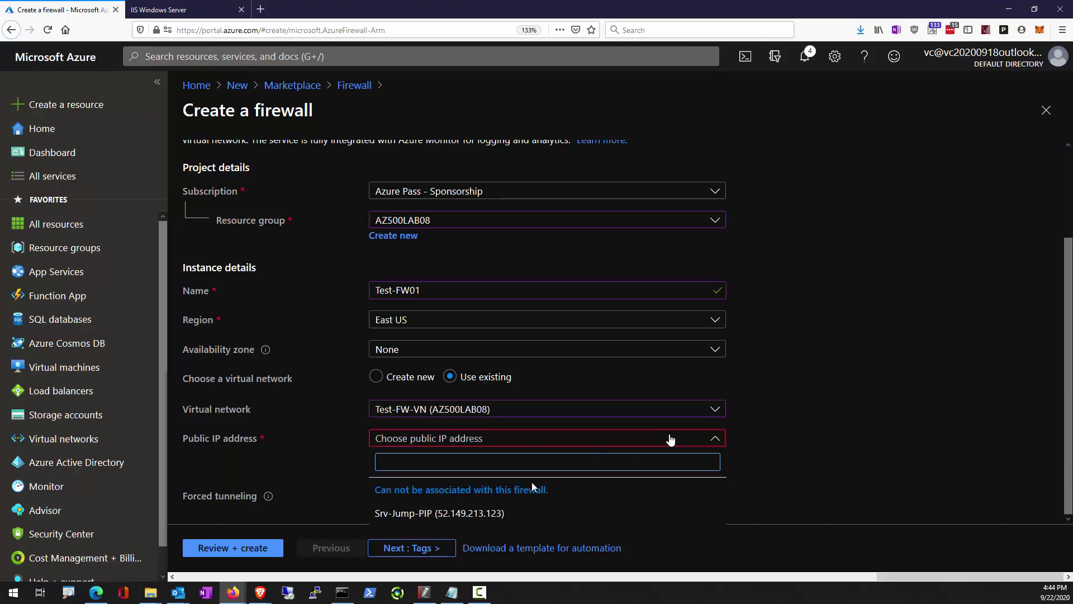
{"action": "left_click", "coordinate": [470, 512]}
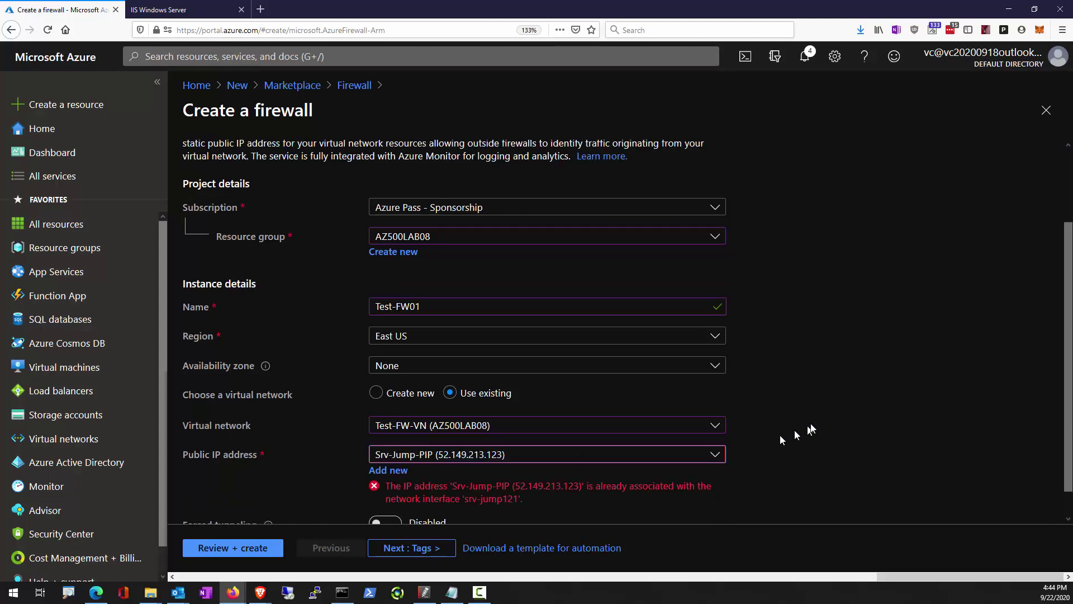
{"action": "left_click", "coordinate": [488, 454]}
{"action": "left_click", "coordinate": [378, 456]}
Add a new public IP address named TEST-FW-PIP for the firewall
{"action": "left_click", "coordinate": [381, 472]}
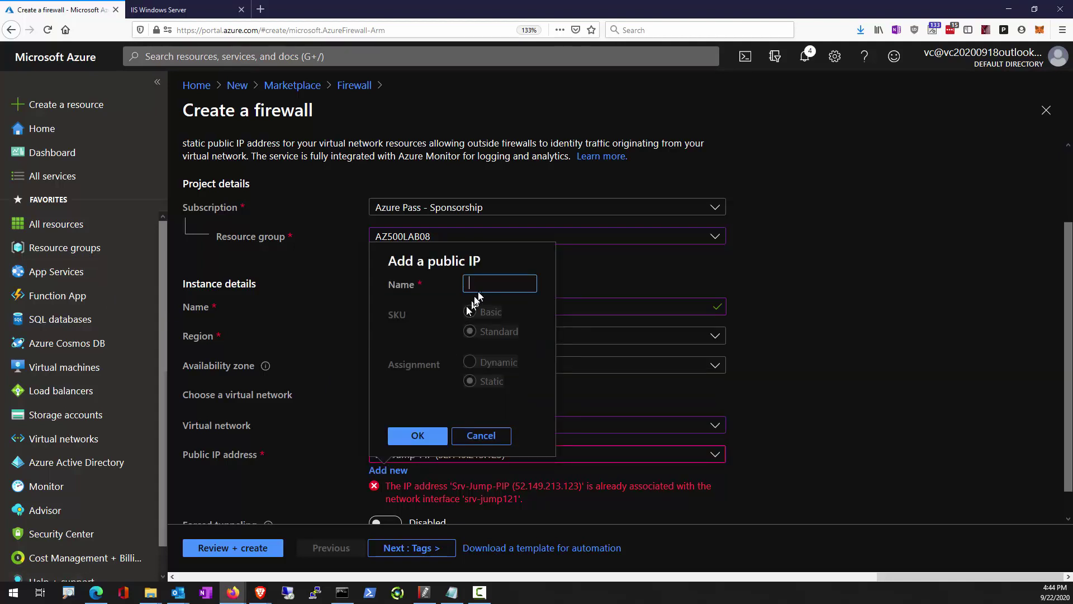
{"action": "key", "text": "alt+Tab"}
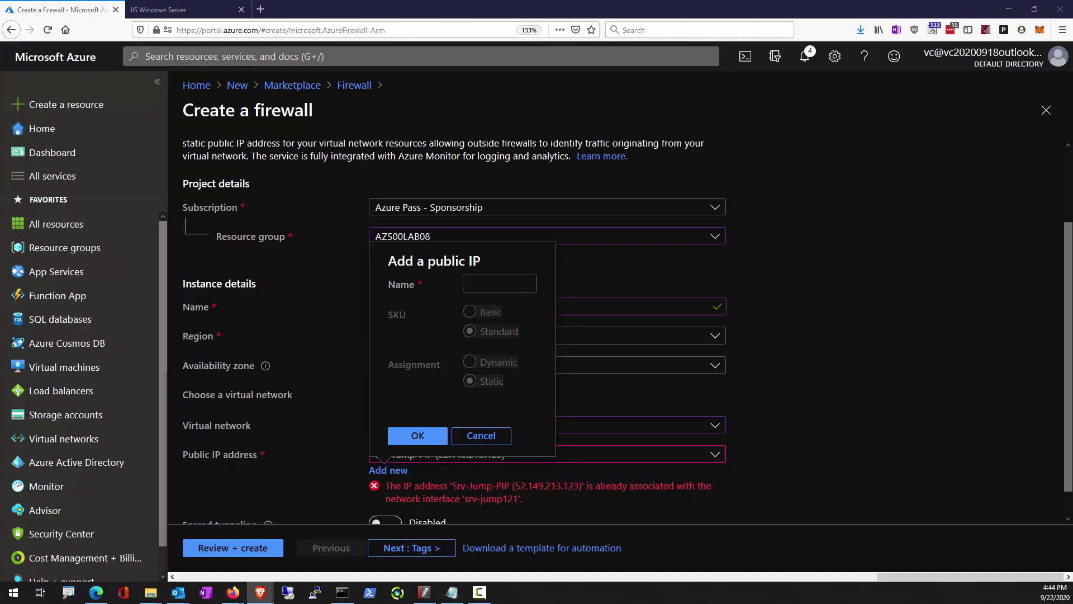
{"action": "key", "text": "alt+Tab"}
{"action": "type", "text": "TEST-FW-PIP"}
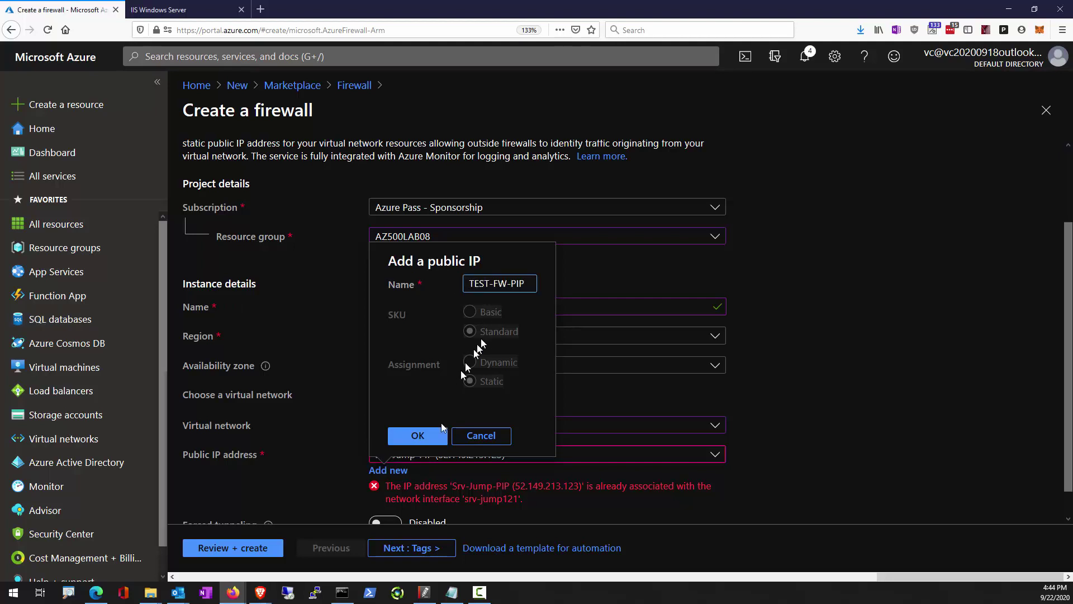
{"action": "left_click", "coordinate": [428, 442]}
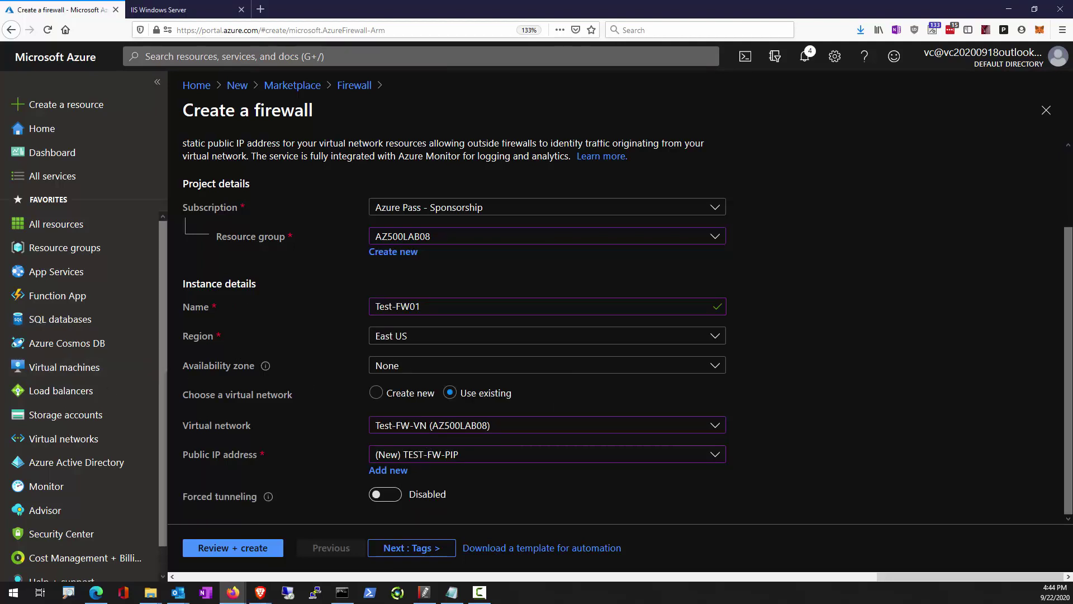
Review and create the firewall, and open the deployed Test-FW01 resource
{"action": "left_click", "coordinate": [479, 592]}
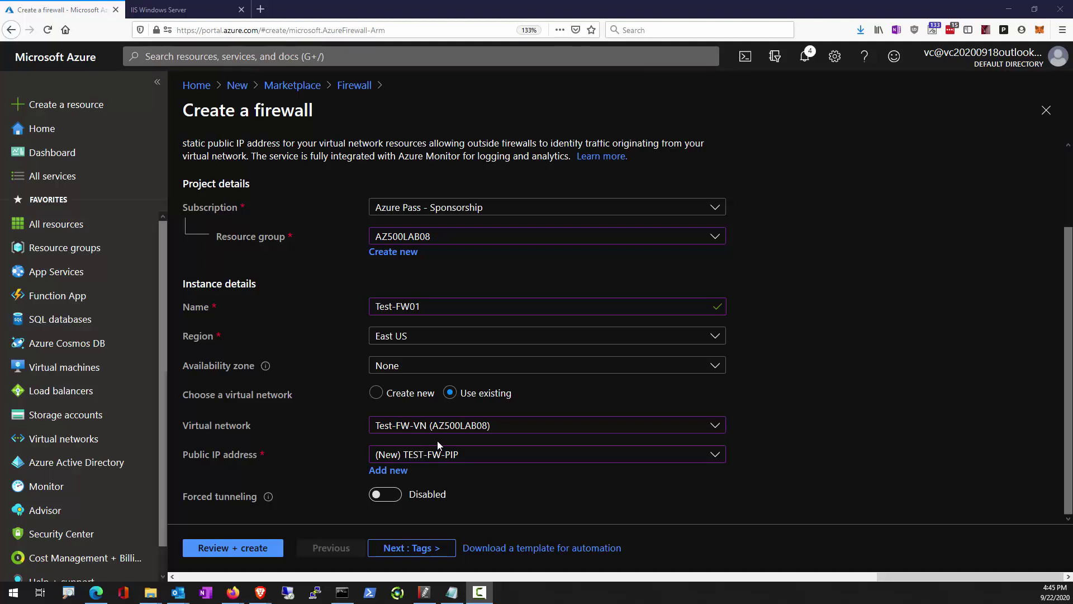
{"action": "left_click", "coordinate": [244, 548]}
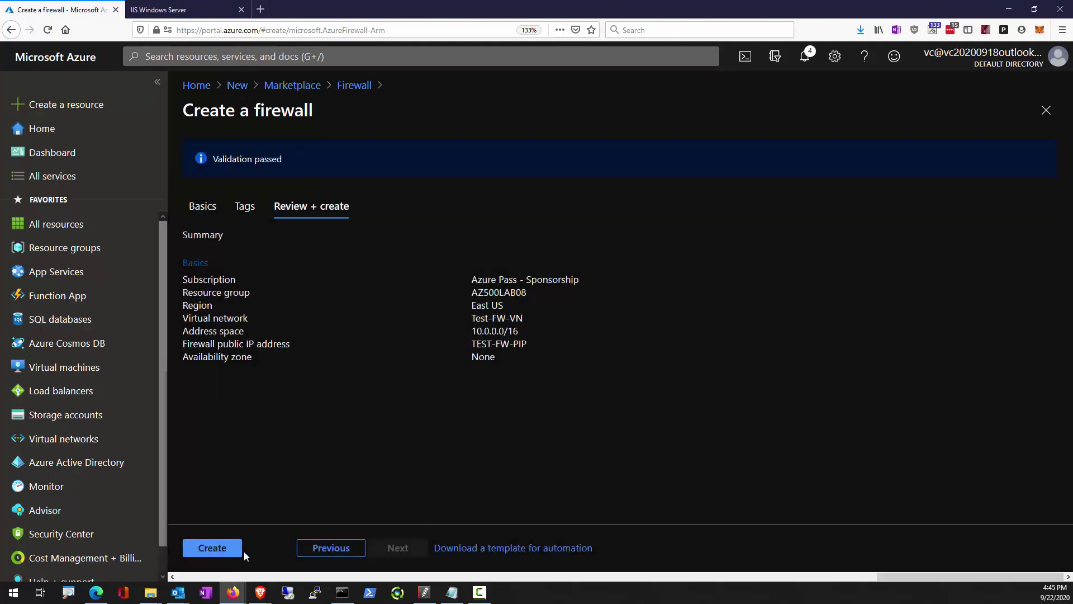
{"action": "left_click", "coordinate": [193, 538]}
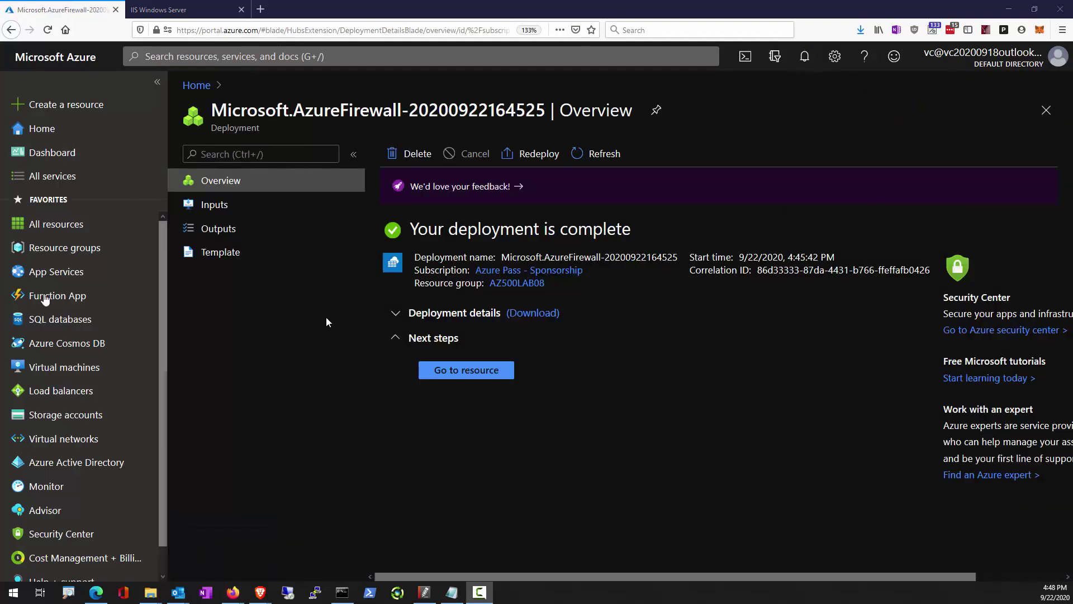
{"action": "left_click", "coordinate": [467, 372]}
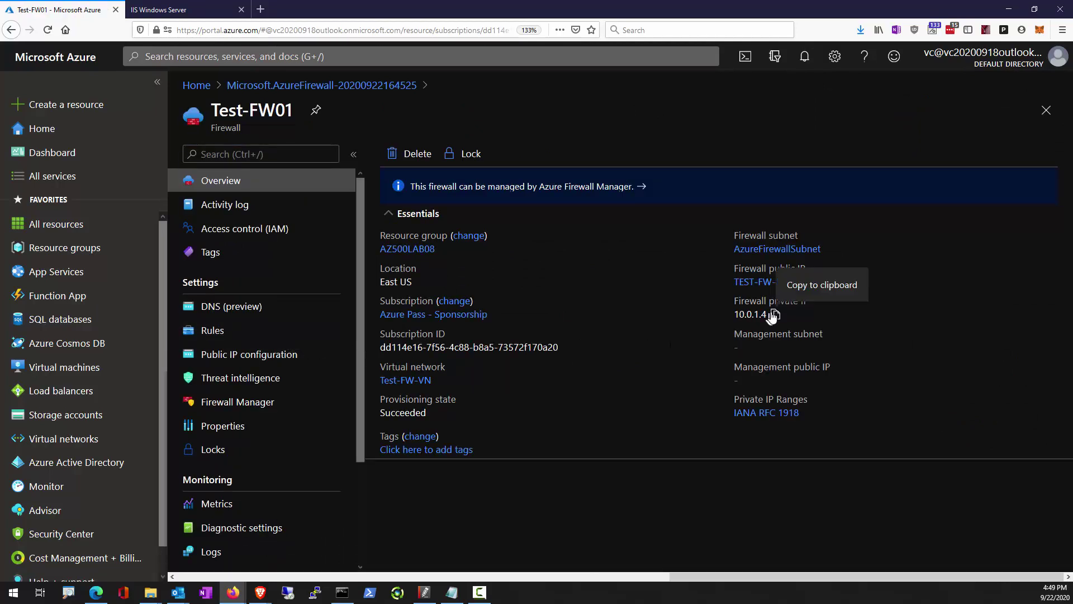
Copy the firewall's private IP address, and start creating a Route table resource from the Marketplace
{"action": "left_click", "coordinate": [775, 315]}
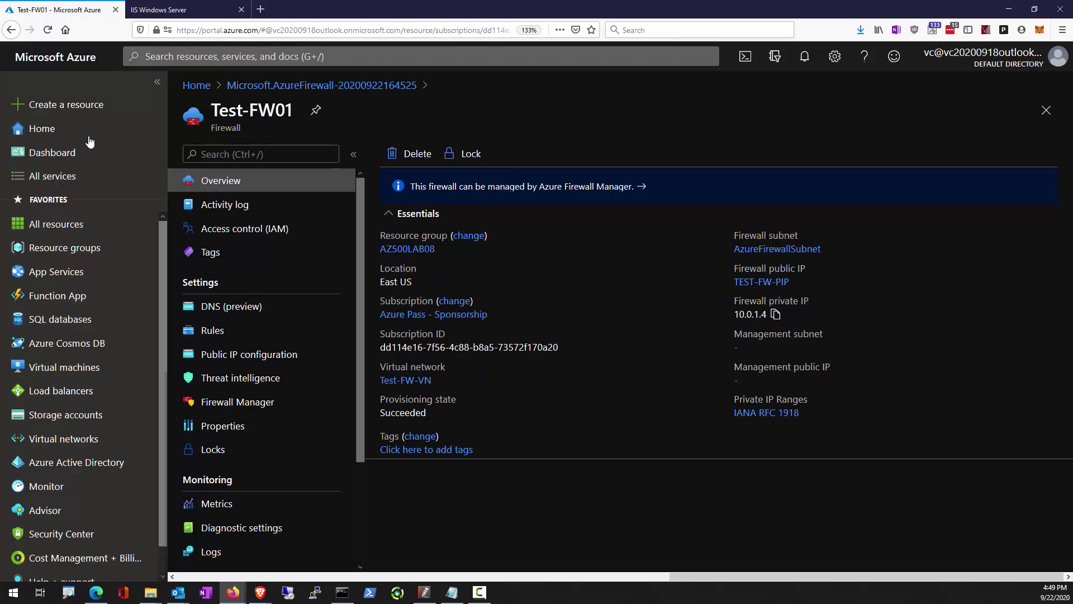
{"action": "left_click", "coordinate": [115, 111]}
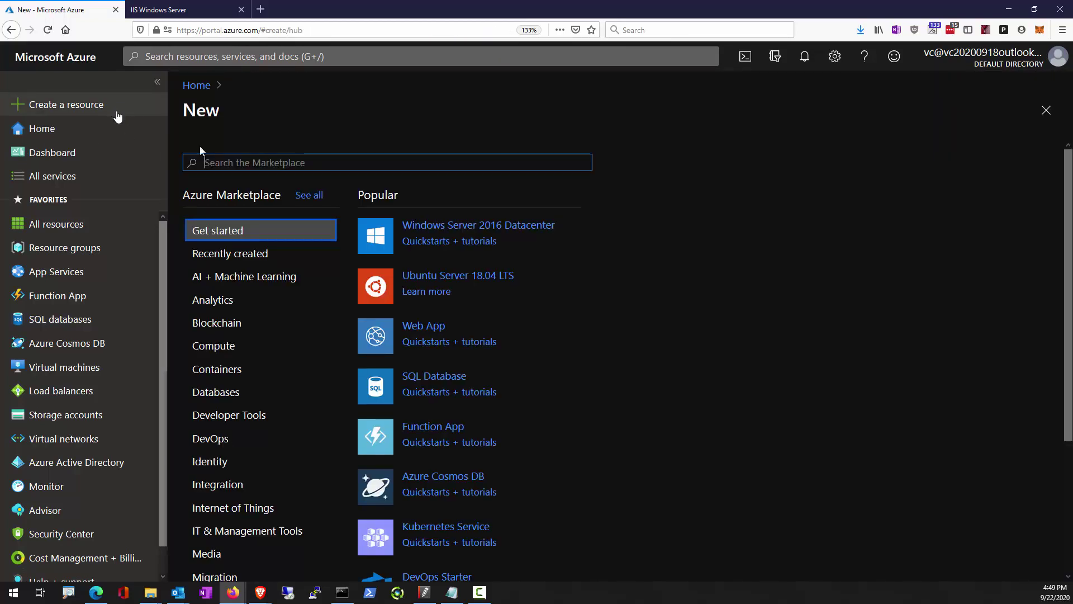
{"action": "type", "text": "route table"}
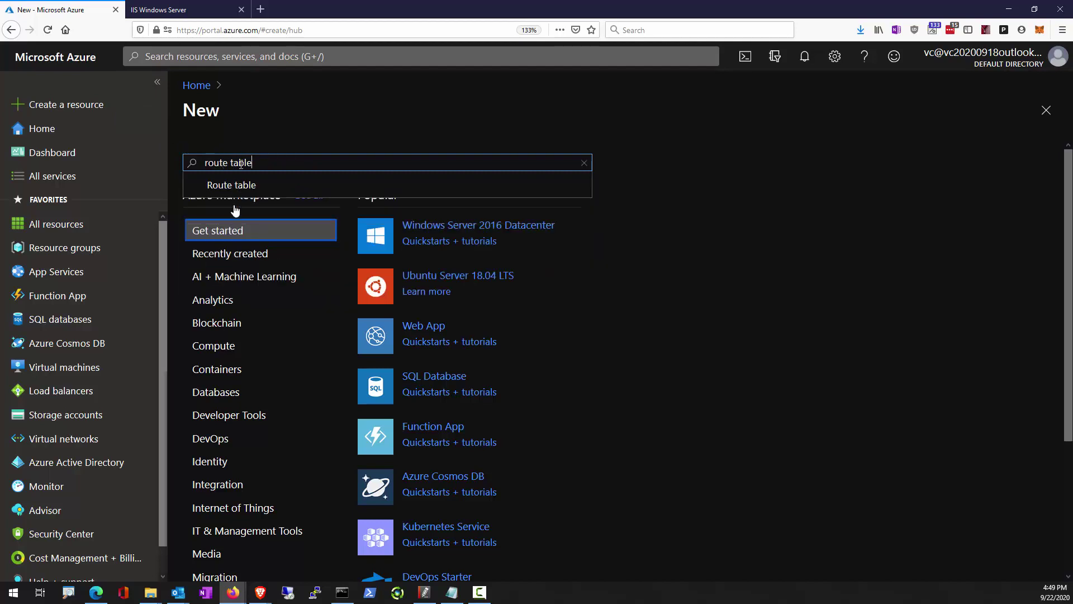
{"action": "left_click", "coordinate": [243, 183]}
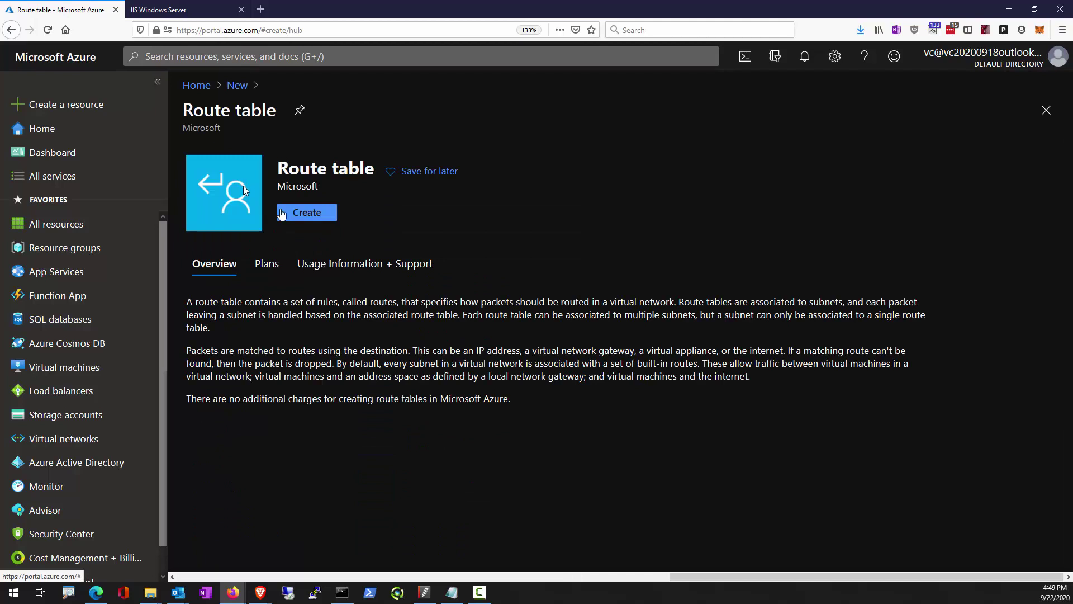
{"action": "left_click", "coordinate": [297, 214]}
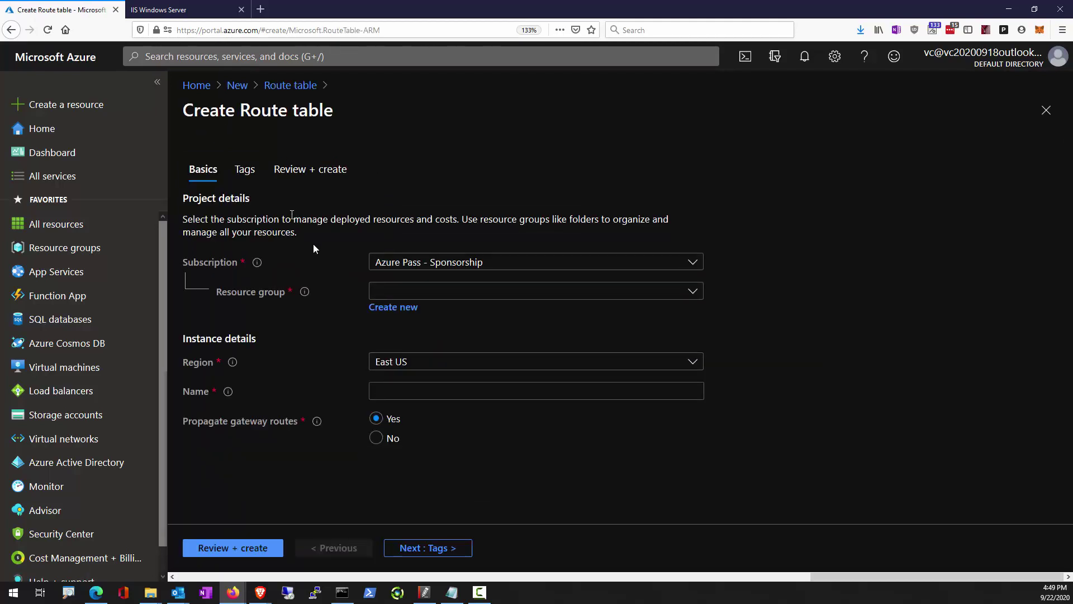
Create the route table in resource group AZ500LAB08 with the name Firewall-route
{"action": "left_click", "coordinate": [431, 292]}
{"action": "left_click", "coordinate": [395, 342]}
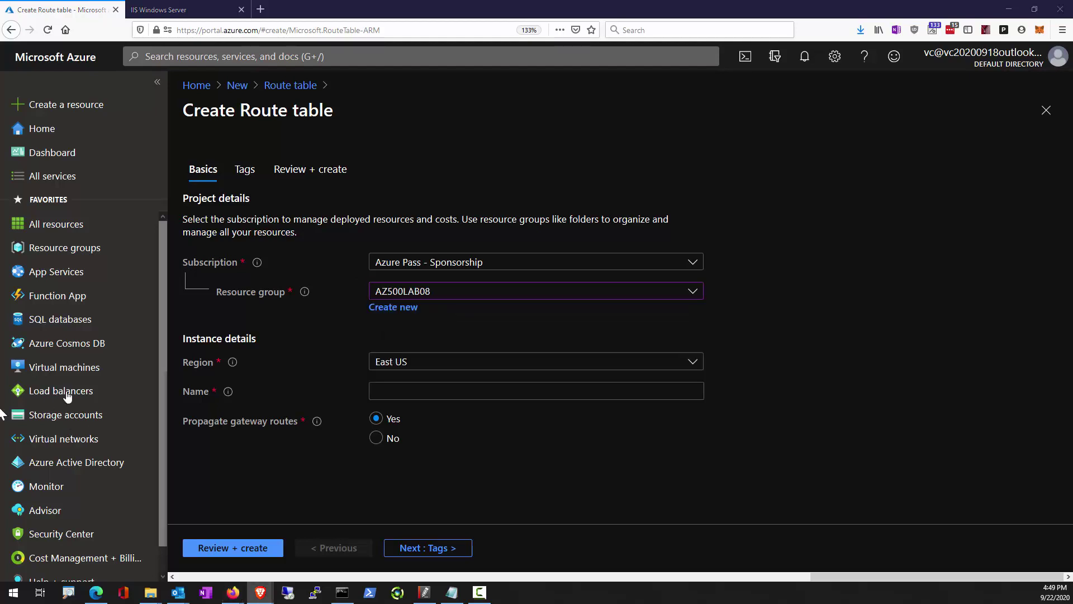
{"action": "left_click", "coordinate": [405, 397]}
{"action": "key", "text": "ctrl+v"}
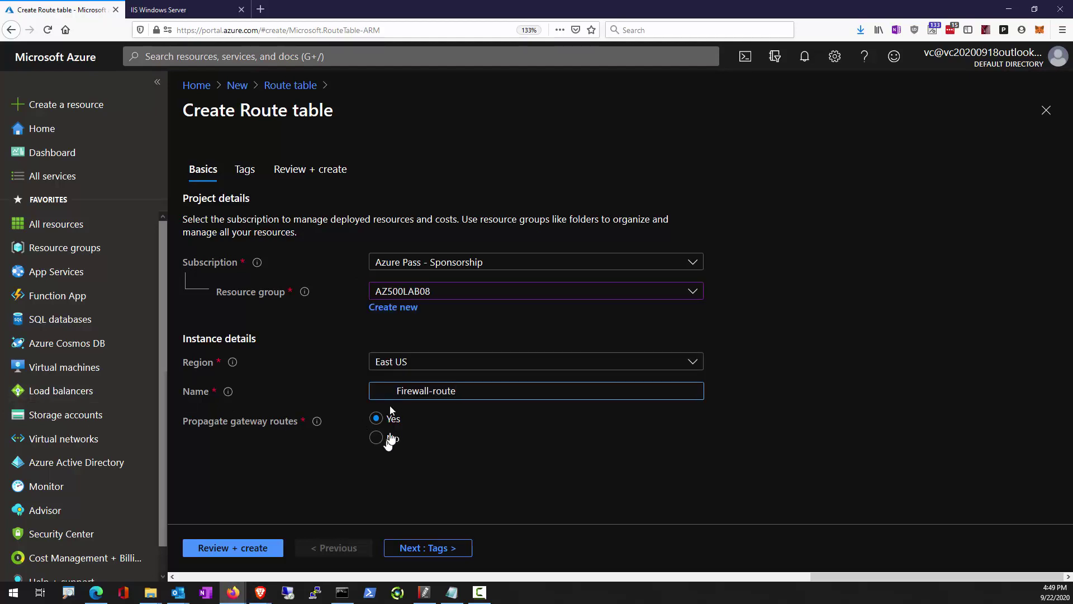
{"action": "key", "text": "BackSpace"}
{"action": "left_click", "coordinate": [239, 549]}
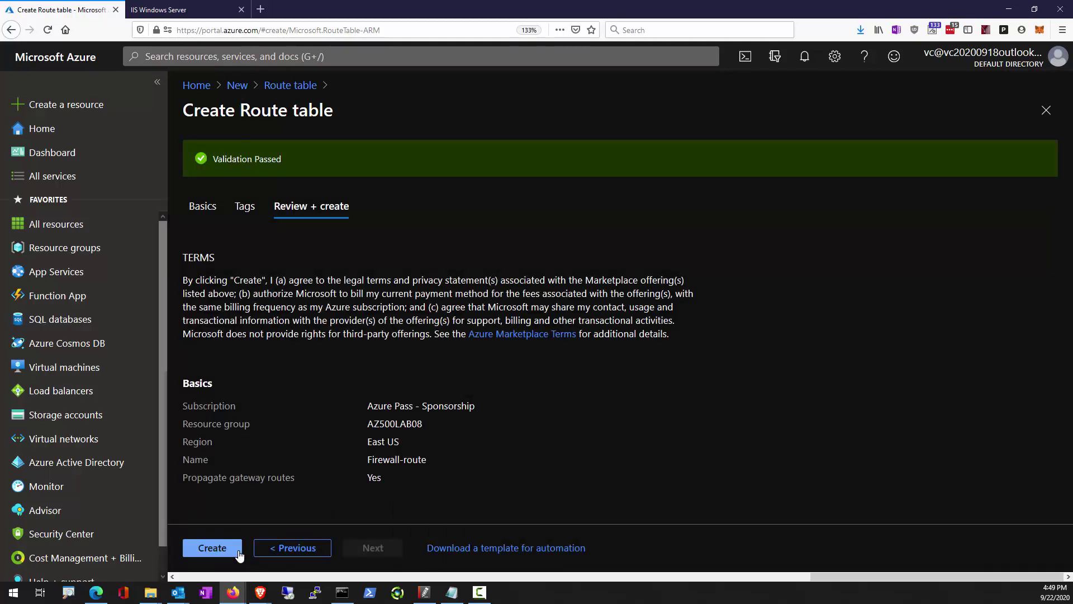
{"action": "left_click", "coordinate": [238, 552]}
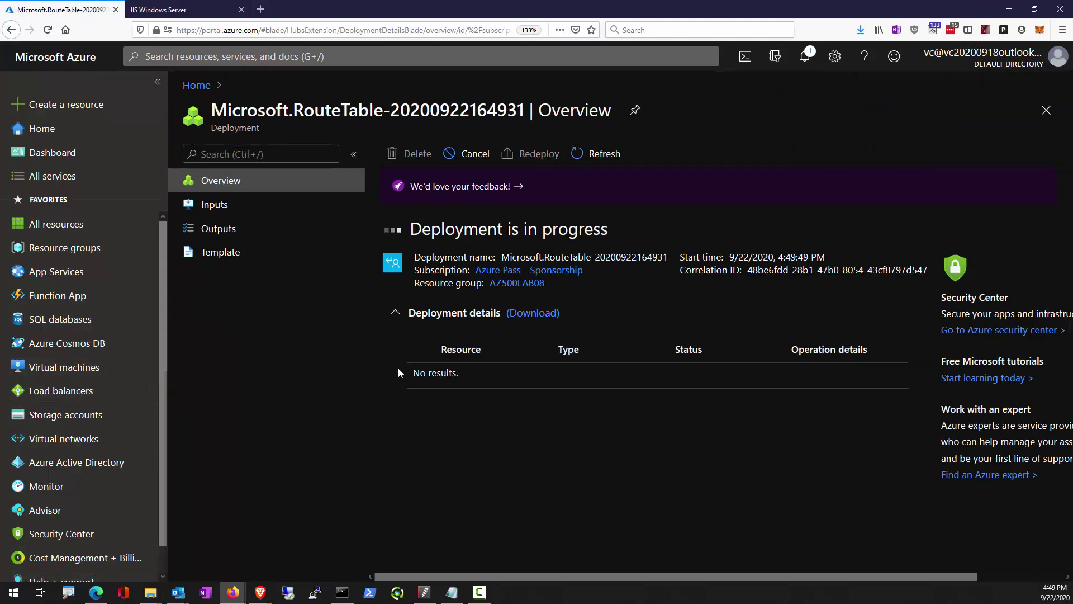
Find the completed route table deployment in the notifications and open the deployed Firewall-route resource
{"action": "left_click", "coordinate": [877, 151]}
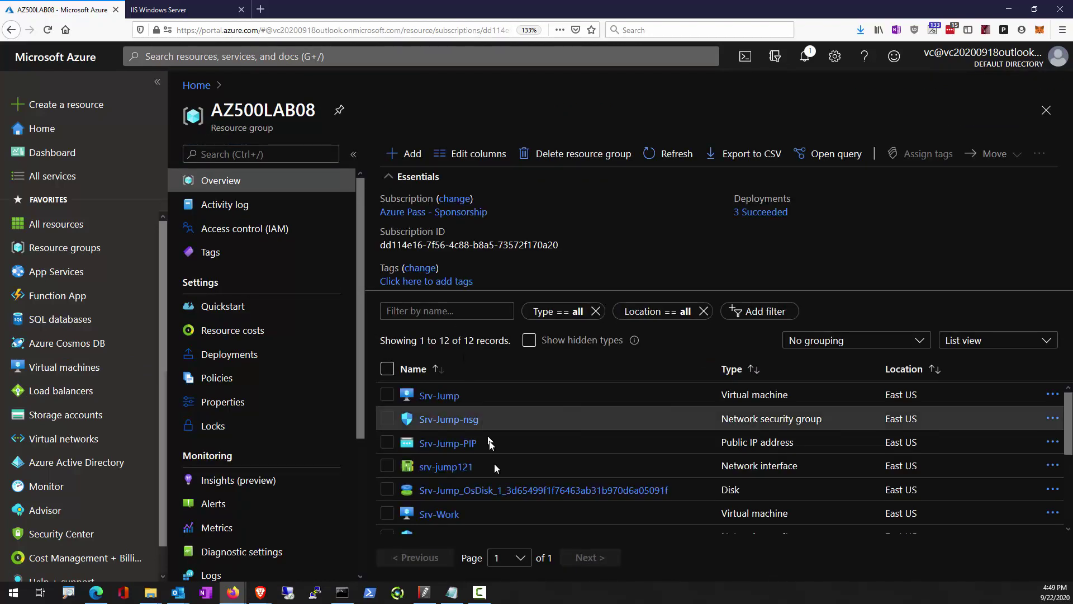
{"action": "scroll", "coordinate": [494, 469], "scroll_direction": "down", "scroll_amount": 3}
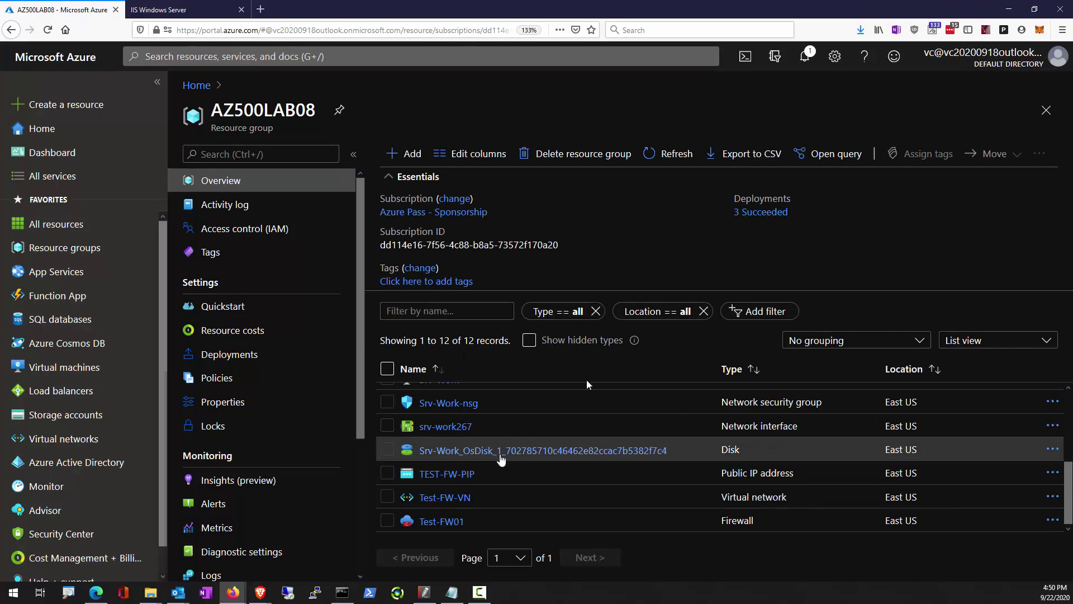
{"action": "left_click", "coordinate": [809, 57]}
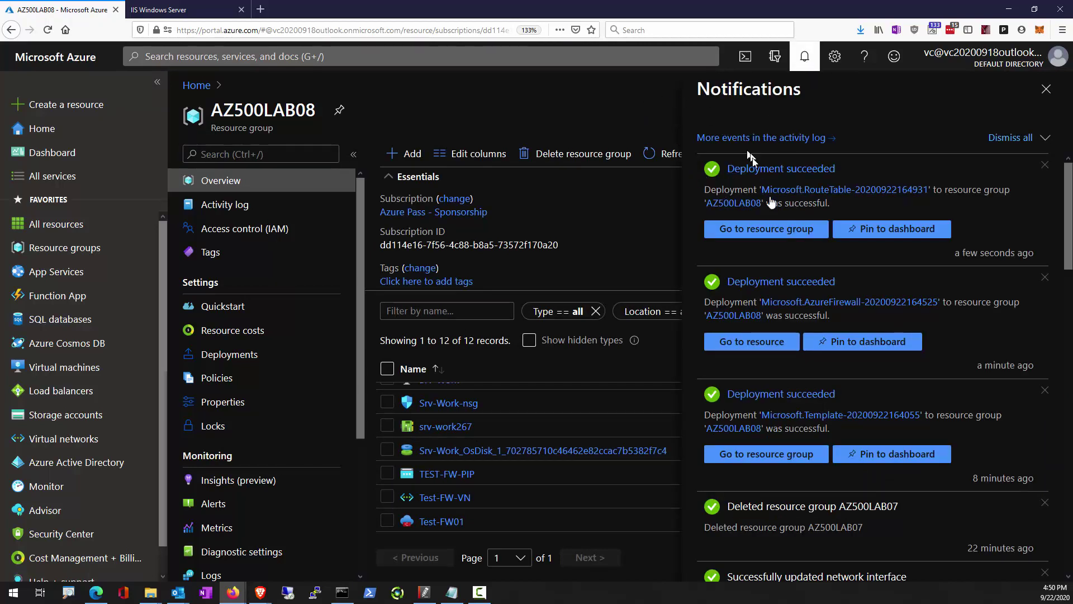
{"action": "left_click", "coordinate": [805, 192]}
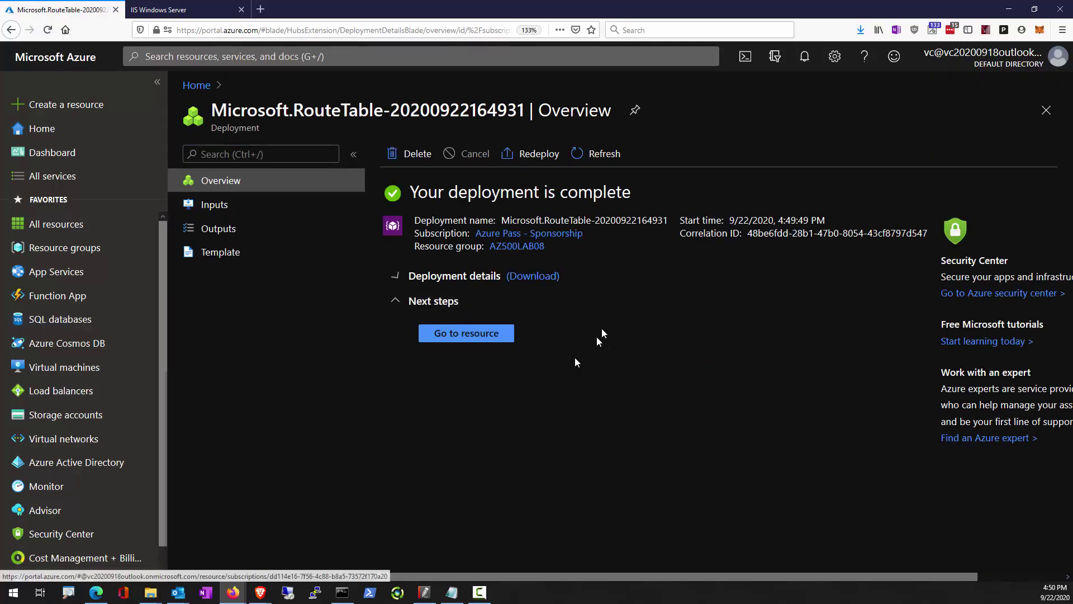
{"action": "left_click", "coordinate": [475, 335]}
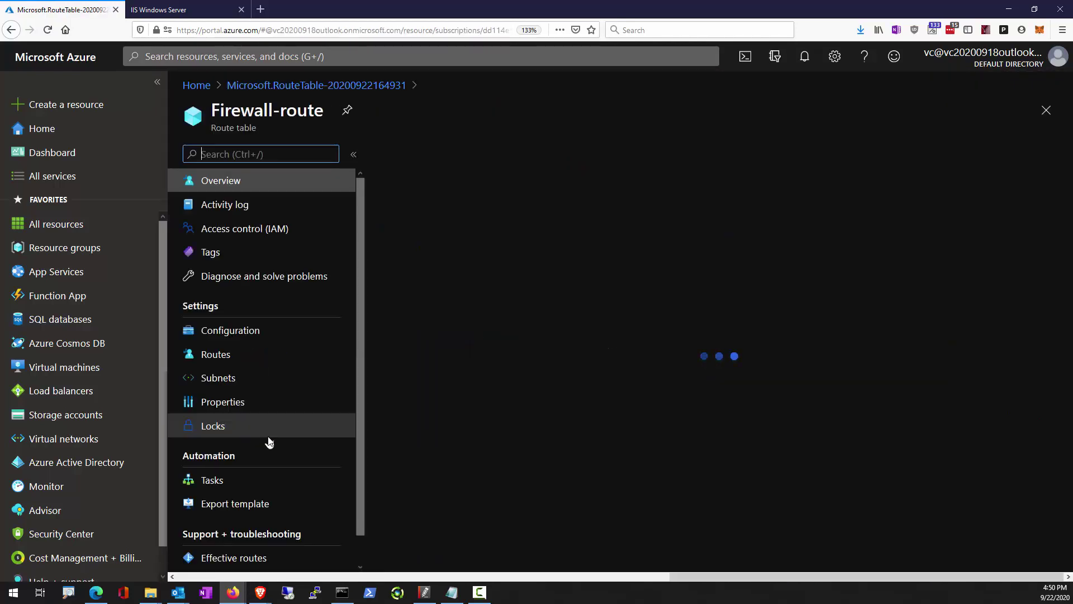
Associate the Workload-SN subnet of virtual network Test-FW-VN with the Firewall-route table
{"action": "left_click", "coordinate": [217, 355]}
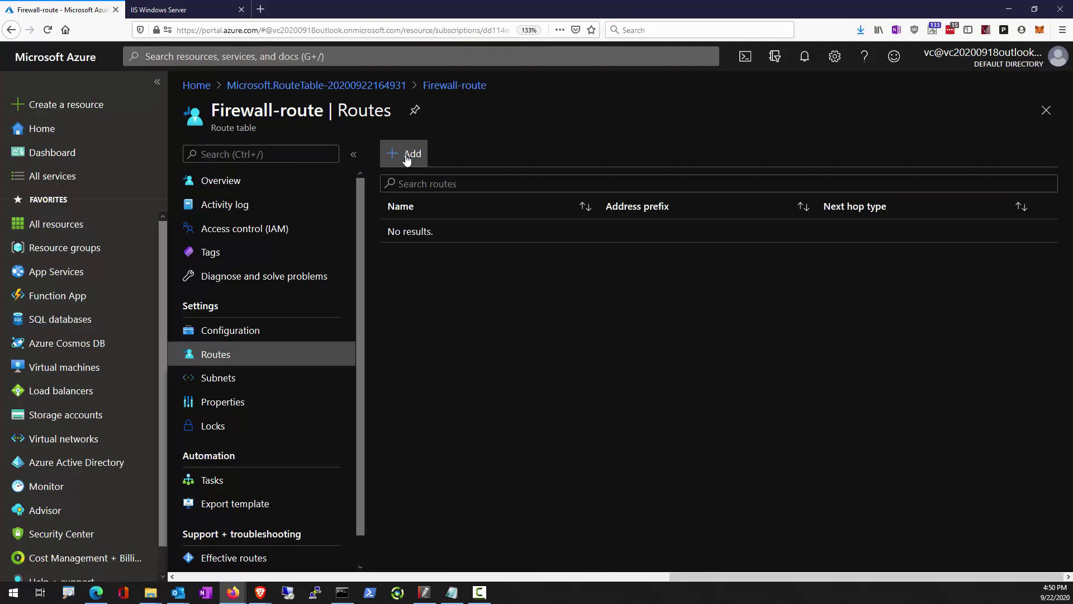
{"action": "left_click", "coordinate": [229, 378]}
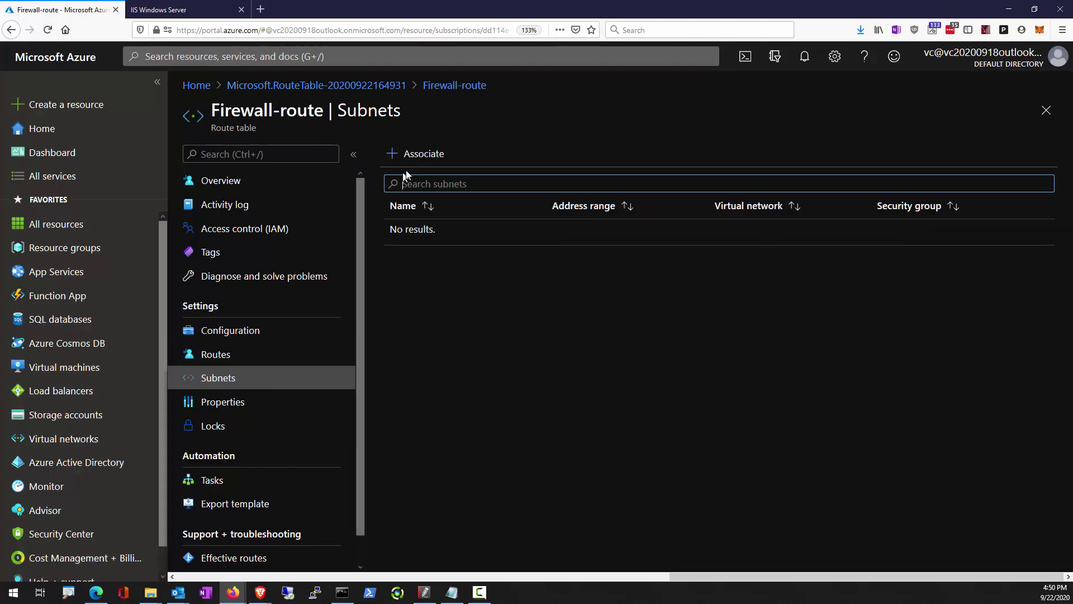
{"action": "left_click", "coordinate": [422, 161]}
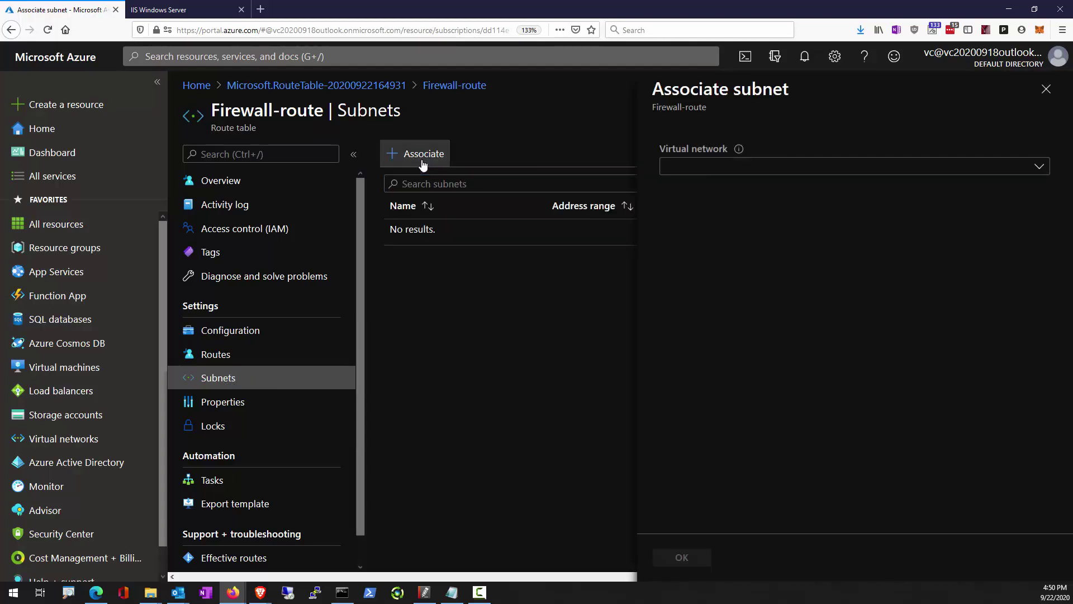
{"action": "left_click", "coordinate": [727, 169]}
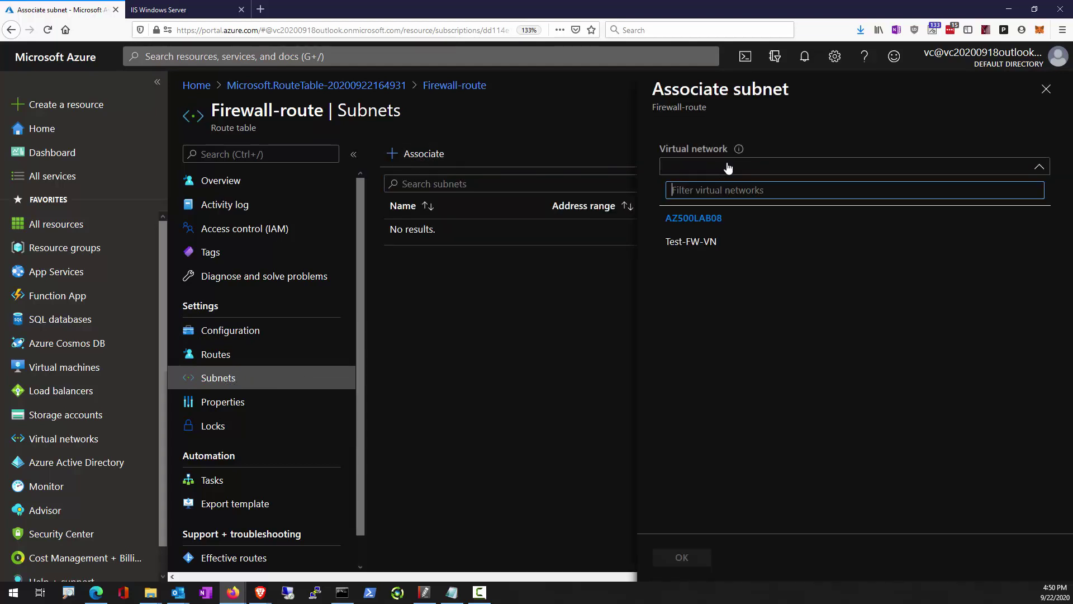
{"action": "left_click", "coordinate": [692, 241]}
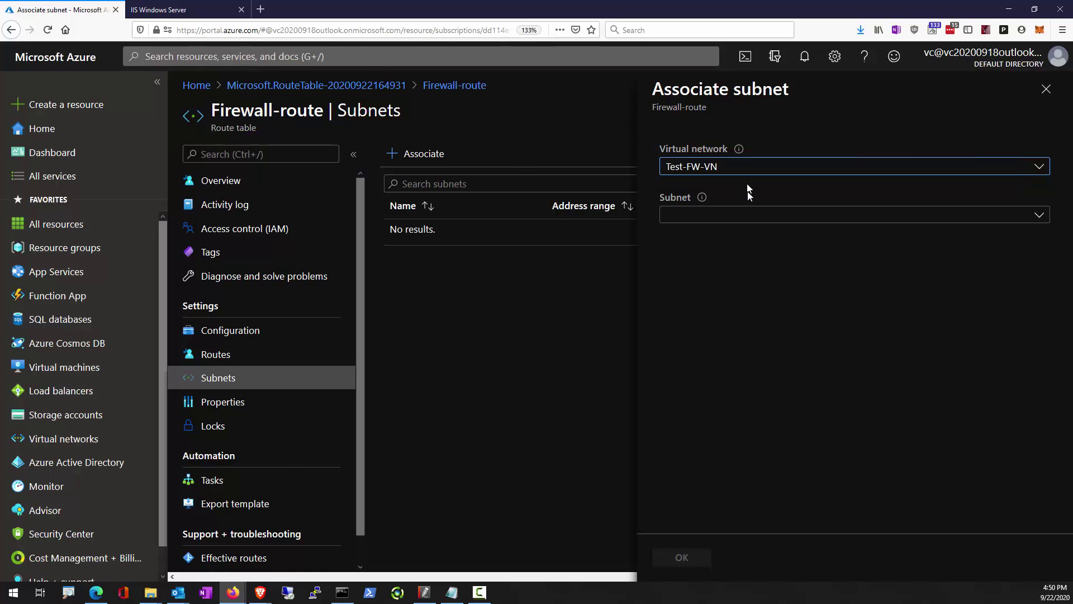
{"action": "left_click", "coordinate": [747, 217]}
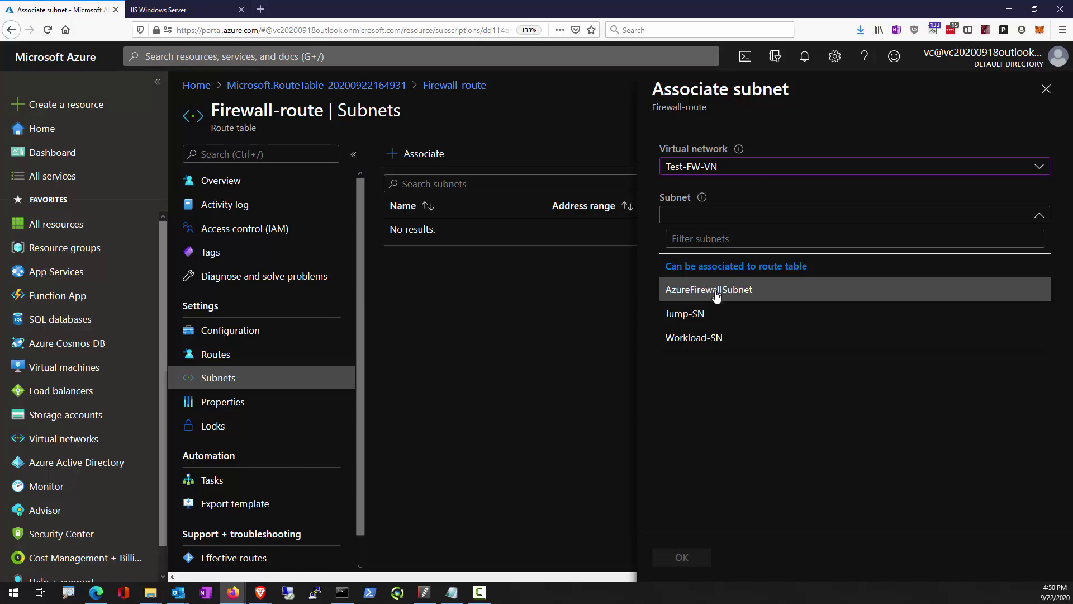
{"action": "left_click", "coordinate": [708, 338]}
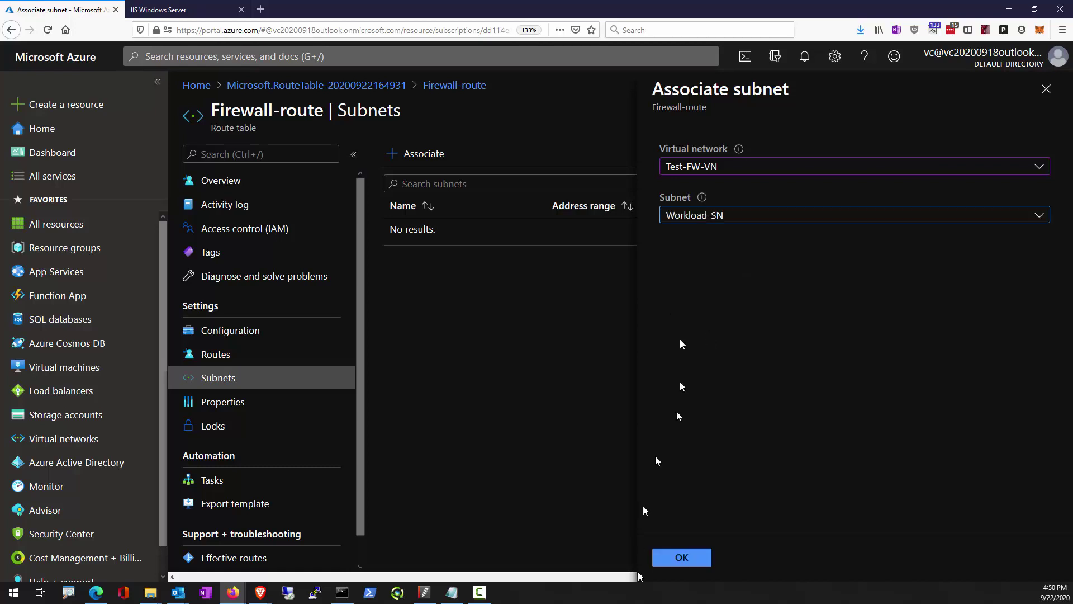
{"action": "left_click", "coordinate": [668, 557]}
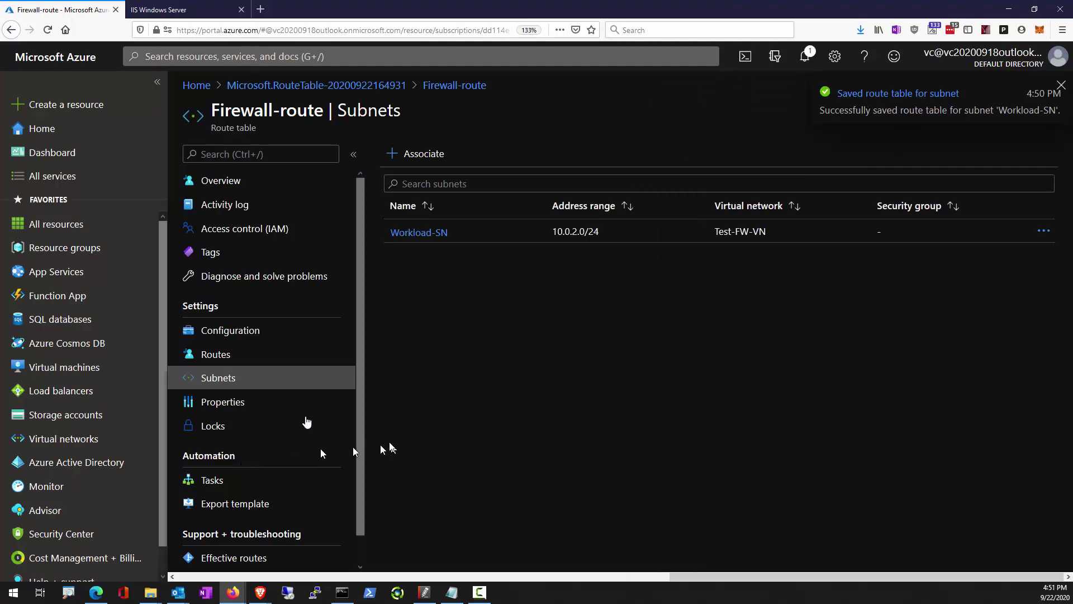
Start a new route in Firewall-route named FW-DG with address prefix 0.0.0.0/0
{"action": "left_click", "coordinate": [234, 358]}
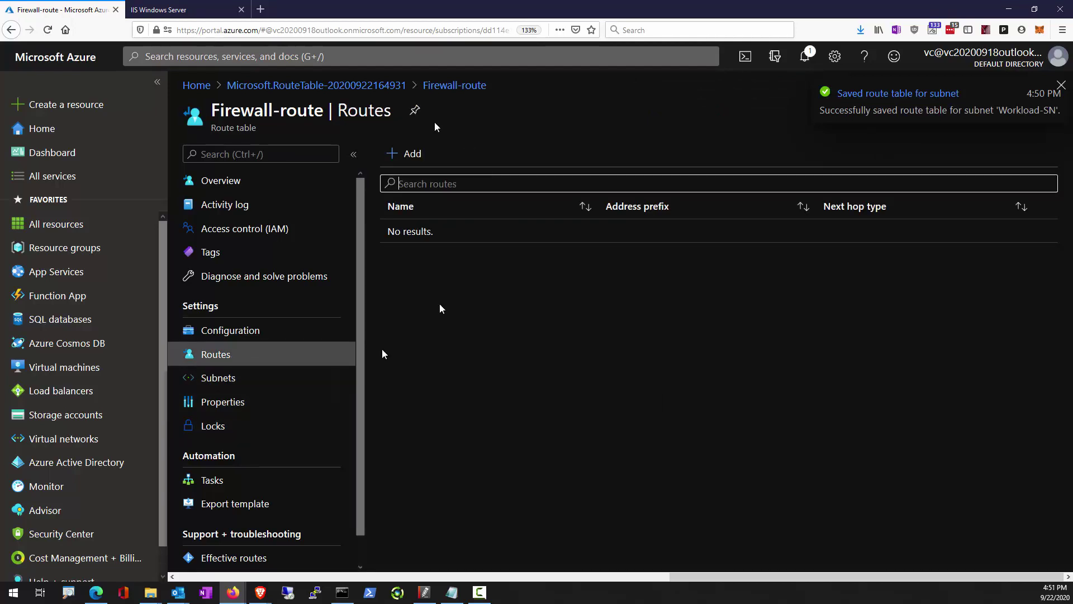
{"action": "left_click", "coordinate": [399, 156]}
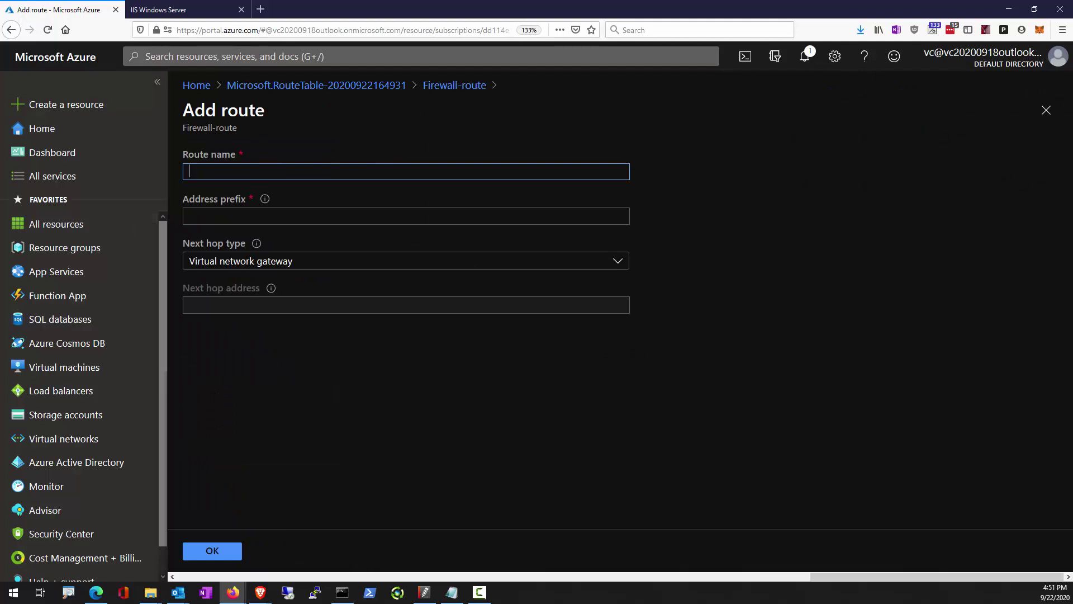
{"action": "key", "text": "alt+Tab"}
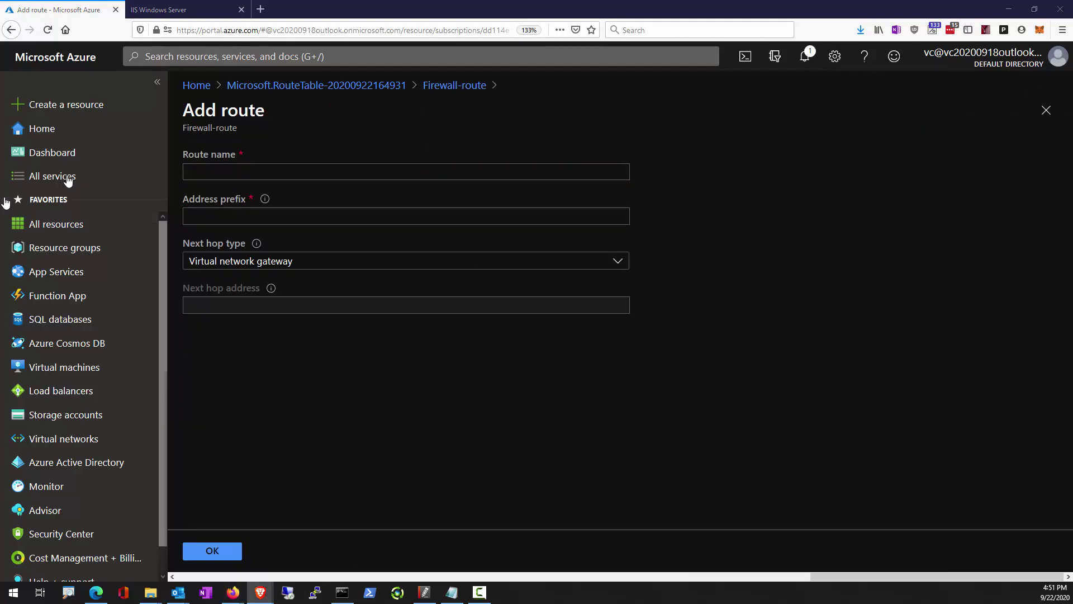
{"action": "left_click", "coordinate": [224, 179]}
{"action": "left_click", "coordinate": [224, 178]}
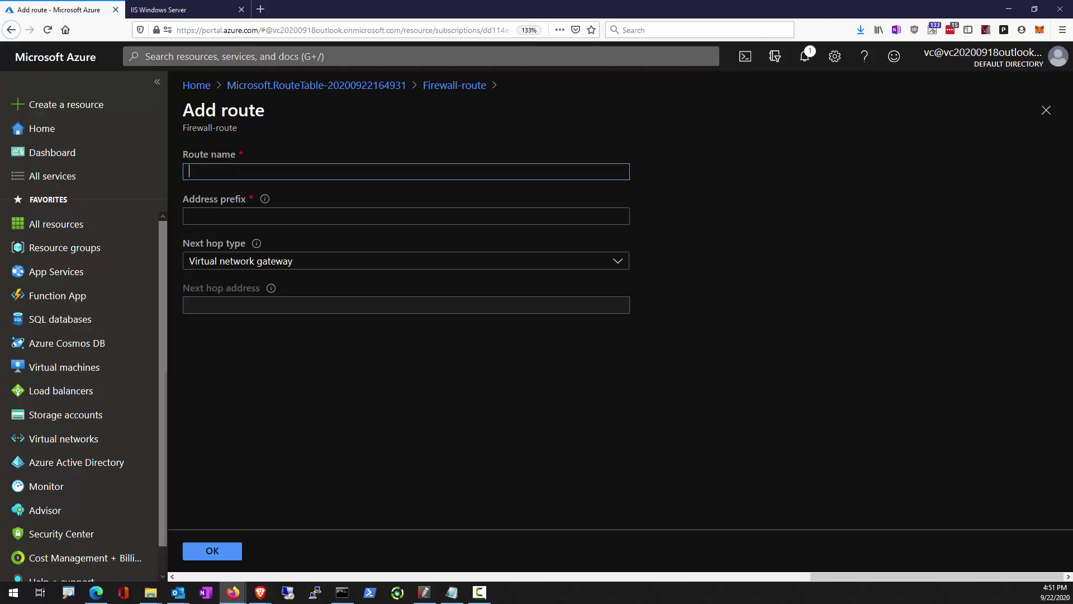
{"action": "type", "text": "FW-DG"}
{"action": "key", "text": "Tab"}
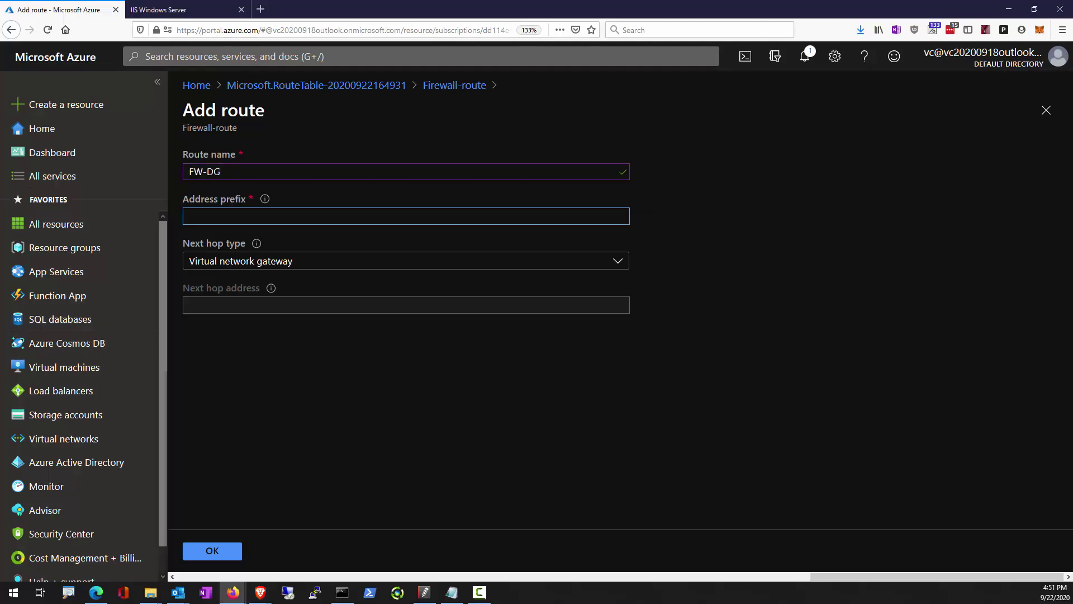
{"action": "key", "text": "alt+Tab"}
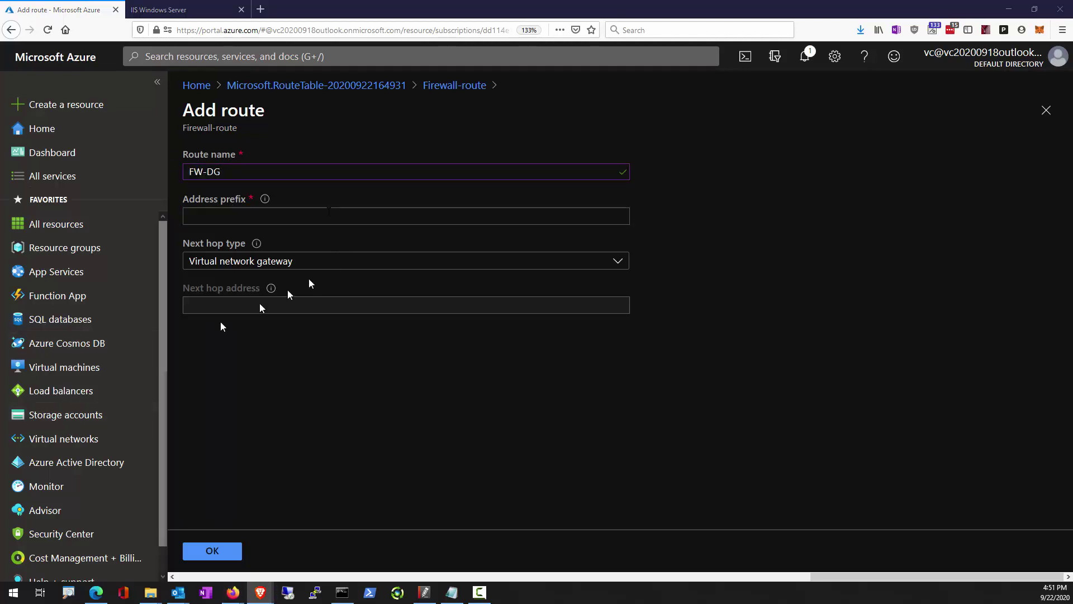
{"action": "left_click", "coordinate": [326, 217]}
{"action": "type", "text": "0.0.0.0/0"}
Set the route's next hop type to Virtual appliance with next hop address 10.0.1.4, and save the route
{"action": "left_click", "coordinate": [312, 262]}
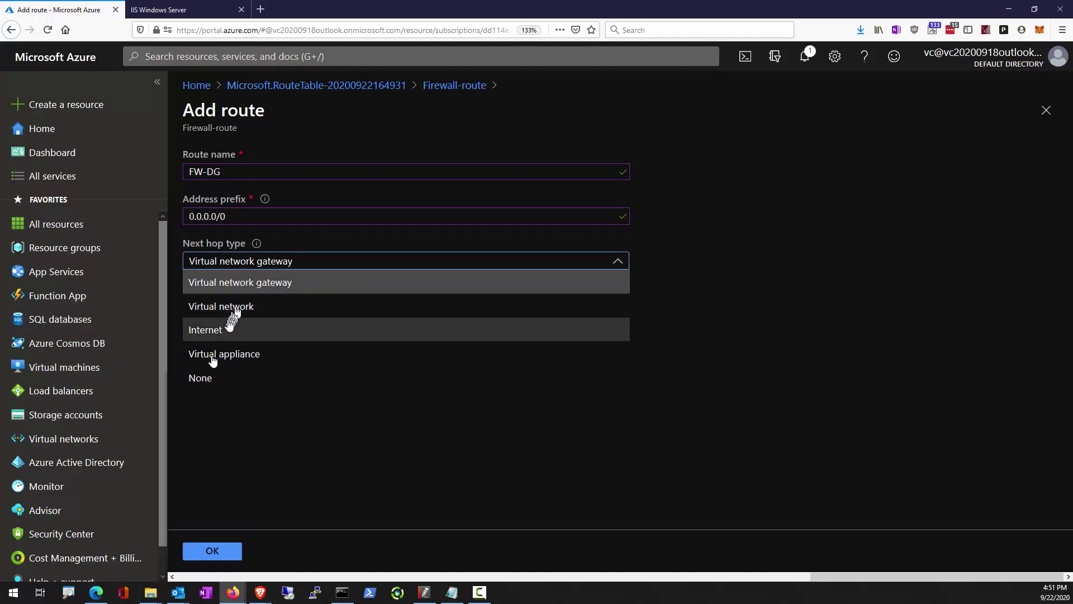
{"action": "left_click", "coordinate": [213, 358]}
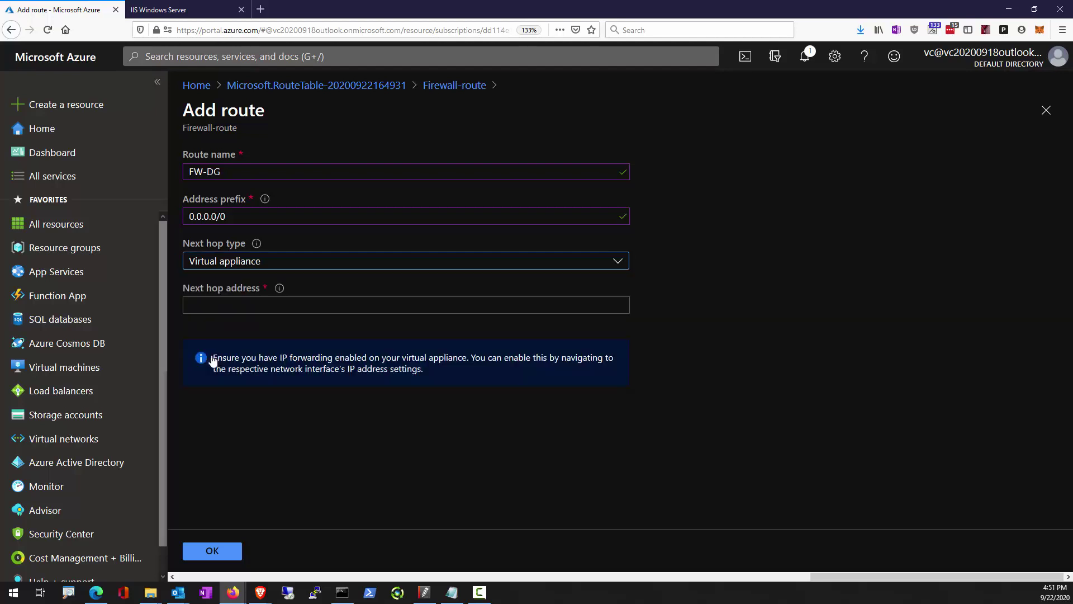
{"action": "left_click", "coordinate": [231, 205]}
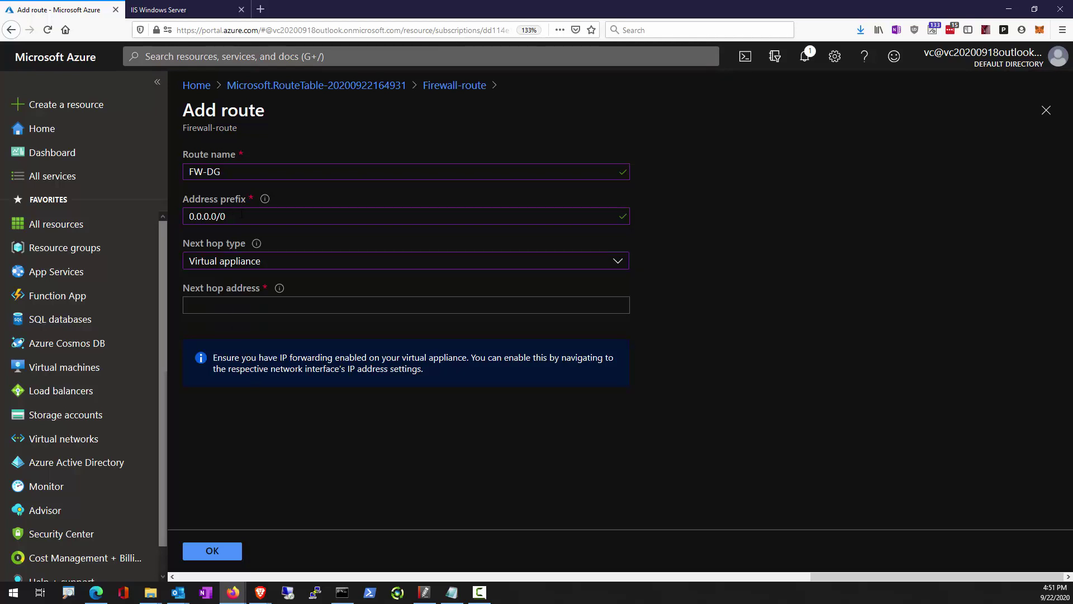
{"action": "left_click", "coordinate": [227, 310]}
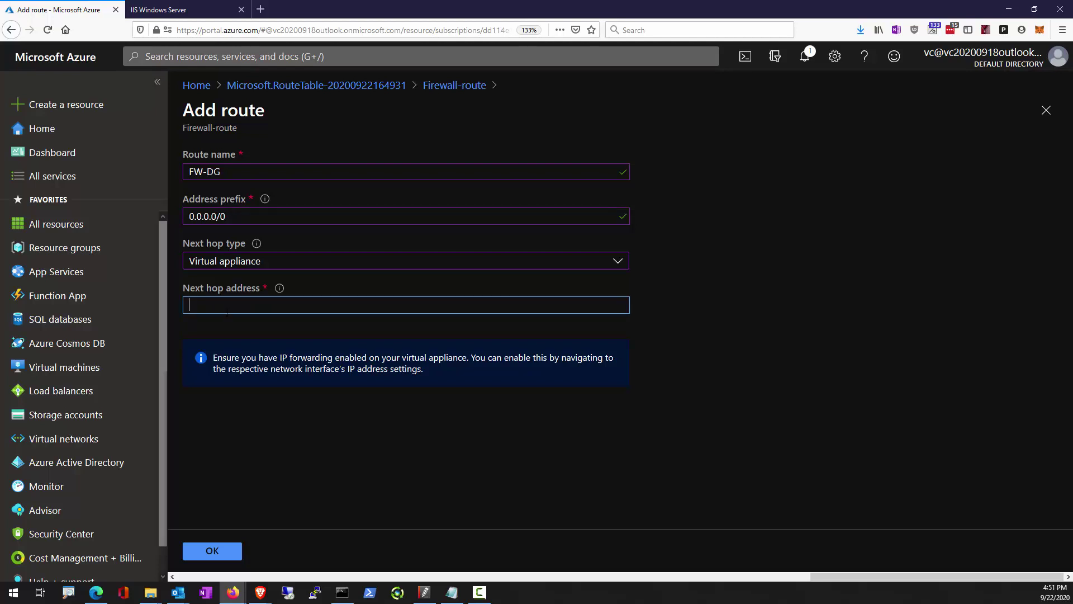
{"action": "type", "text": "0.0.0.0/0"}
{"action": "left_click_drag", "start_coordinate": [226, 306], "coordinate": [260, 313]}
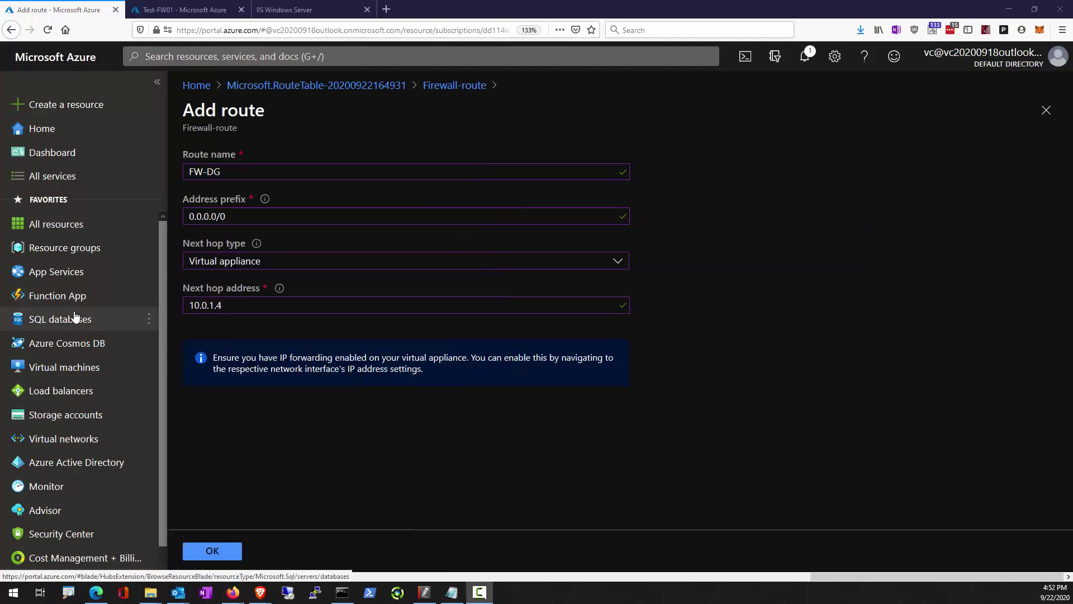
{"action": "mouse_move", "coordinate": [76, 324]}
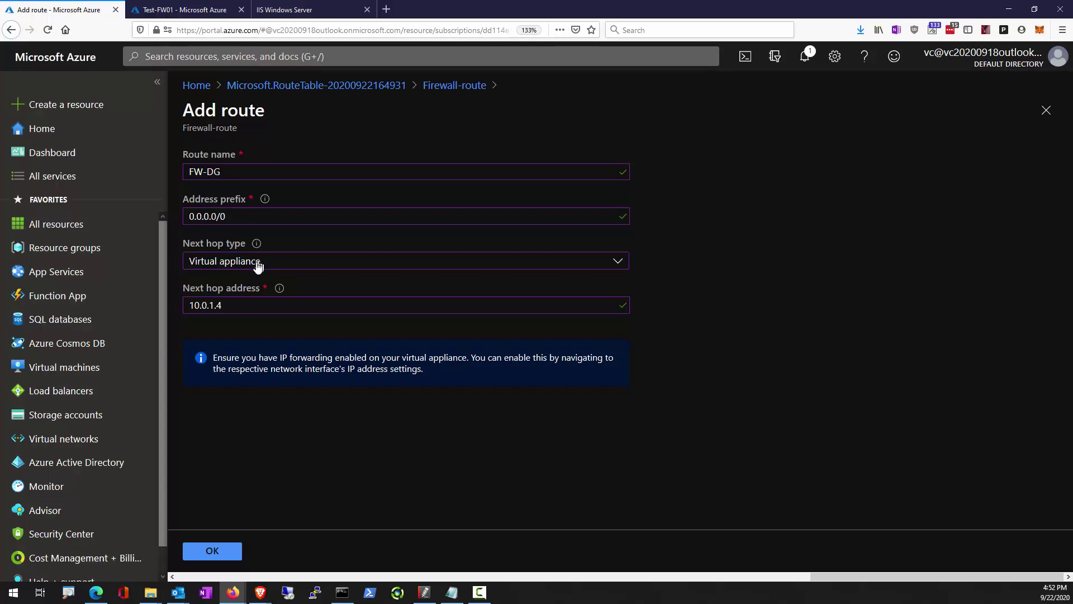
{"action": "left_click", "coordinate": [225, 559]}
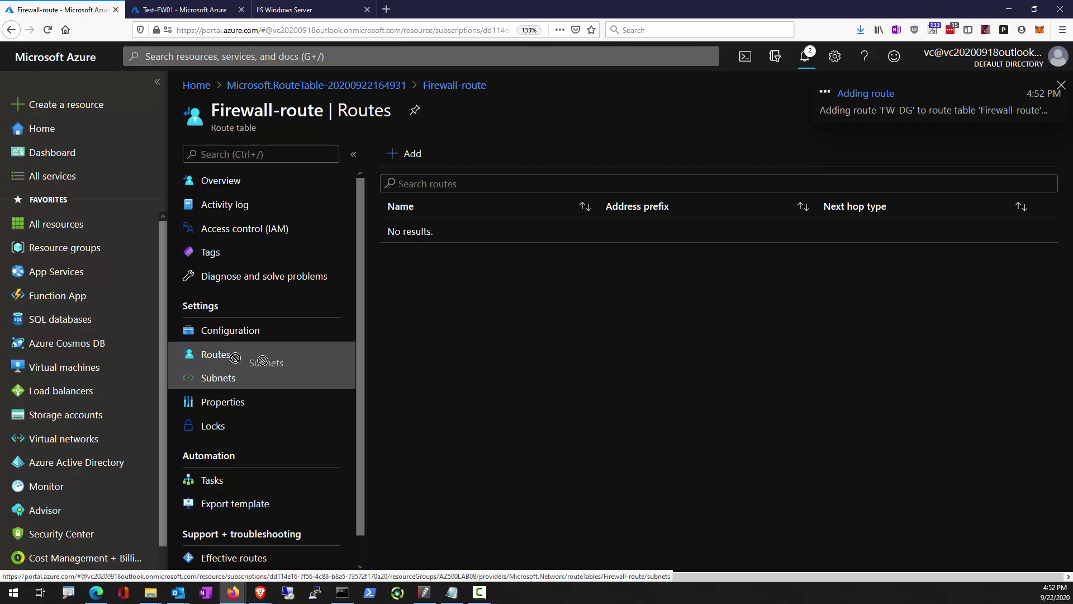
Check the subnets associated with Firewall-route, and start a new application rule collection in the rules of firewall Test-FW01
{"action": "left_click", "coordinate": [231, 385]}
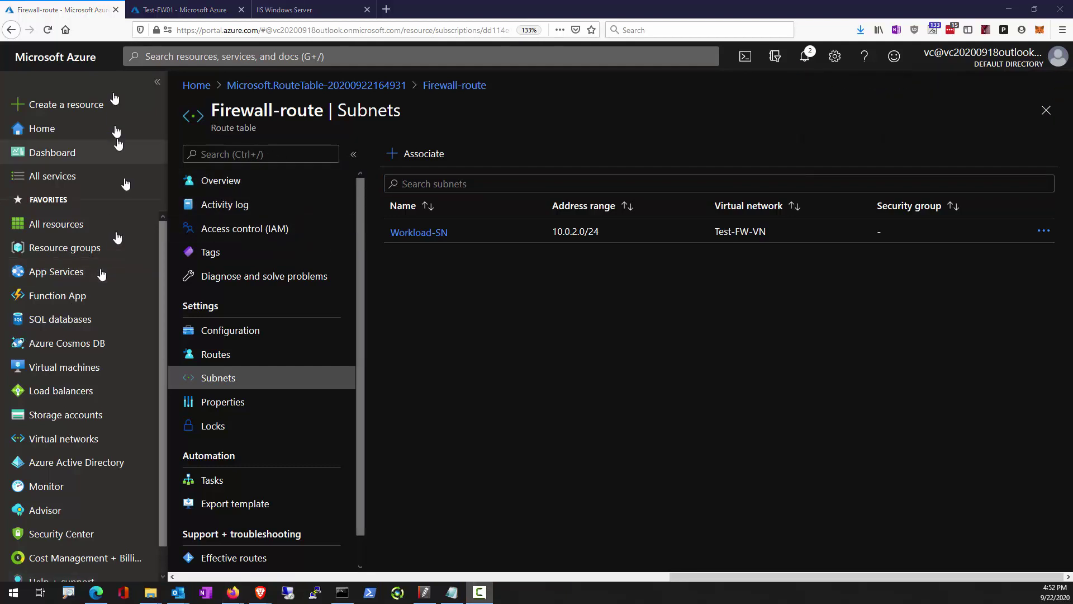
{"action": "left_click", "coordinate": [161, 19]}
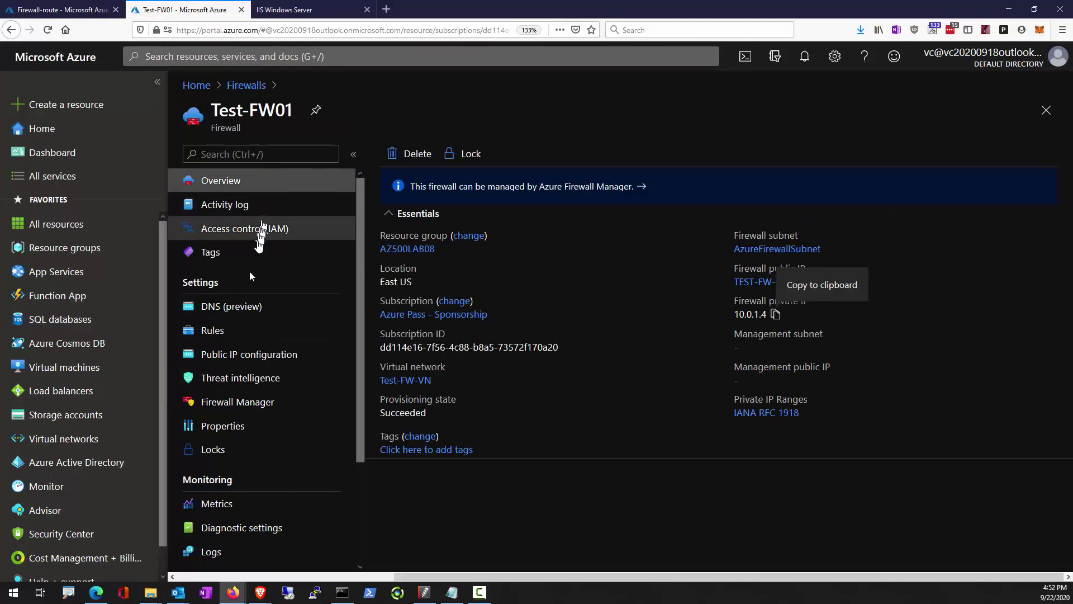
{"action": "left_click", "coordinate": [246, 343]}
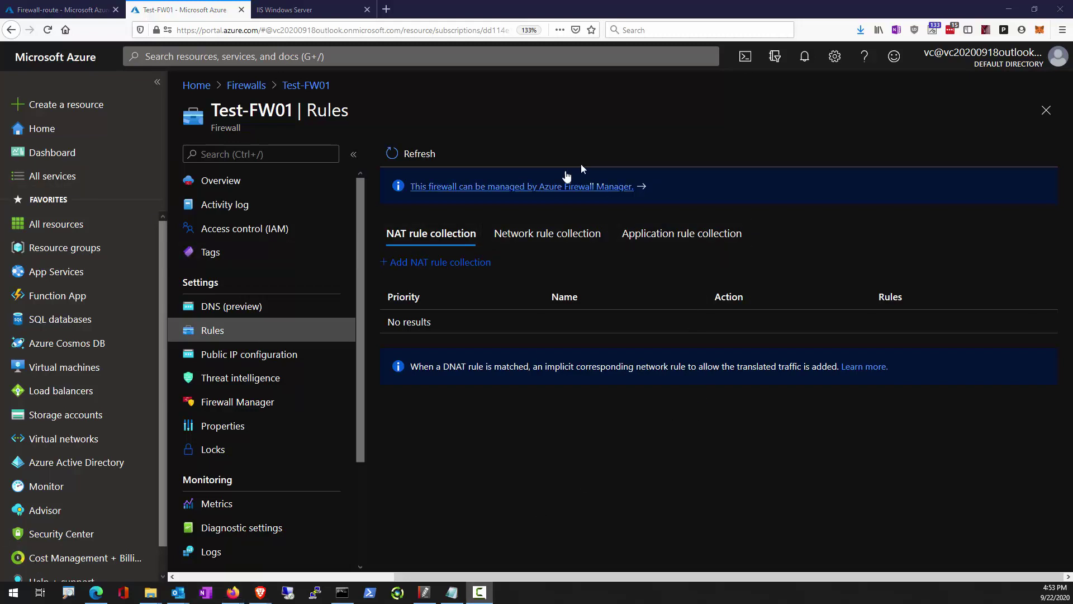
{"action": "left_click", "coordinate": [682, 238]}
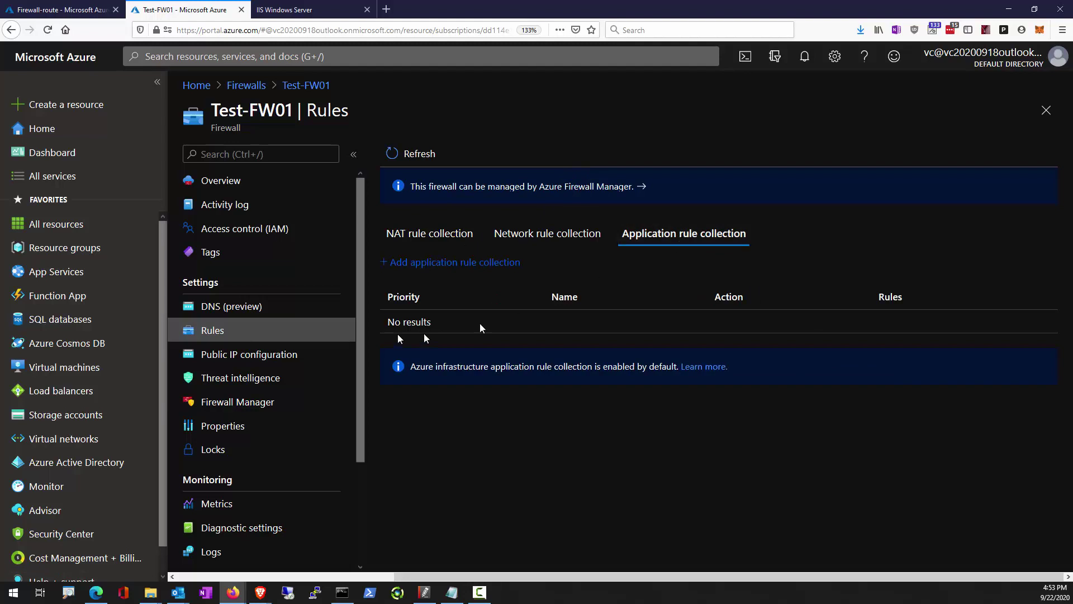
{"action": "triple_click", "coordinate": [412, 267]}
{"action": "left_click", "coordinate": [414, 268]}
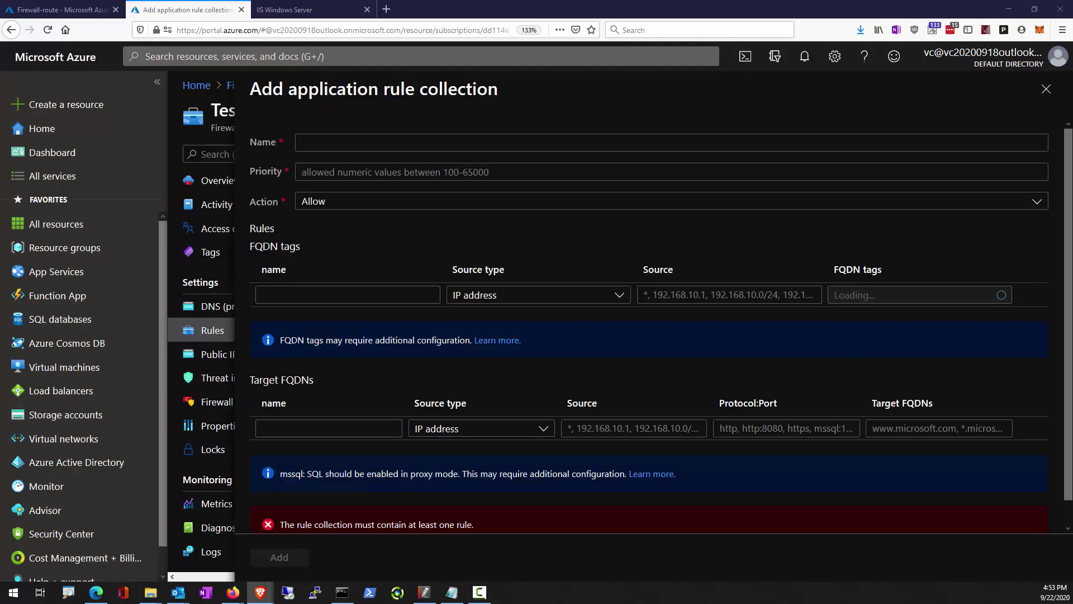
Name the application rule collection App-Coll01 and set its priority to 200
{"action": "left_click", "coordinate": [330, 143]}
{"action": "type", "text": "App-Coll01"}
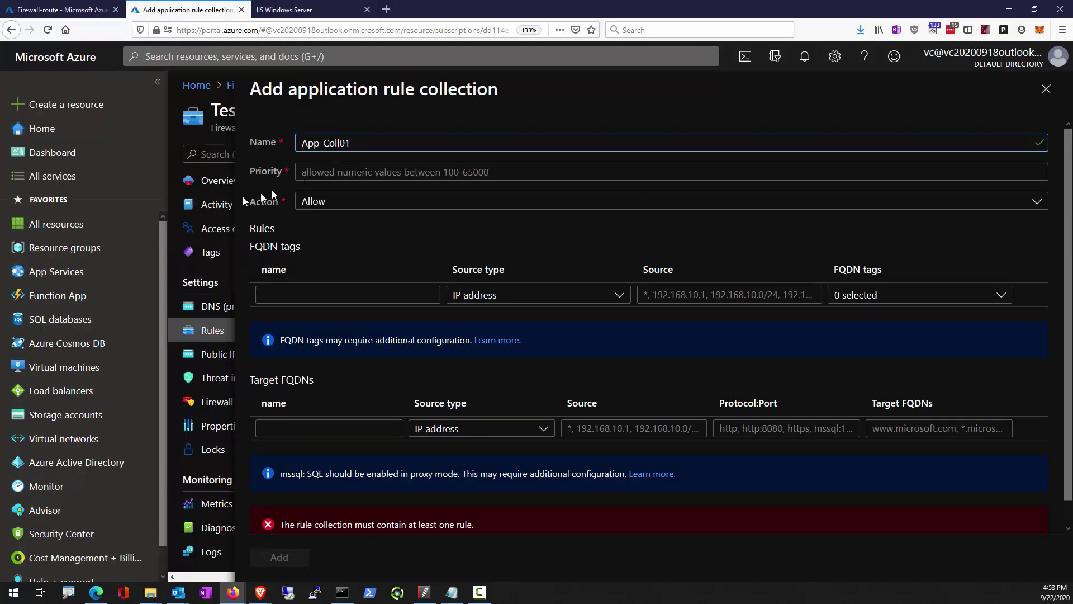
{"action": "key", "text": "Tab"}
{"action": "type", "text": "200"}
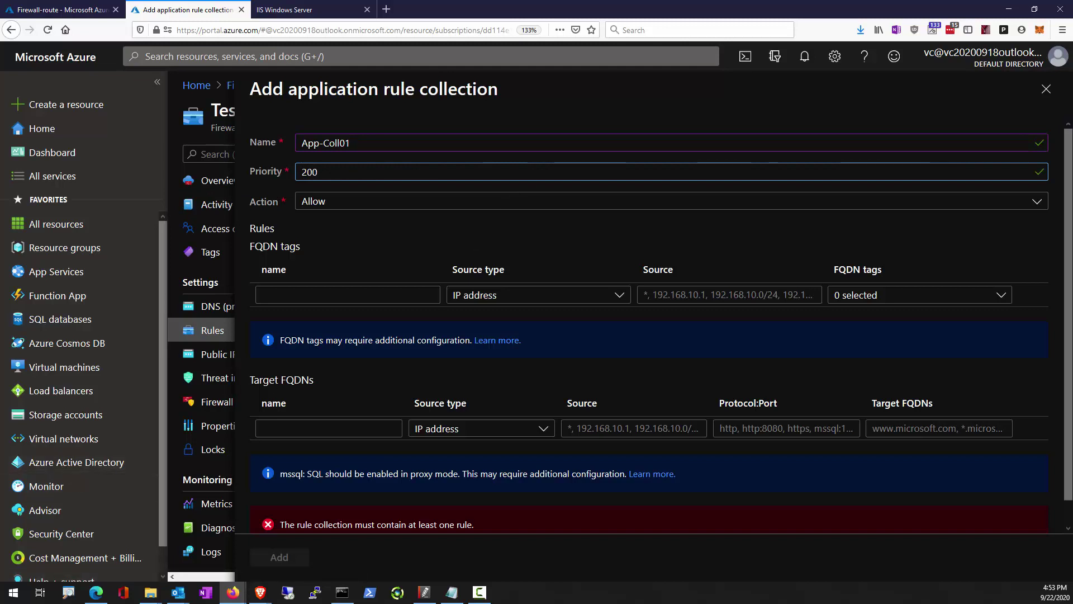
{"action": "left_click", "coordinate": [260, 592]}
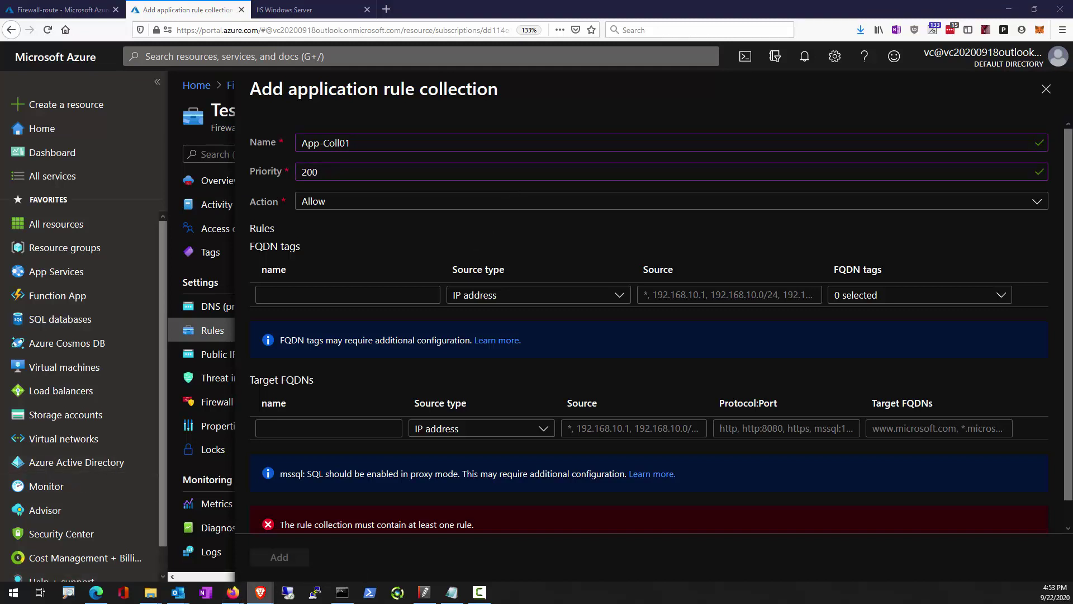
{"action": "left_click", "coordinate": [299, 296]}
{"action": "type", "text": "AllowGH"}
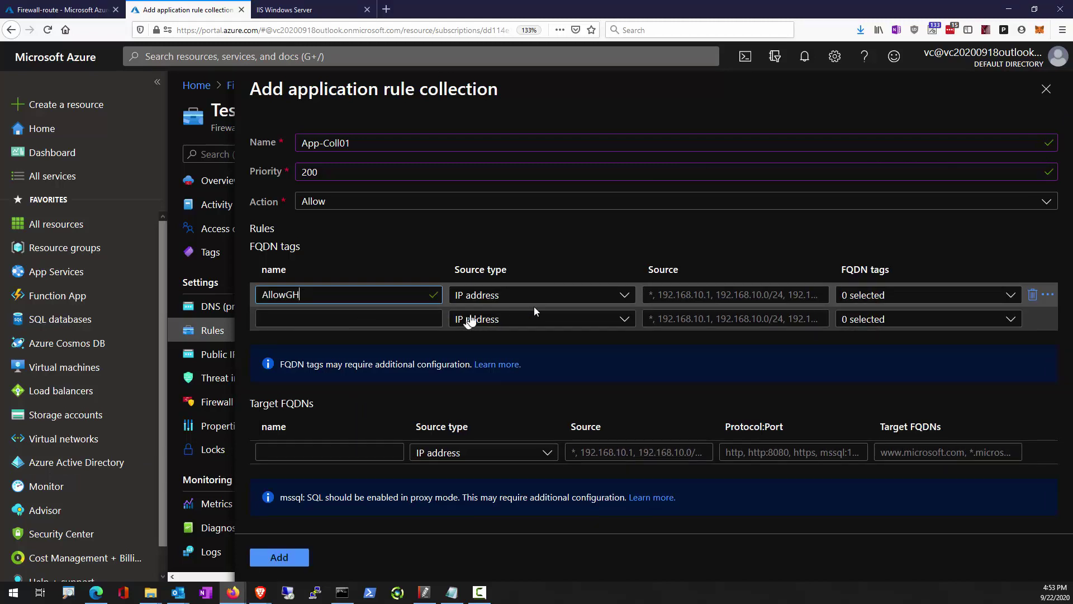
{"action": "left_click", "coordinate": [726, 301]}
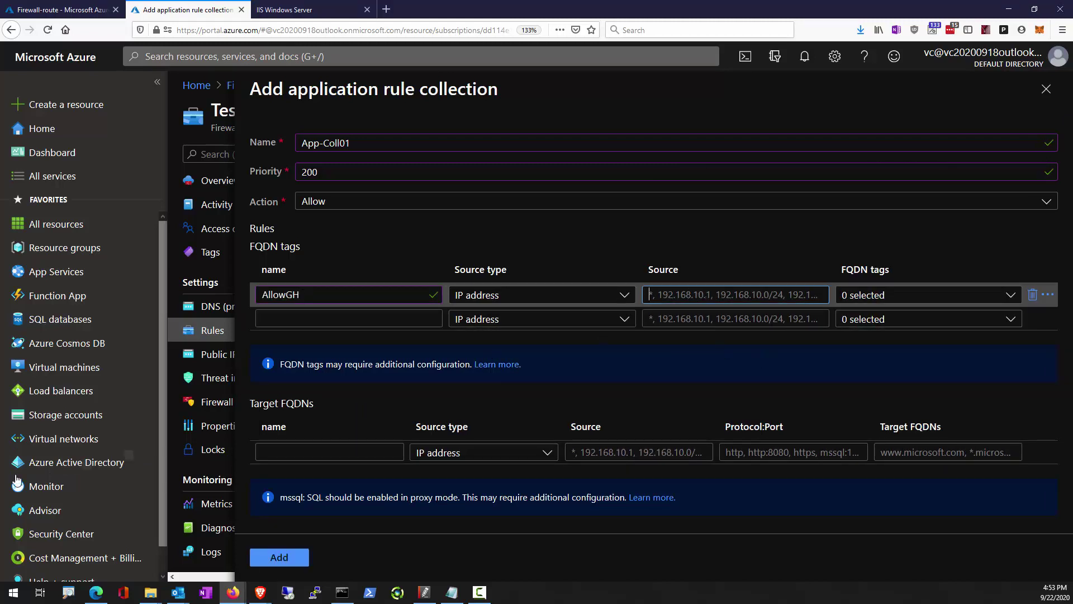
{"action": "key", "text": "alt+Tab"}
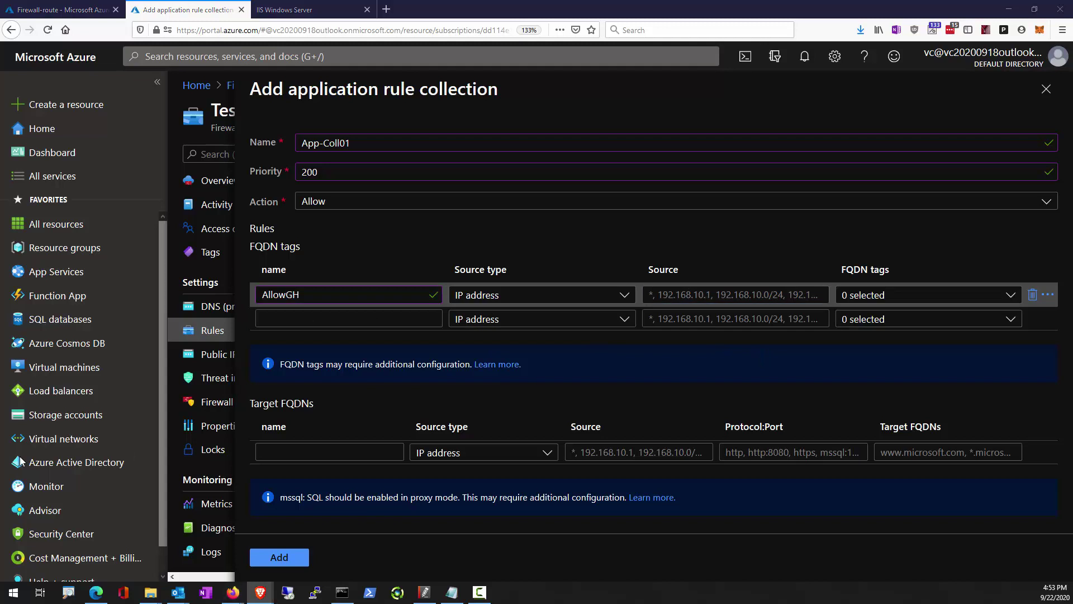
{"action": "left_click", "coordinate": [727, 296]}
{"action": "type", "text": "10.0.2.0/24"}
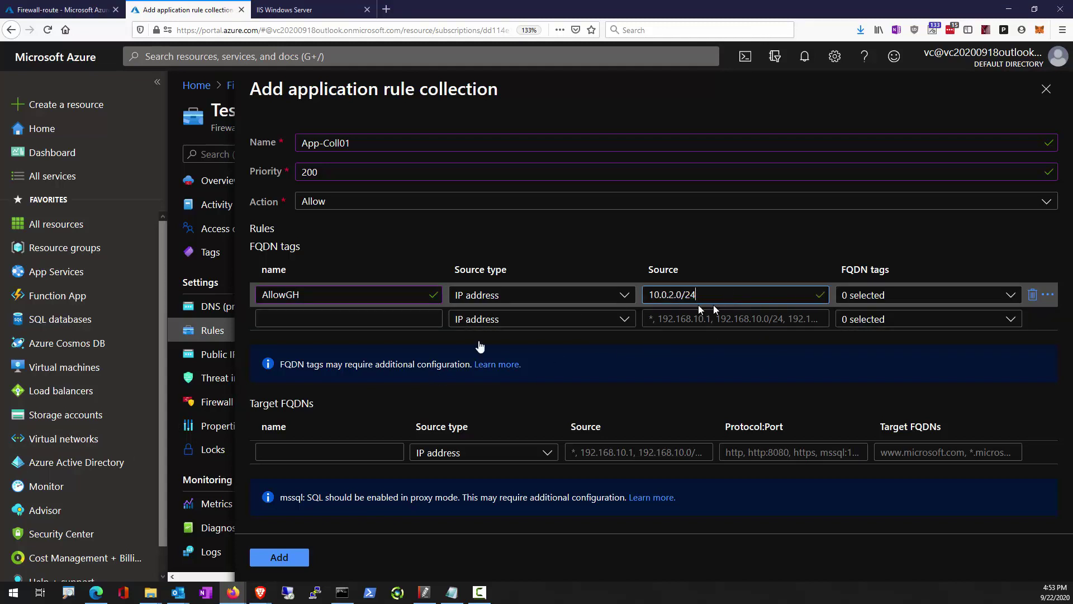
{"action": "key", "text": "alt+Tab"}
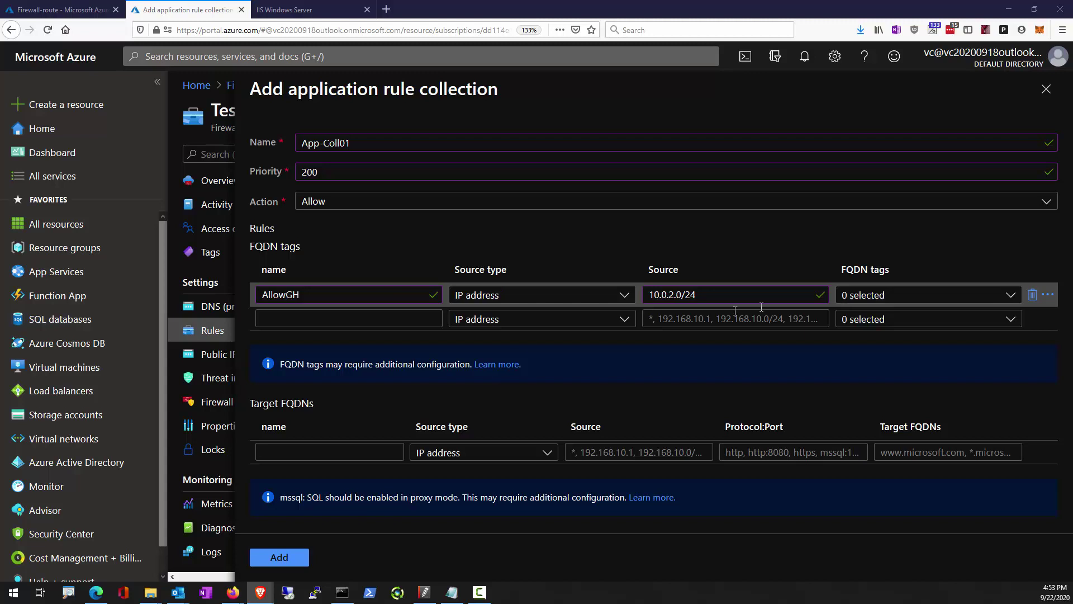
{"action": "left_click", "coordinate": [1033, 294]}
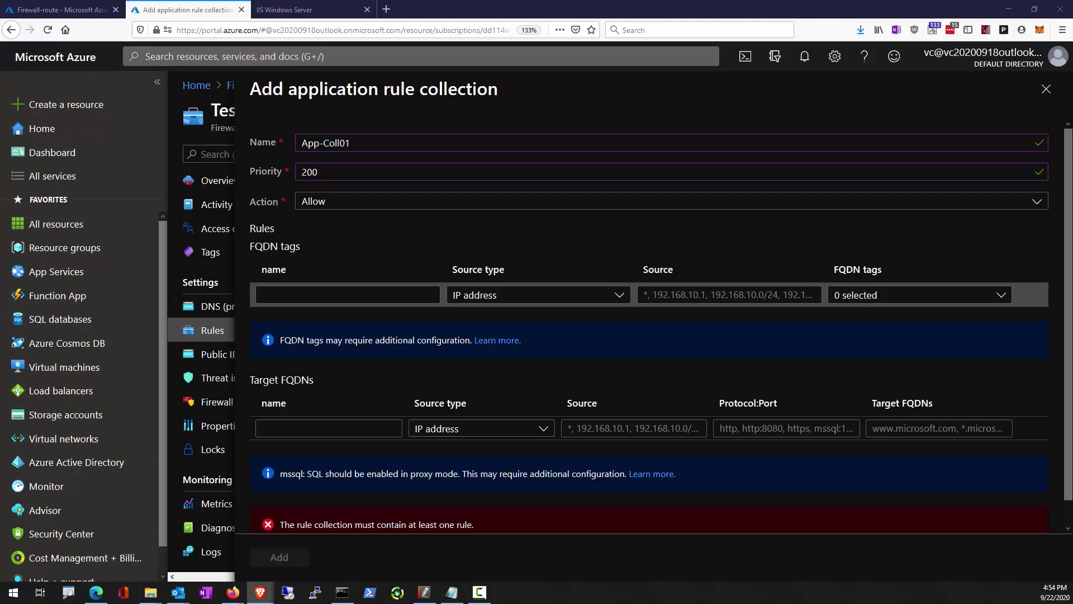
Add a target FQDN rule named AllowGH with source IP address range 10.0.2.0/24
{"action": "left_click", "coordinate": [314, 428]}
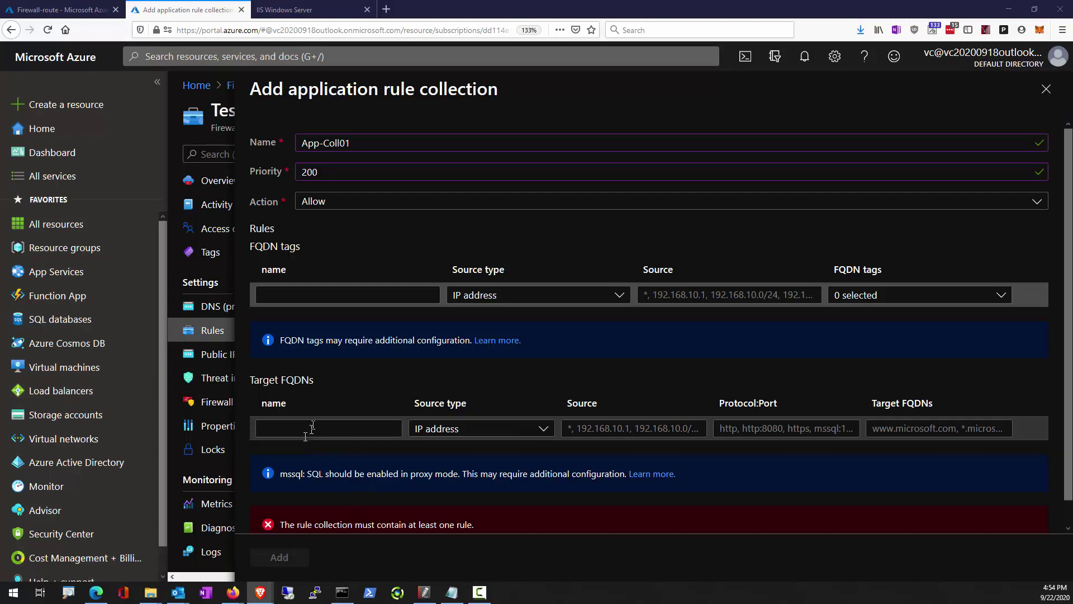
{"action": "type", "text": "AllowGH"}
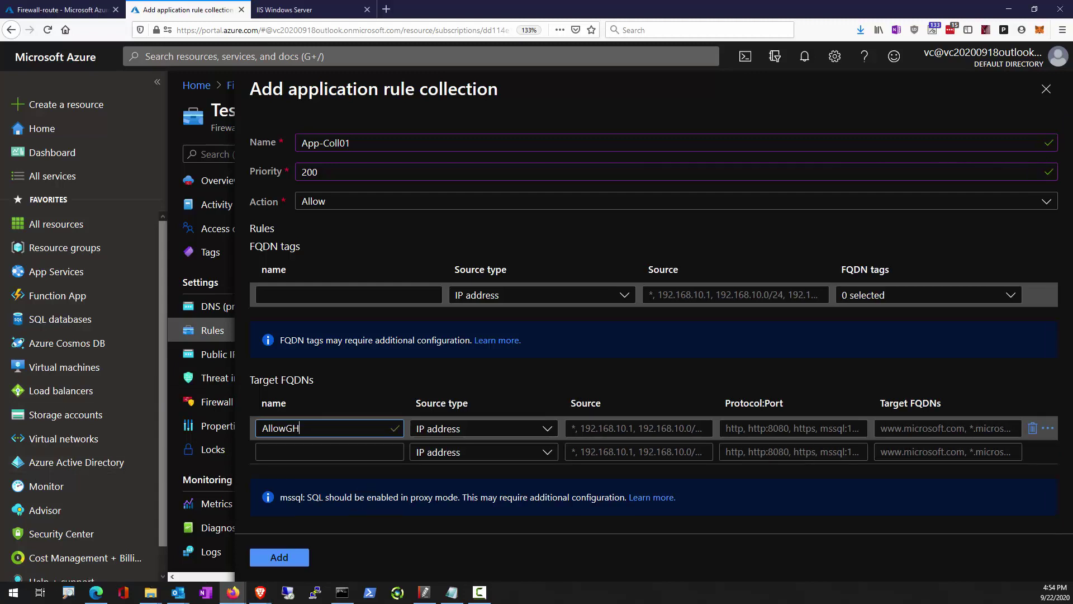
{"action": "left_click", "coordinate": [260, 592]}
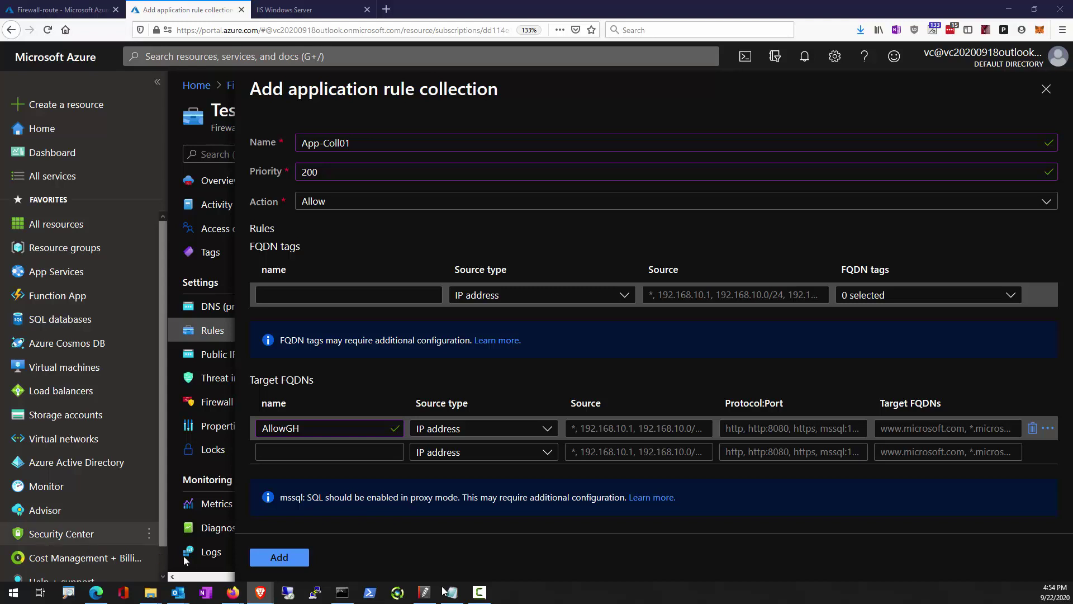
{"action": "left_click", "coordinate": [605, 428]}
{"action": "type", "text": "10.0.2.0/24"}
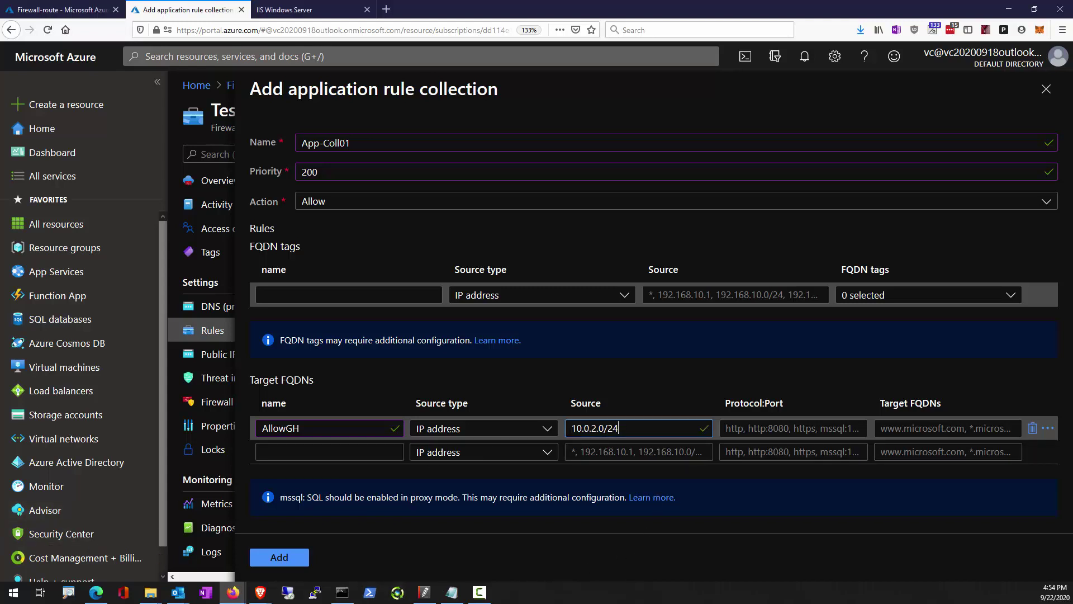
{"action": "key", "text": "alt+Tab"}
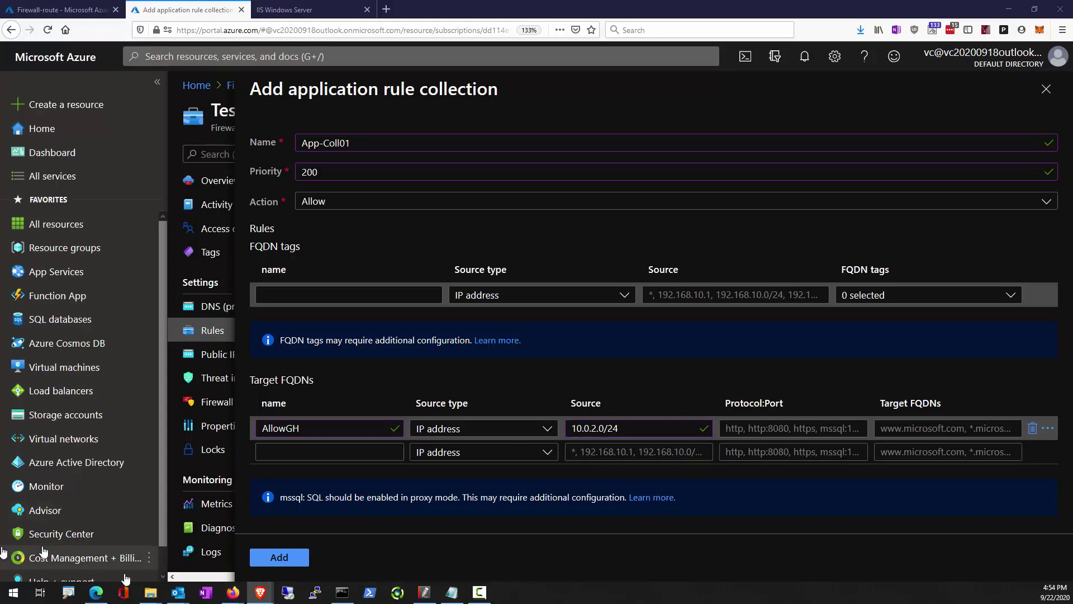
{"action": "left_click", "coordinate": [754, 428]}
{"action": "type", "text": "http:80, https:443"}
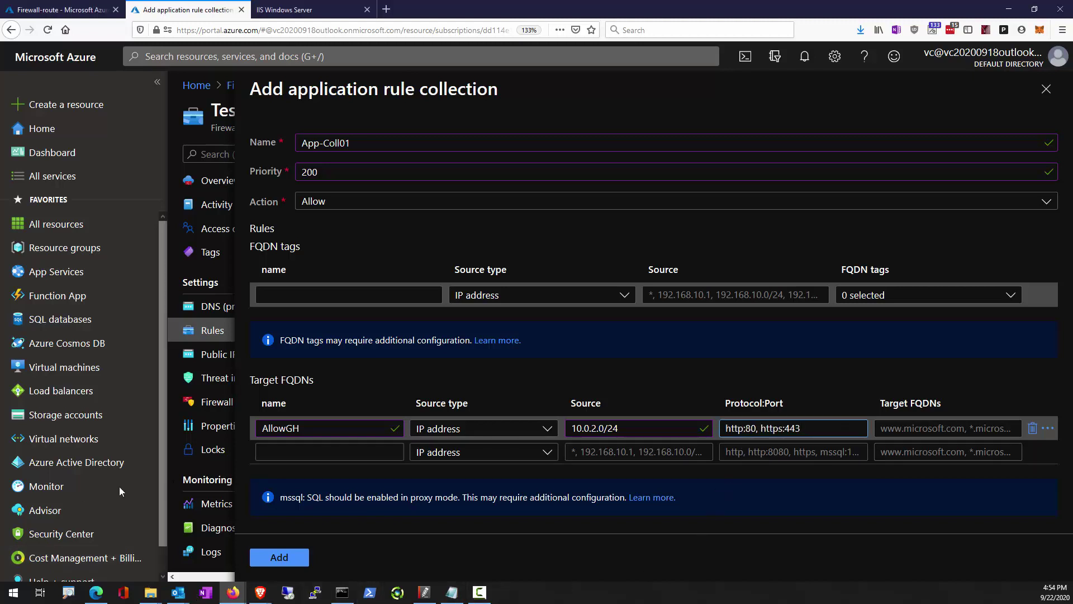
{"action": "key", "text": "alt+Tab"}
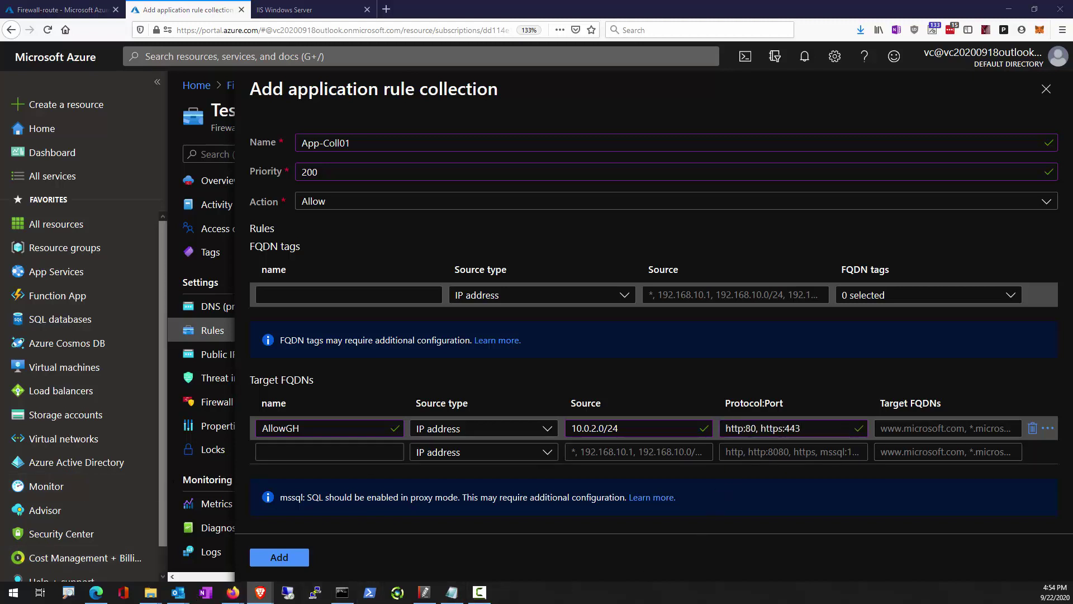
{"action": "key", "text": "alt+Tab"}
{"action": "key", "text": "Tab"}
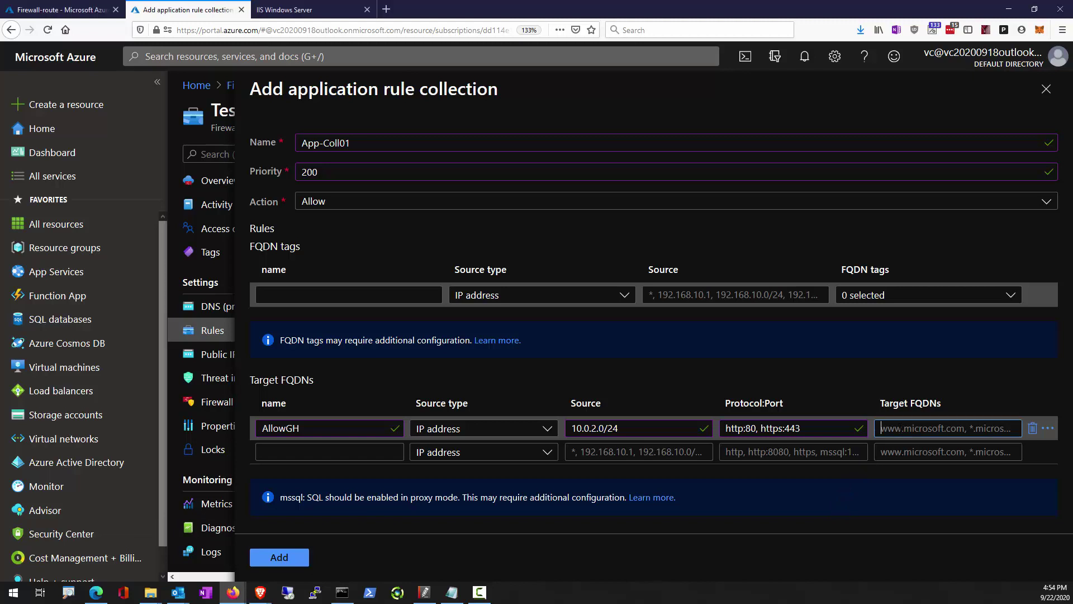
{"action": "type", "text": "www.bing.com"}
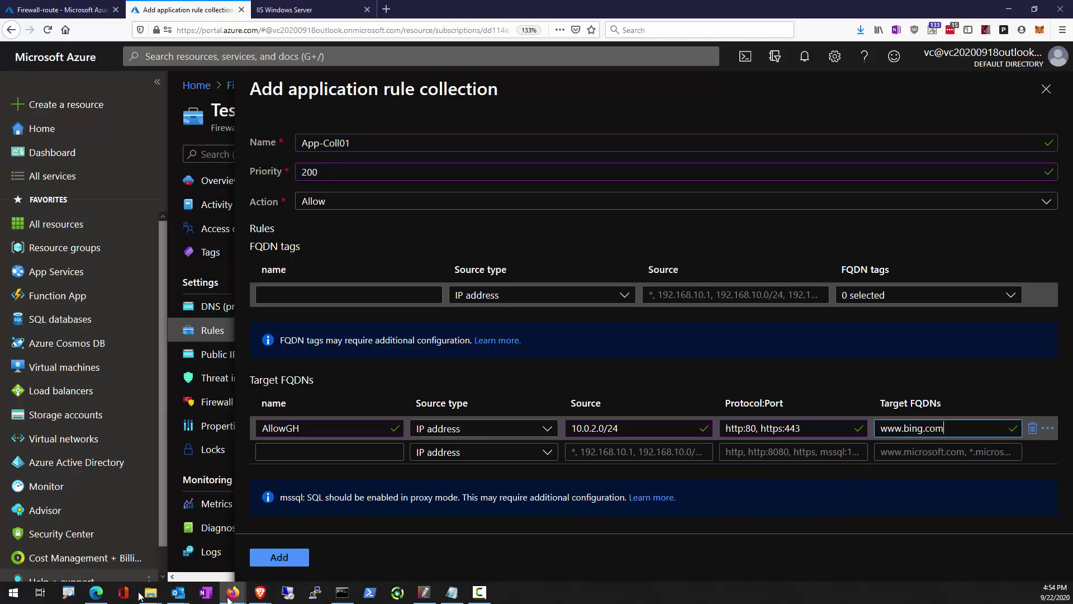
{"action": "left_click", "coordinate": [265, 566]}
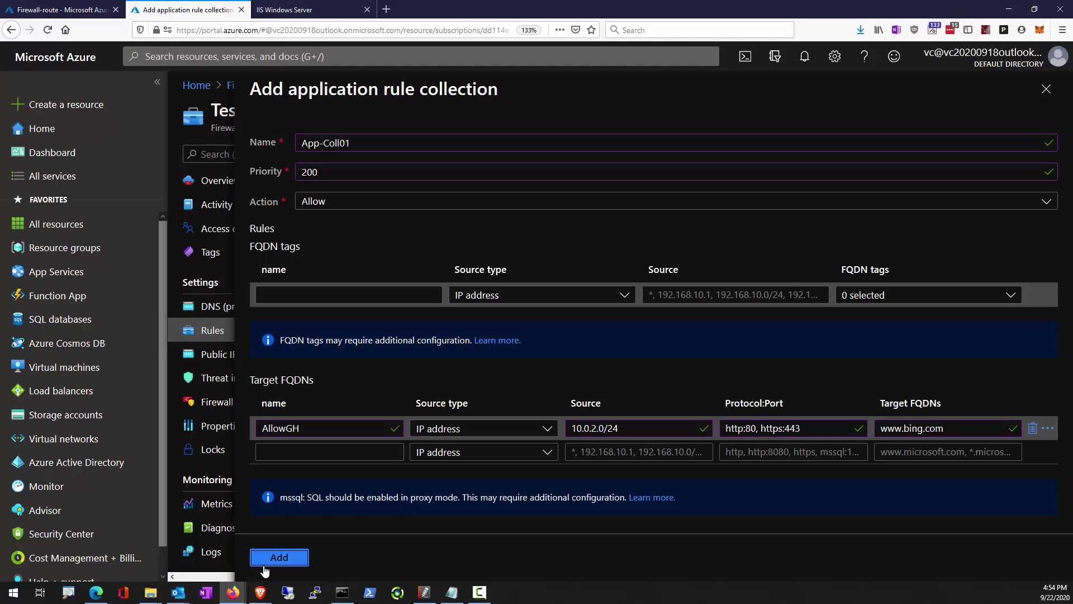
{"action": "left_click", "coordinate": [265, 566]}
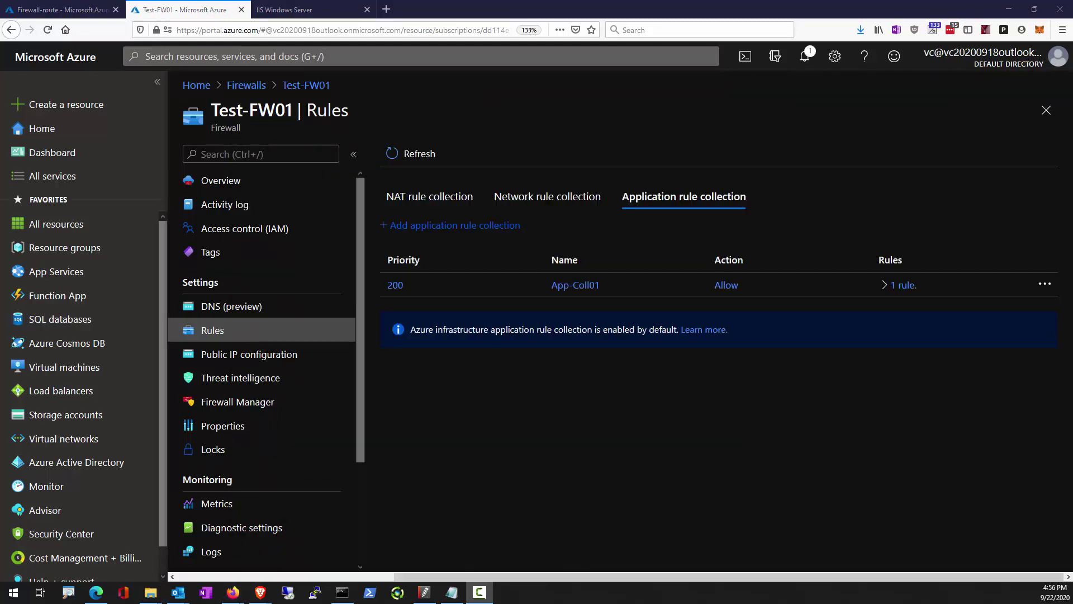
Start another application rule collection on Test-FW01 and examine the FQDN tags available for its rules
{"action": "left_click", "coordinate": [414, 234]}
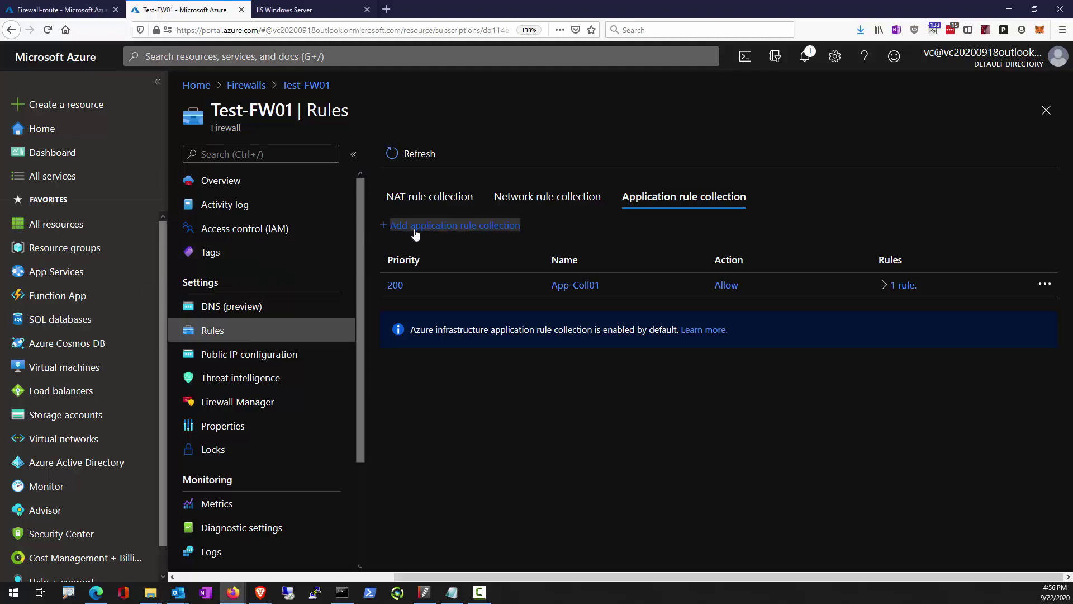
{"action": "left_click", "coordinate": [415, 231]}
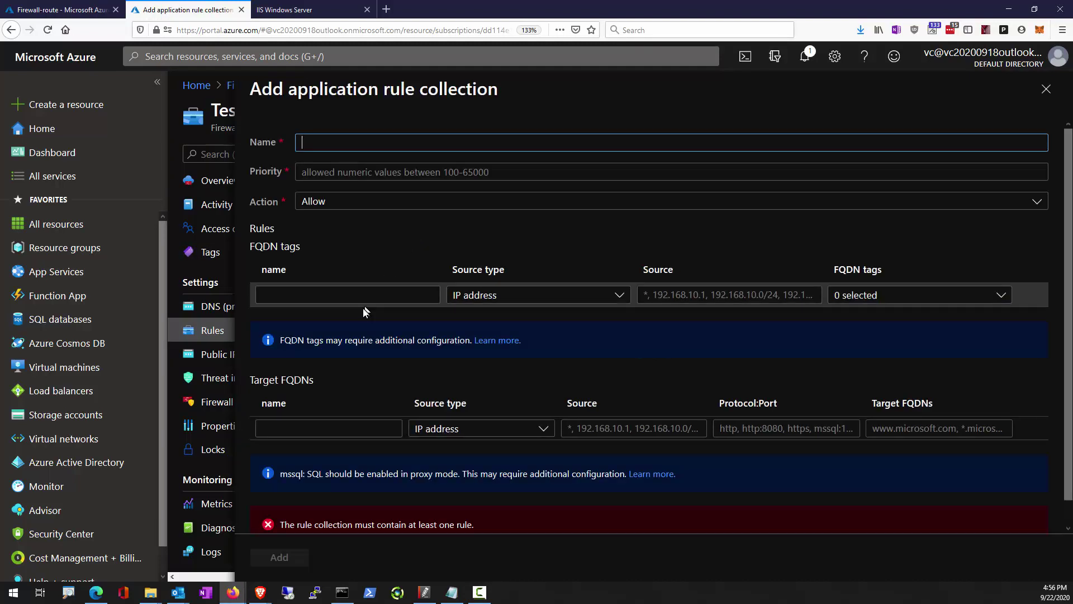
{"action": "left_click_drag", "start_coordinate": [215, 363], "coordinate": [994, 364]}
{"action": "mouse_move", "coordinate": [825, 257]}
{"action": "left_mouse_down"}
{"action": "mouse_move", "coordinate": [878, 300]}
{"action": "mouse_move", "coordinate": [901, 303]}
{"action": "mouse_move", "coordinate": [901, 289]}
{"action": "left_mouse_up"}
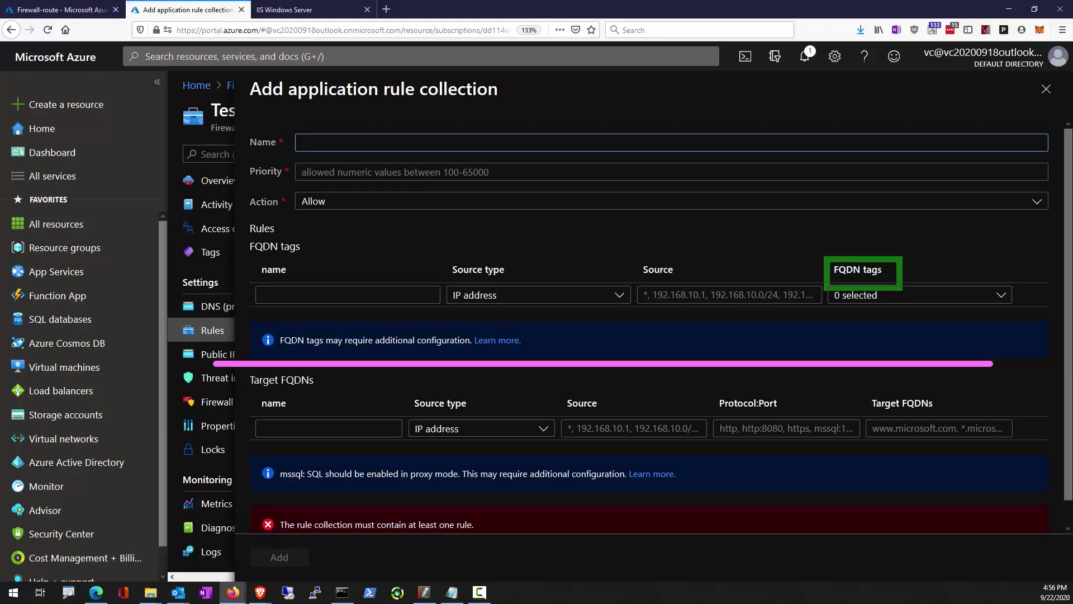
{"action": "left_click", "coordinate": [983, 301]}
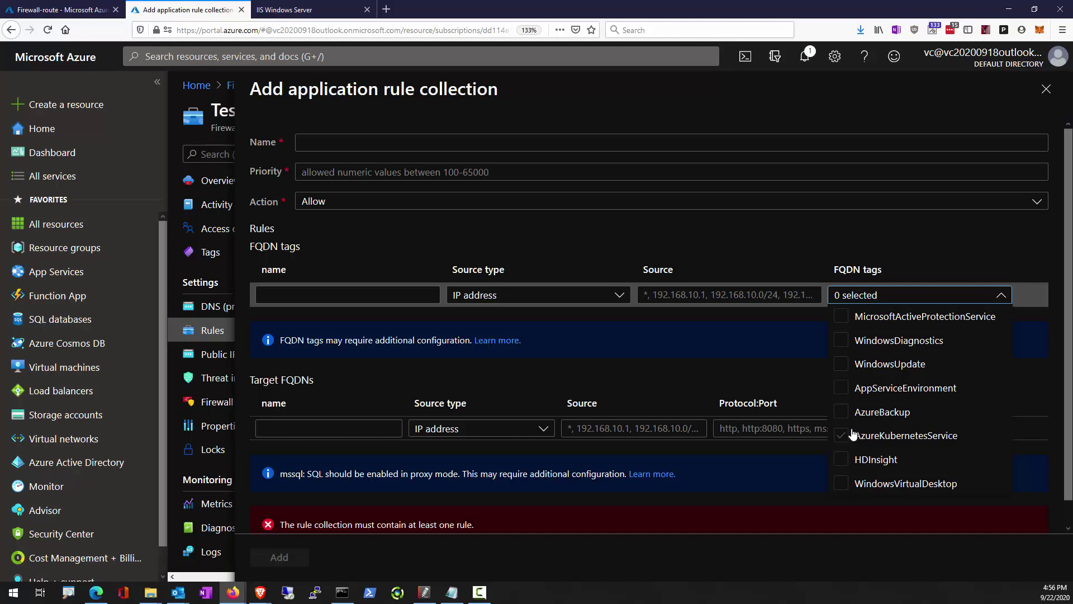
Fill in an FQDN tag rule named Backup with source * and the tags AzureBackup and WindowsUpdate
{"action": "left_click", "coordinate": [307, 295]}
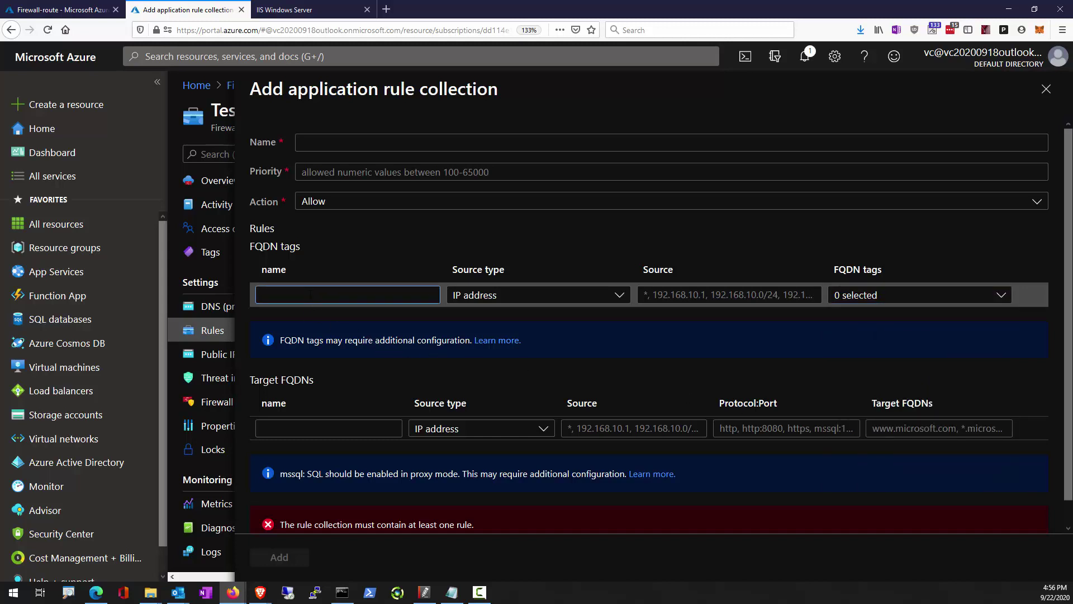
{"action": "type", "text": "Backup"}
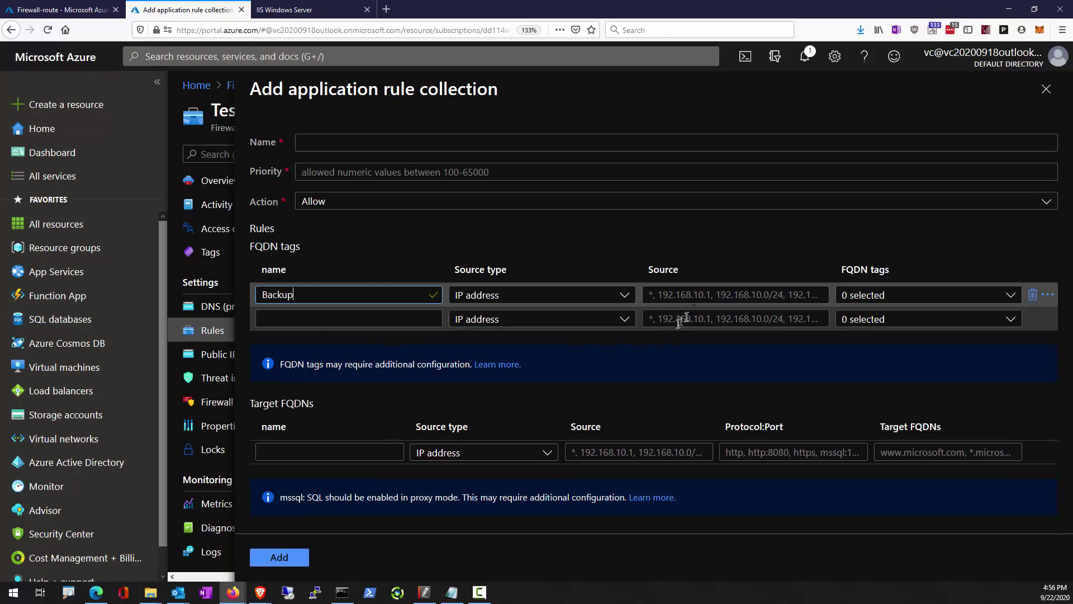
{"action": "left_click", "coordinate": [693, 296]}
{"action": "type", "text": "*"}
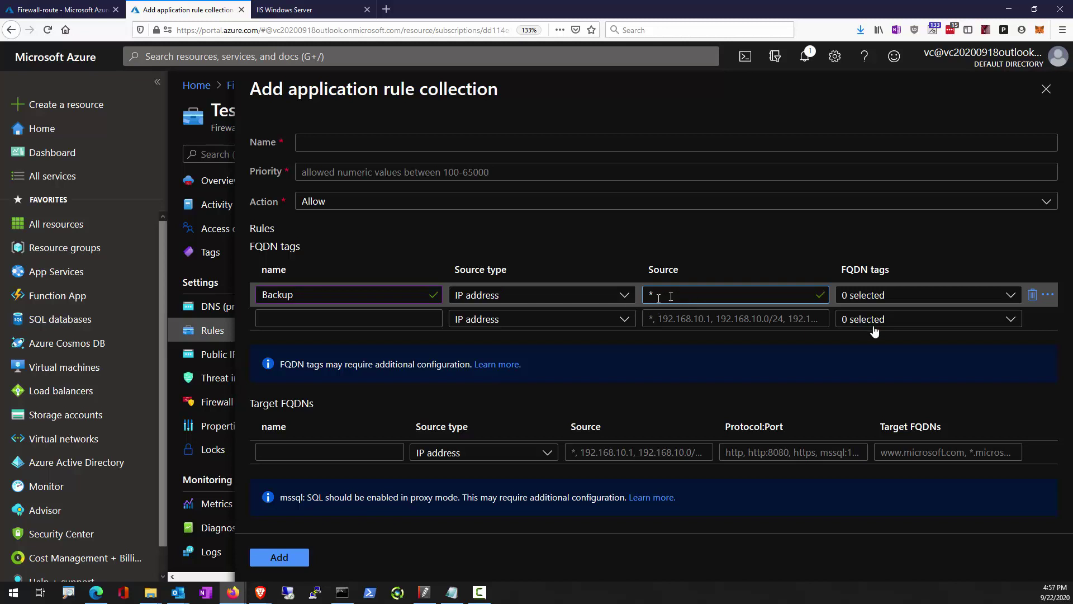
{"action": "left_click", "coordinate": [884, 296]}
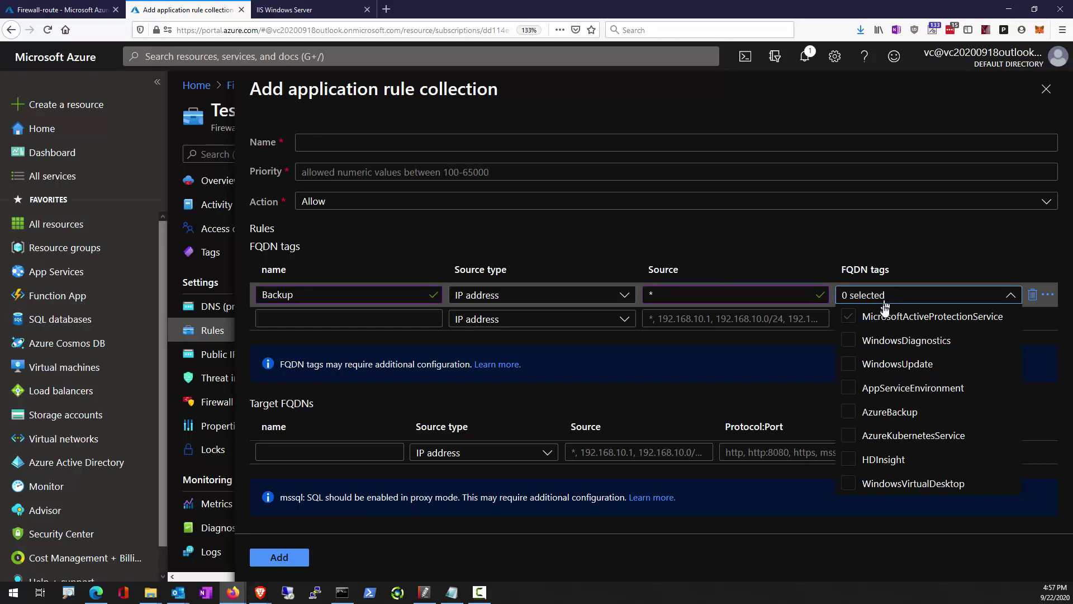
{"action": "left_click", "coordinate": [851, 412]}
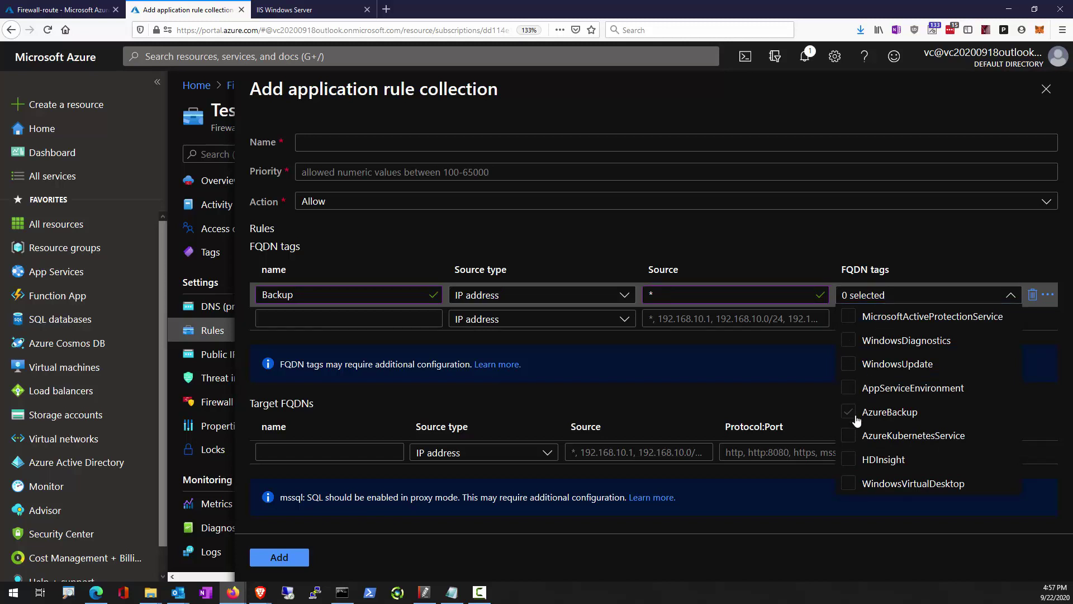
{"action": "left_click", "coordinate": [848, 364]}
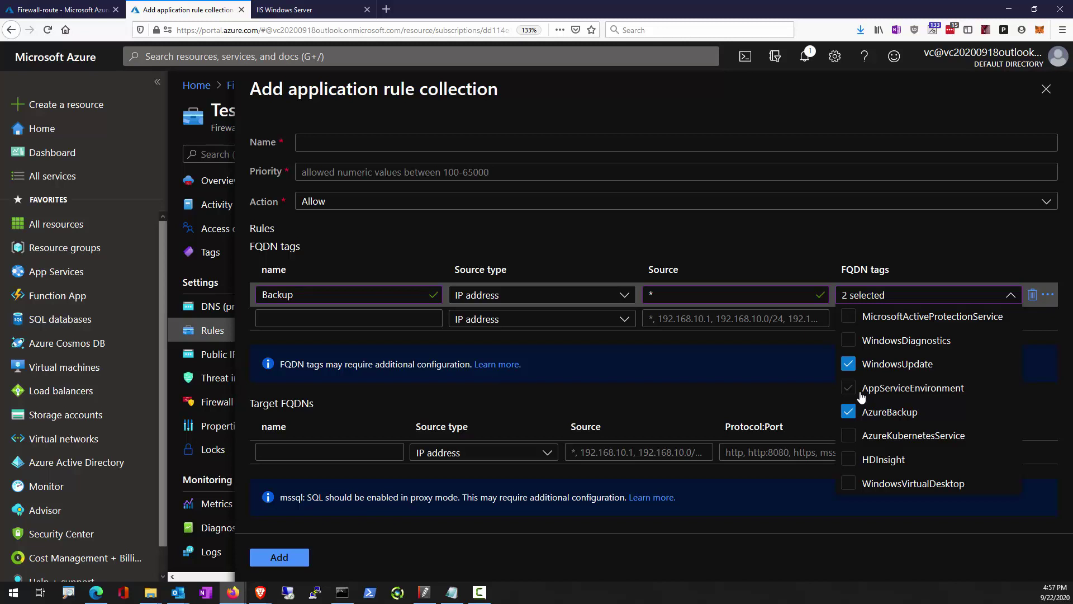
Add another FQDN tag to the Backup rule, and discard the unfinished application rule collection on Test-FW01
{"action": "left_click", "coordinate": [849, 342]}
{"action": "left_click", "coordinate": [848, 388]}
{"action": "left_click", "coordinate": [696, 246]}
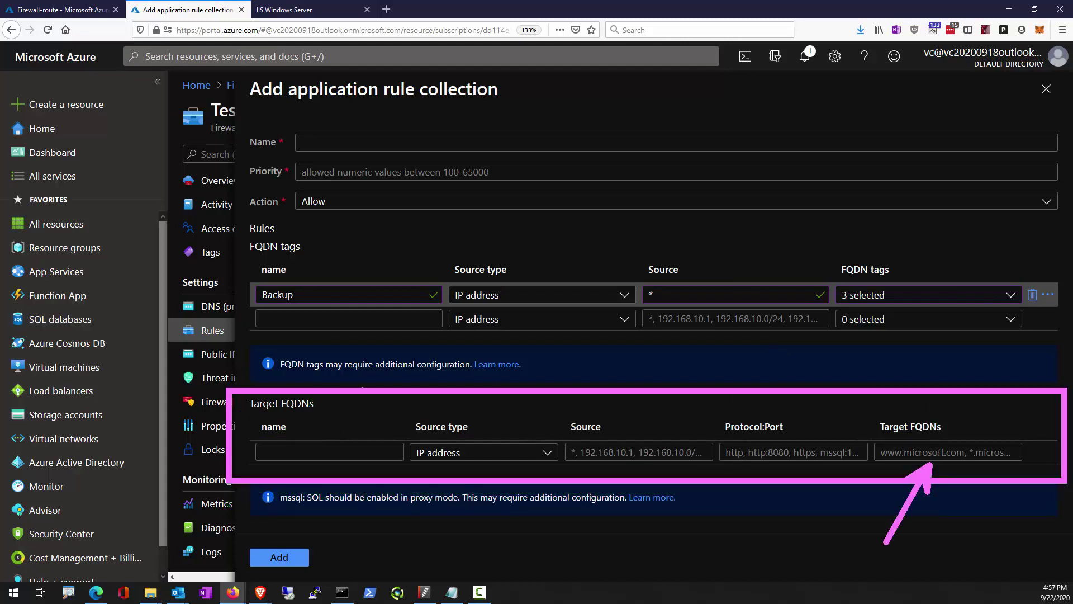
{"action": "left_click_drag", "start_coordinate": [311, 384], "coordinate": [292, 380]}
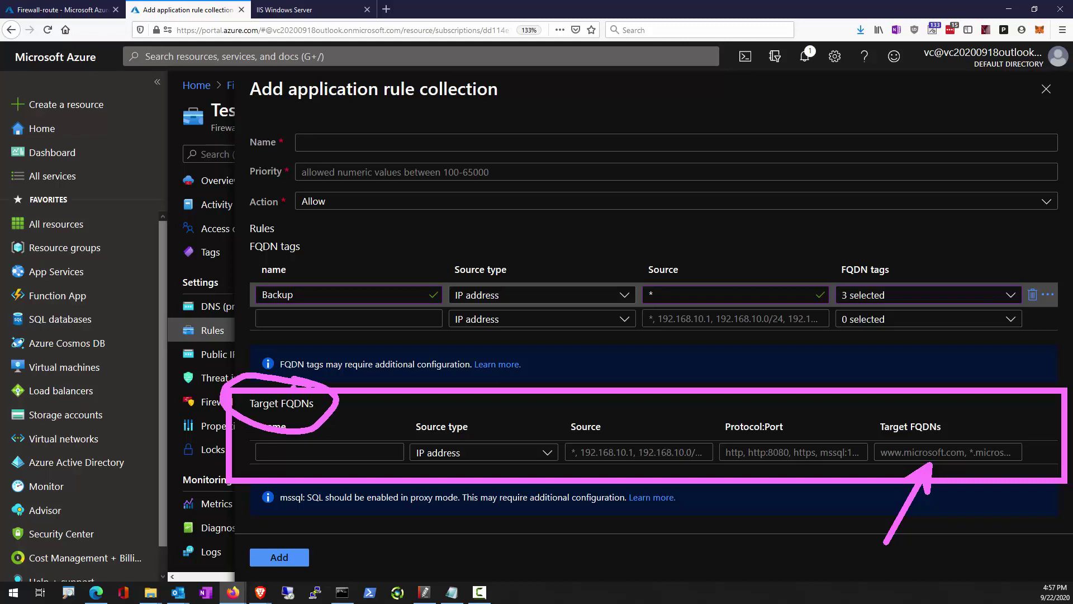
{"action": "key", "text": "Escape"}
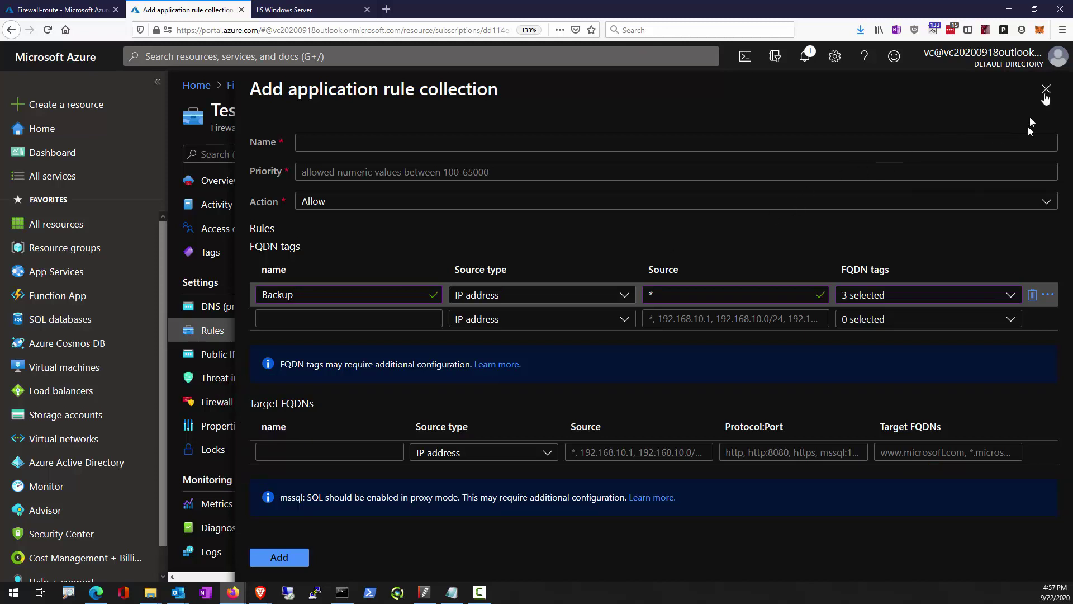
{"action": "left_click", "coordinate": [1045, 90]}
Add network rule collection Net-Coll01, priority 200, action Allow, with rule AllowDNS for UDP port 53 from 10.0.2.0/24 to the DNS servers starting with 209.244.0.3
{"action": "left_click", "coordinate": [515, 259]}
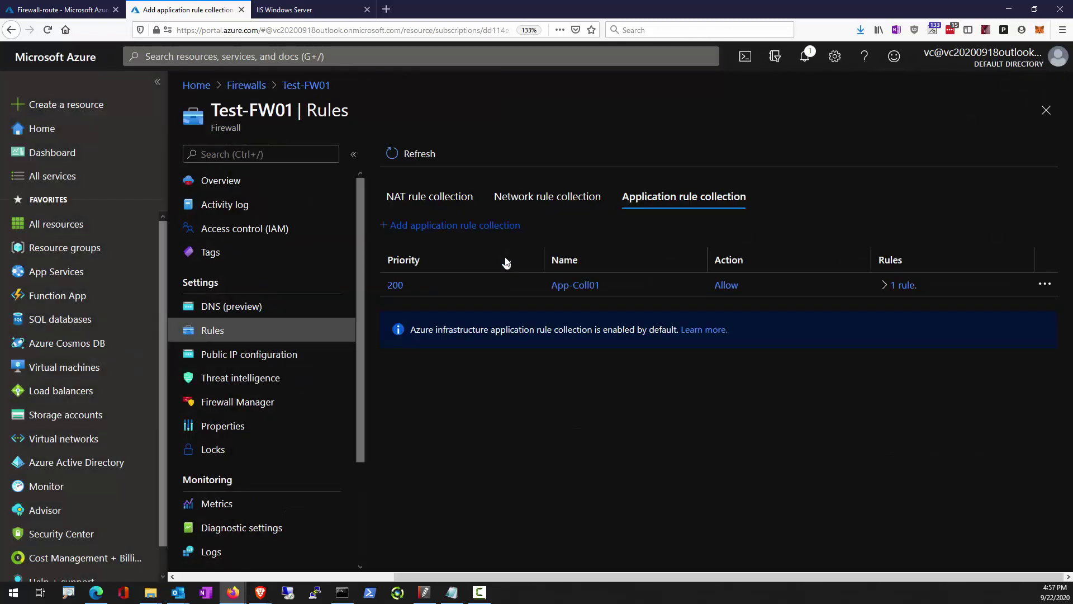
{"action": "left_click", "coordinate": [519, 198]}
{"action": "left_click", "coordinate": [430, 229]}
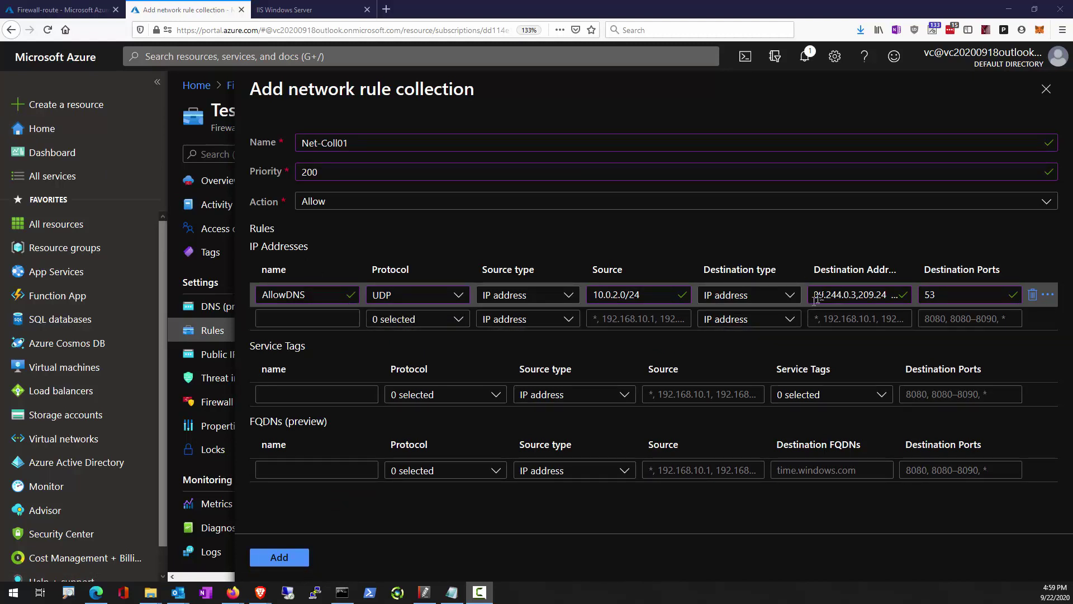
{"action": "left_click_drag", "start_coordinate": [827, 296], "coordinate": [883, 294]}
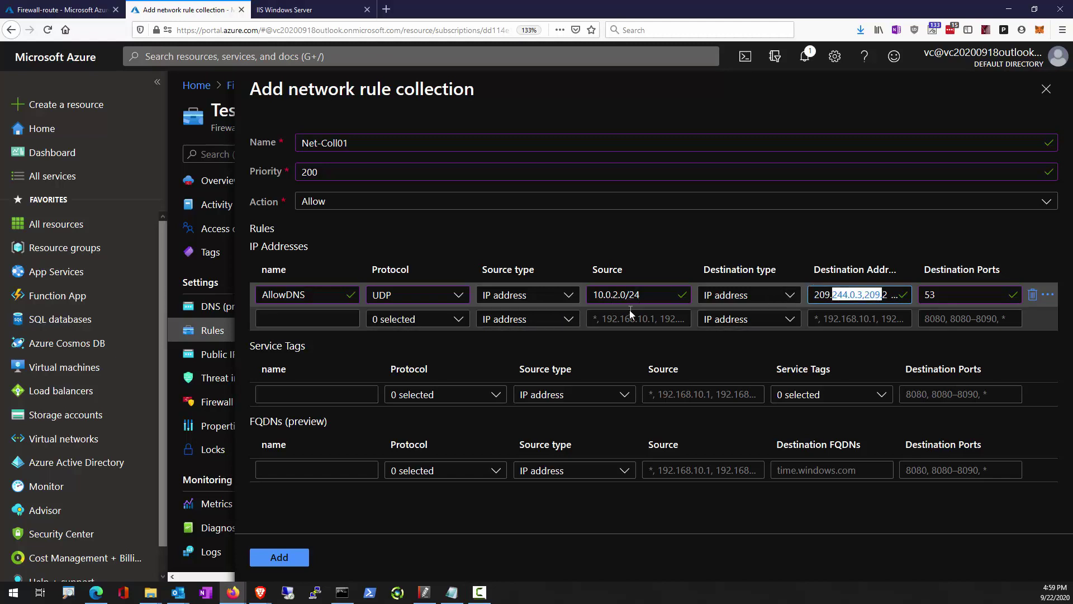
{"action": "left_click", "coordinate": [280, 557]}
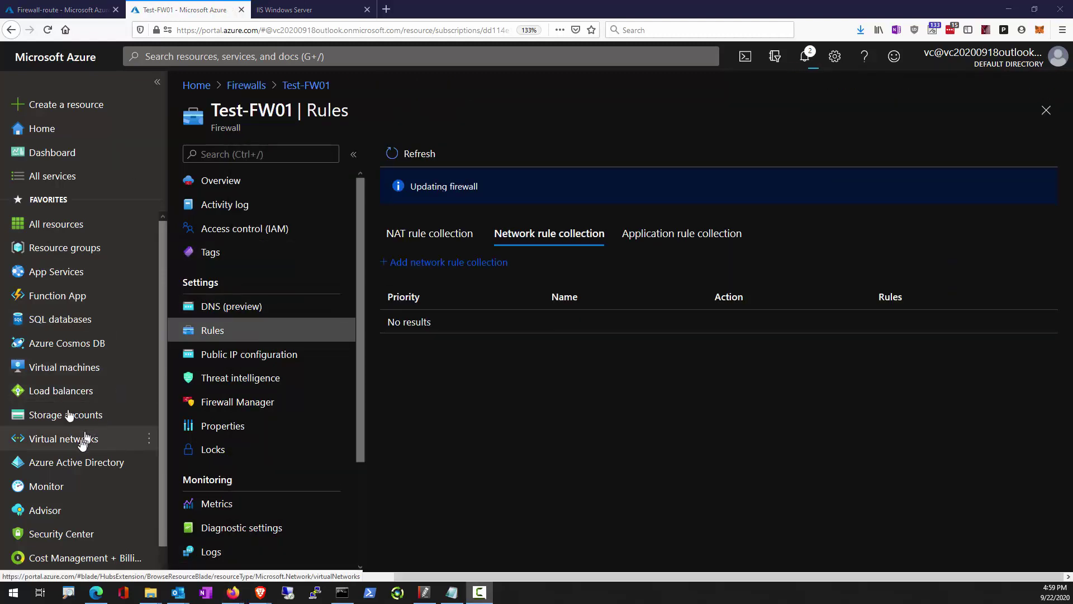
Open the network interface srv-work267 from the networking settings of the Srv-Work virtual machine
{"action": "left_click", "coordinate": [64, 366]}
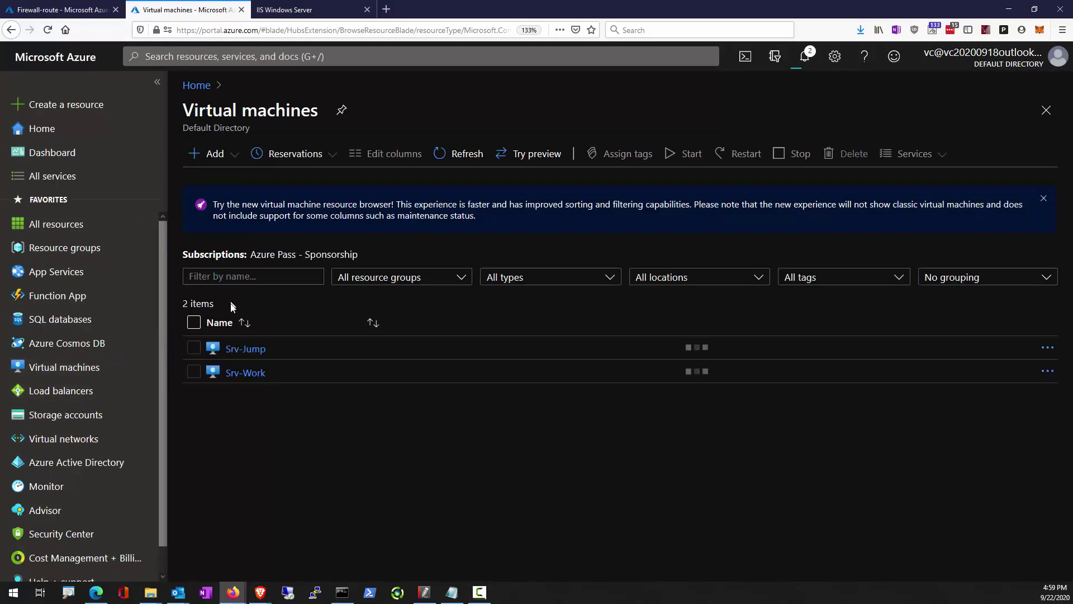
{"action": "left_click", "coordinate": [234, 381]}
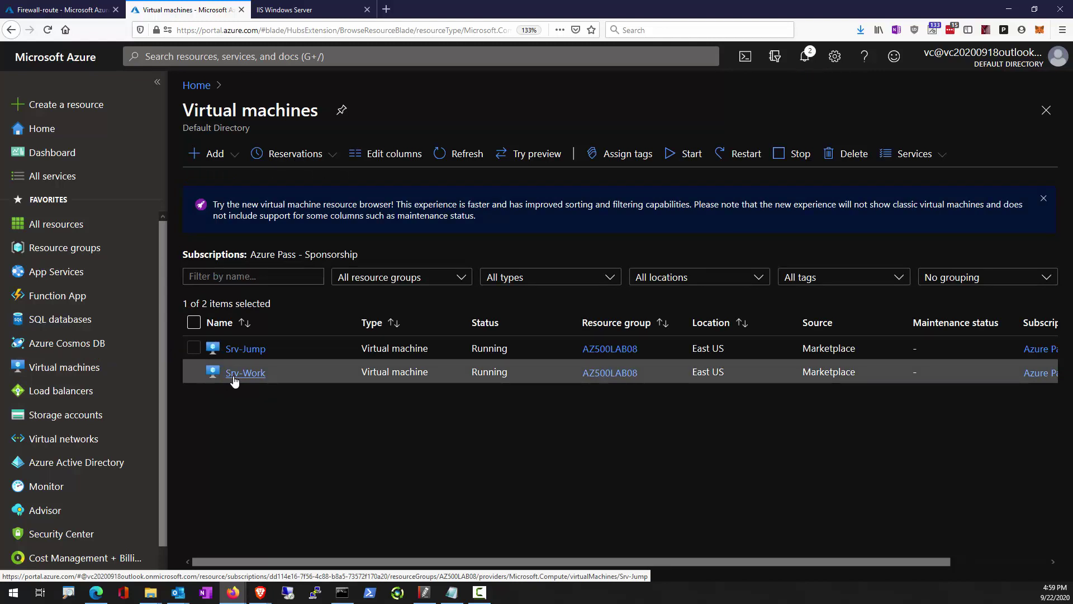
{"action": "left_click", "coordinate": [235, 373]}
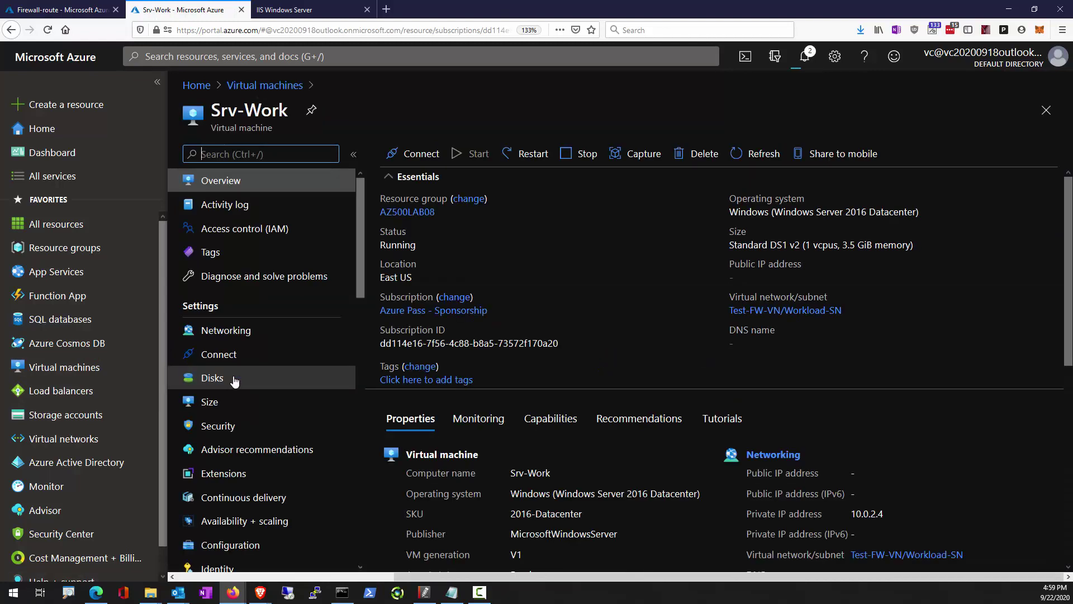
{"action": "left_click", "coordinate": [236, 331]}
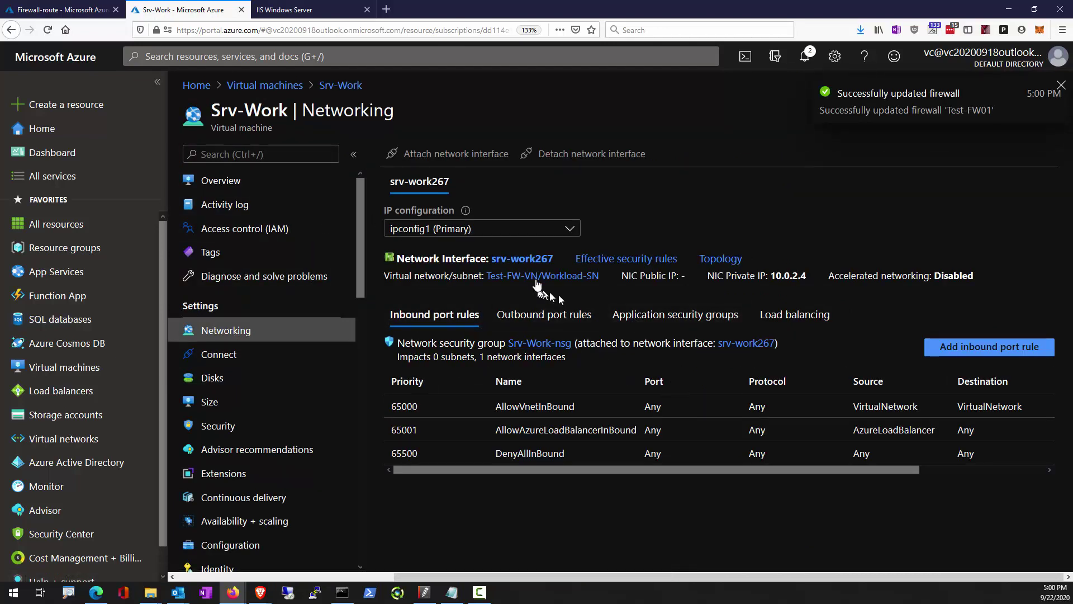
{"action": "left_click", "coordinate": [530, 262]}
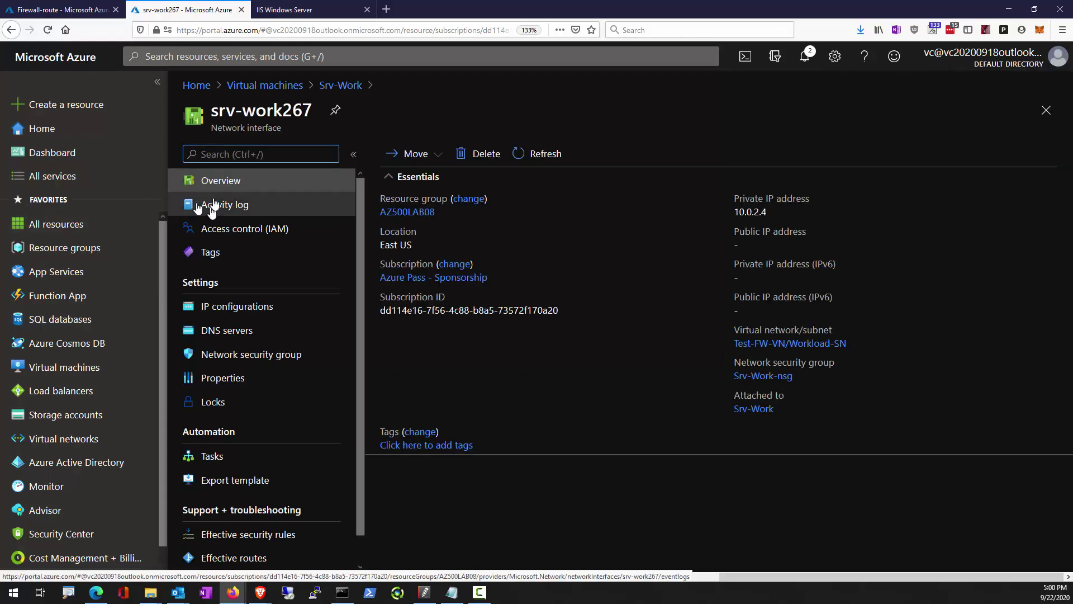
{"action": "left_click", "coordinate": [337, 95]}
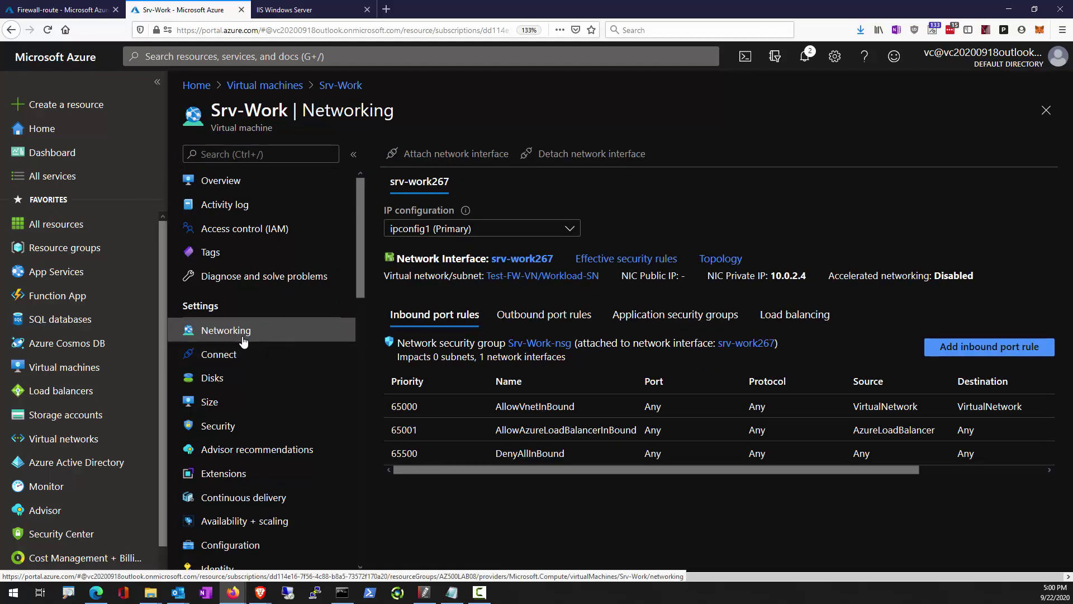
{"action": "left_click", "coordinate": [509, 260]}
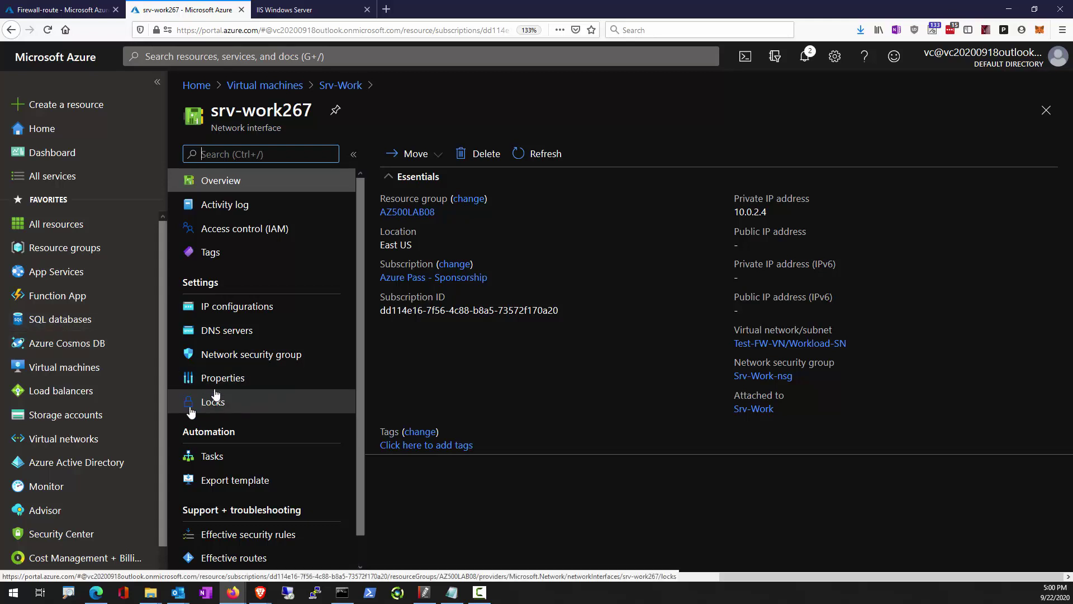
Examine the IP configurations of srv-work267, including the address assignment settings of ipconfig1
{"action": "left_click", "coordinate": [250, 312]}
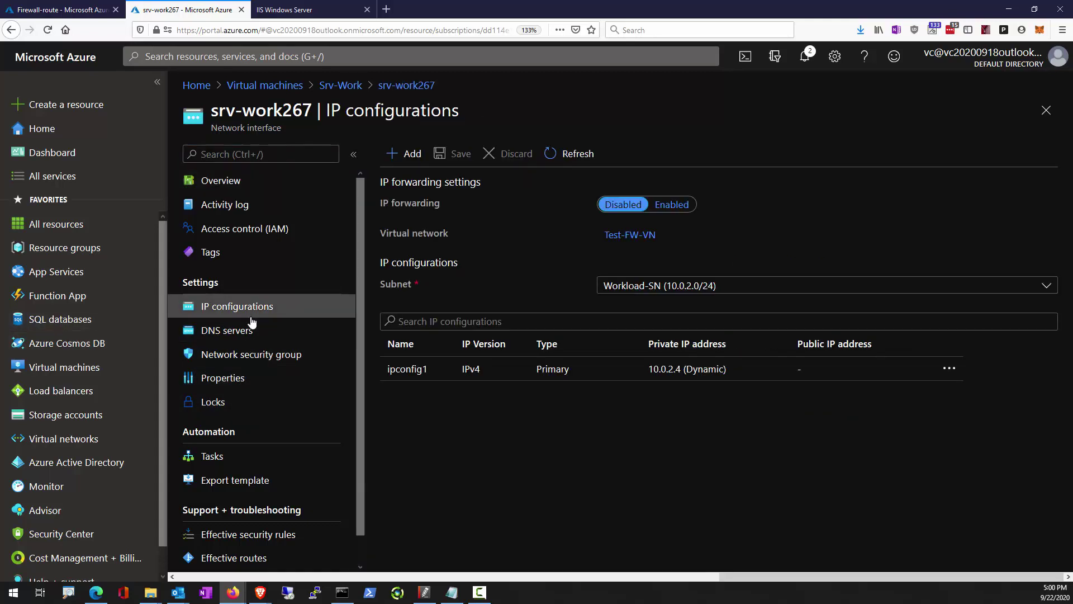
{"action": "left_click", "coordinate": [416, 375]}
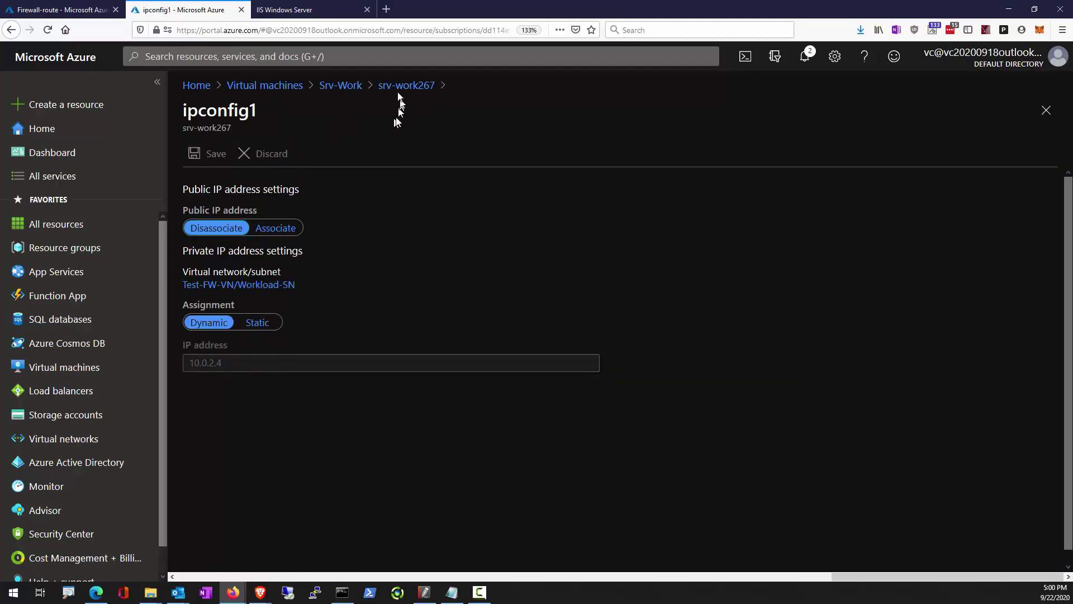
{"action": "left_click", "coordinate": [398, 88]}
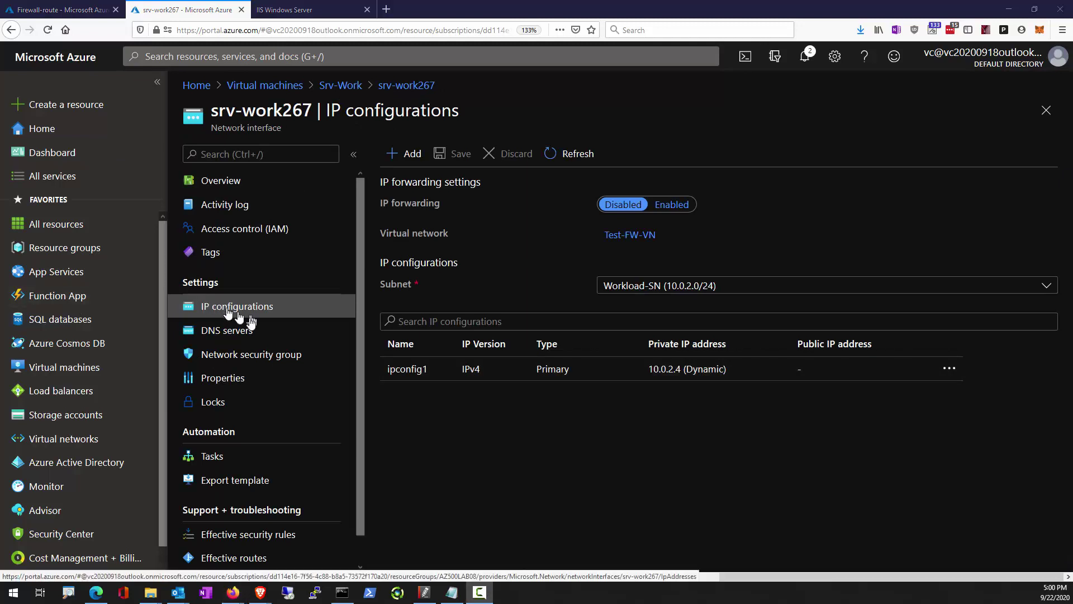
Set custom DNS servers 209.244.0.3 and 209.244.0.4 on the srv-work267 network interface and save them
{"action": "left_click", "coordinate": [235, 338]}
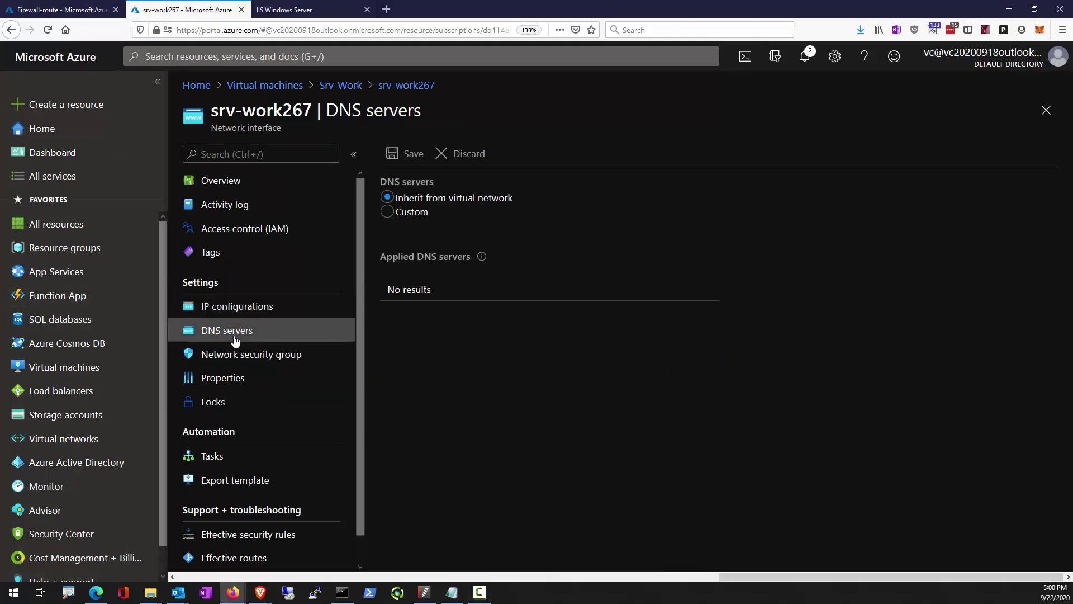
{"action": "left_click", "coordinate": [420, 213]}
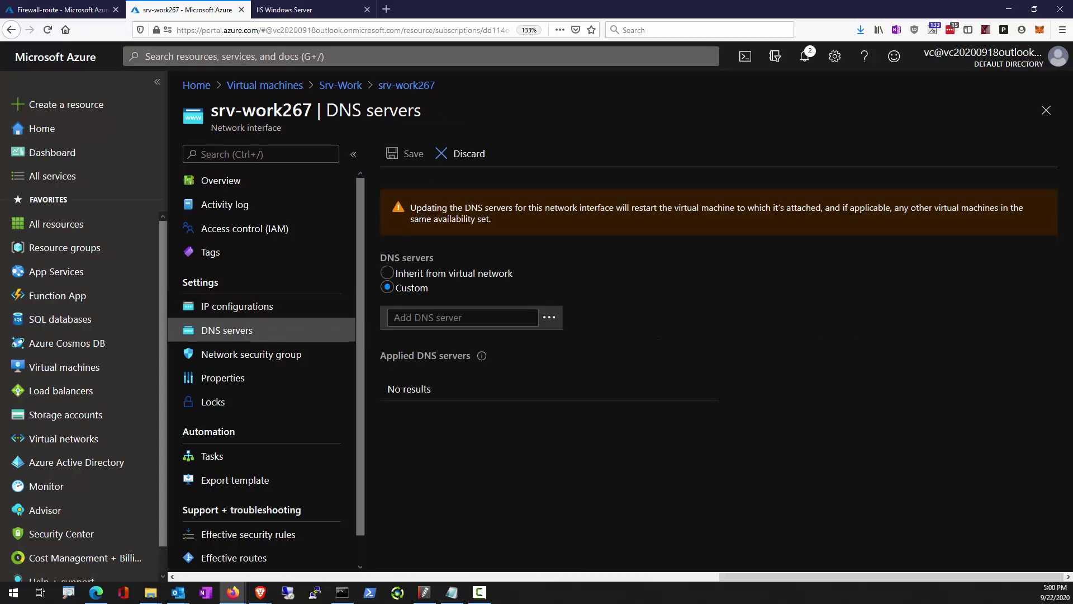
{"action": "key", "text": "alt+Tab"}
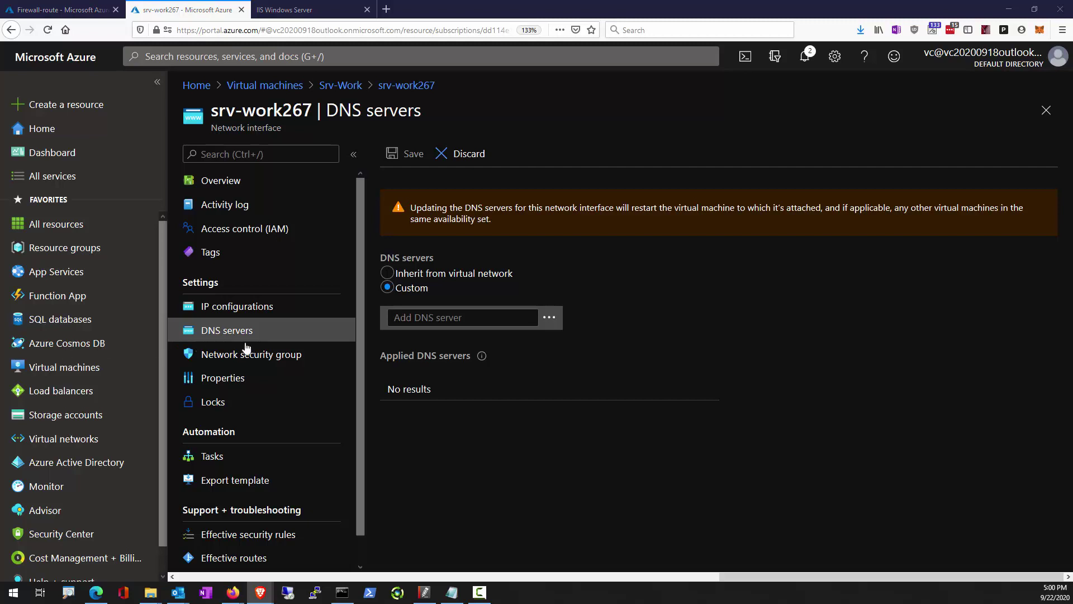
{"action": "key", "text": "alt+Tab"}
{"action": "type", "text": "209.244.0.3"}
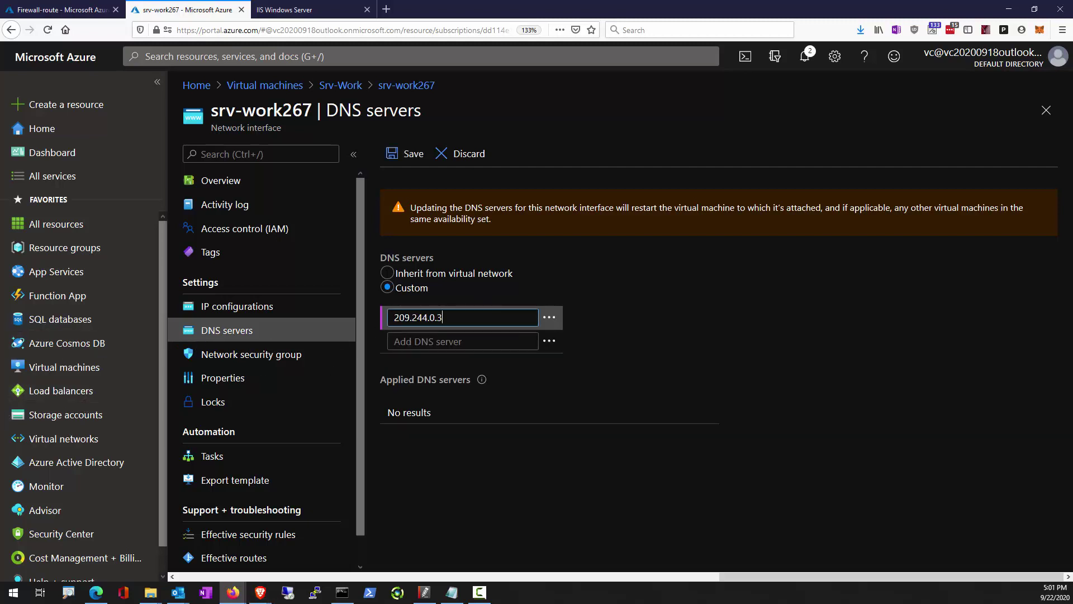
{"action": "key", "text": "alt+Tab"}
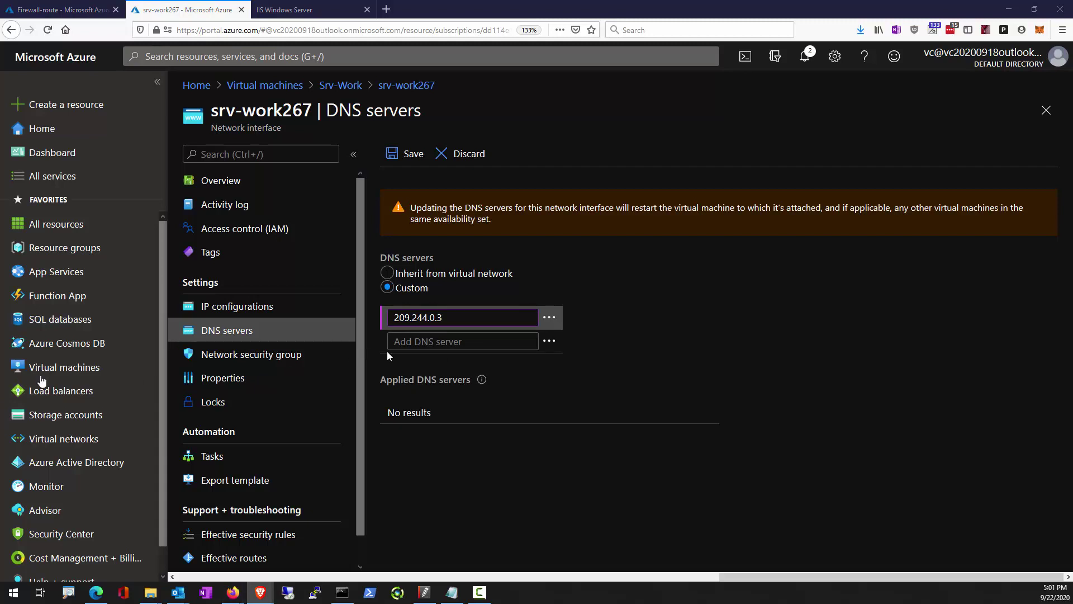
{"action": "key", "text": "alt+Tab"}
{"action": "type", "text": "209.244.0.4"}
{"action": "left_click", "coordinate": [412, 157]}
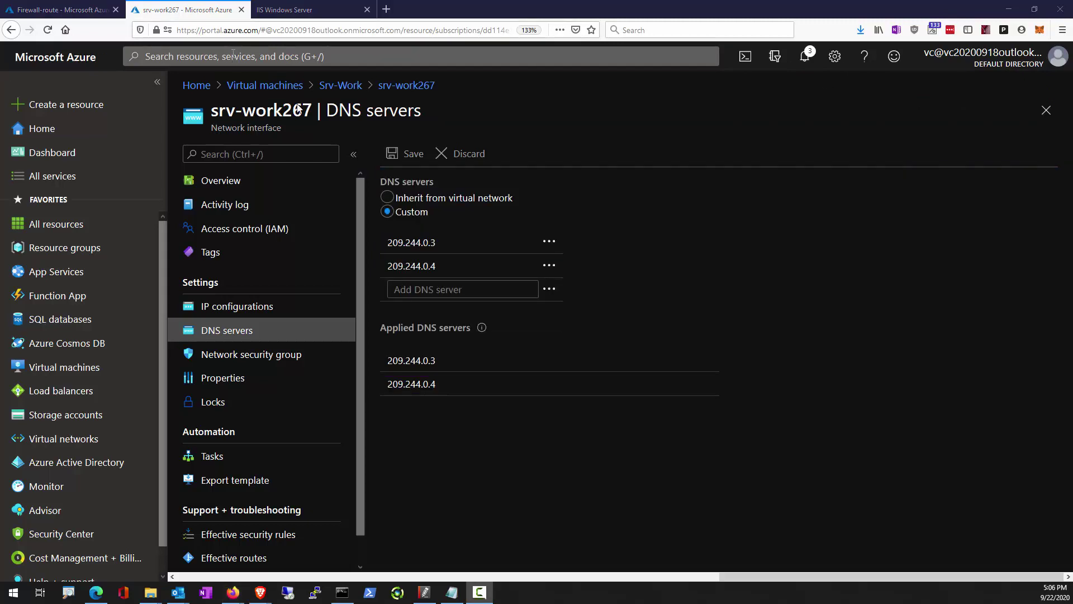
Download the RDP file for the Srv-Jump virtual machine using its public IP address
{"action": "left_click", "coordinate": [55, 368]}
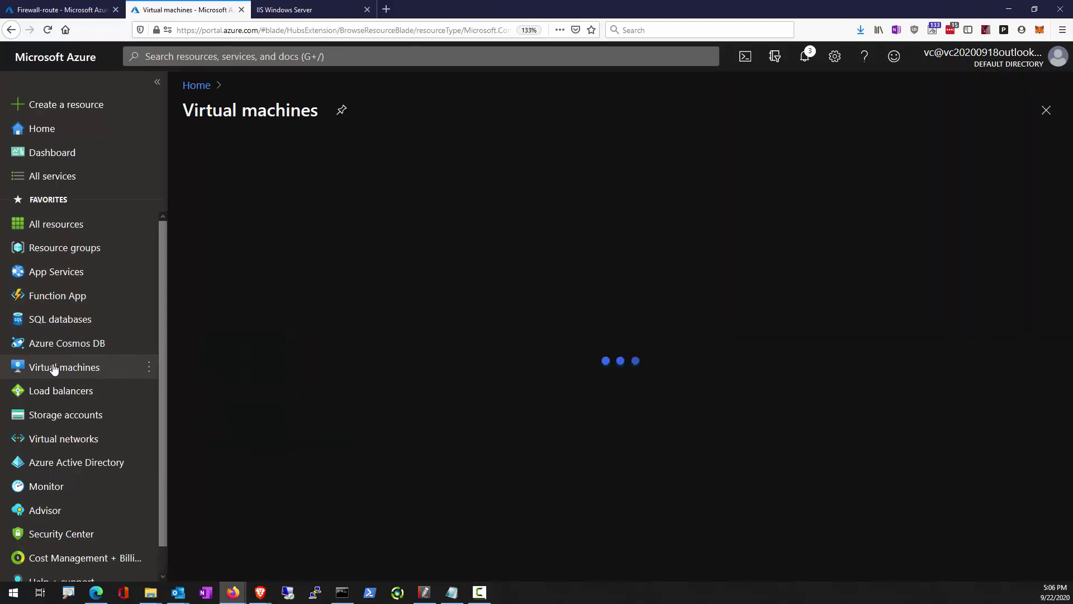
{"action": "left_click", "coordinate": [246, 350]}
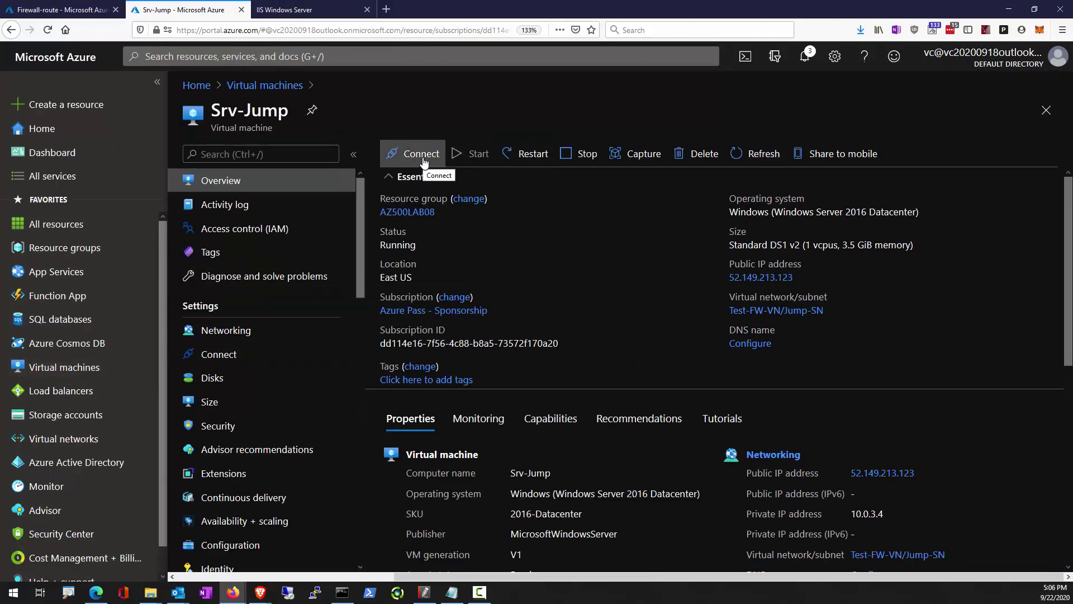
{"action": "left_click", "coordinate": [424, 160]}
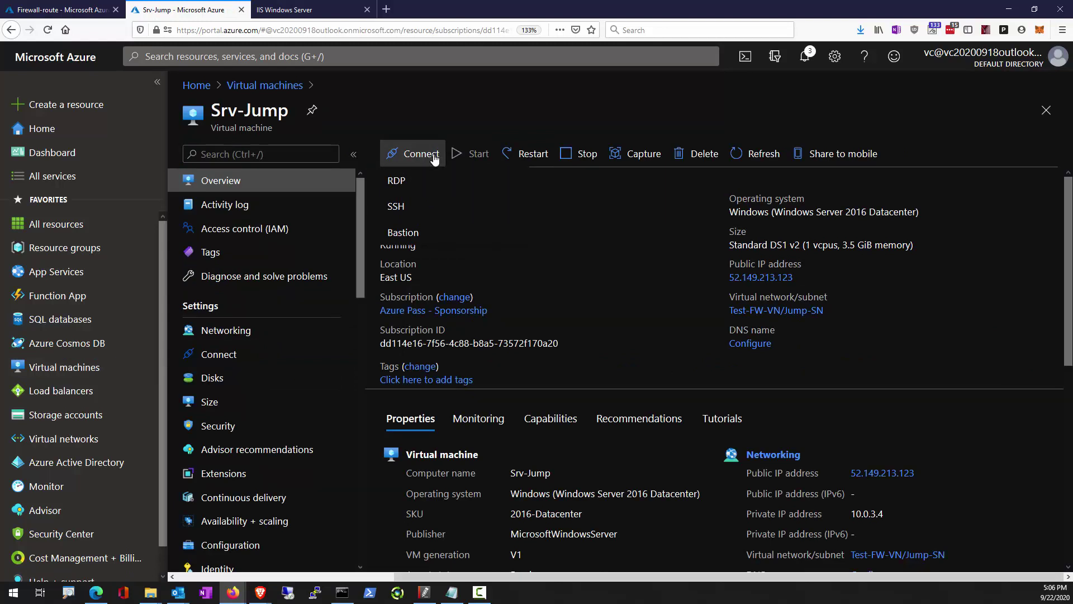
{"action": "left_click", "coordinate": [398, 181]}
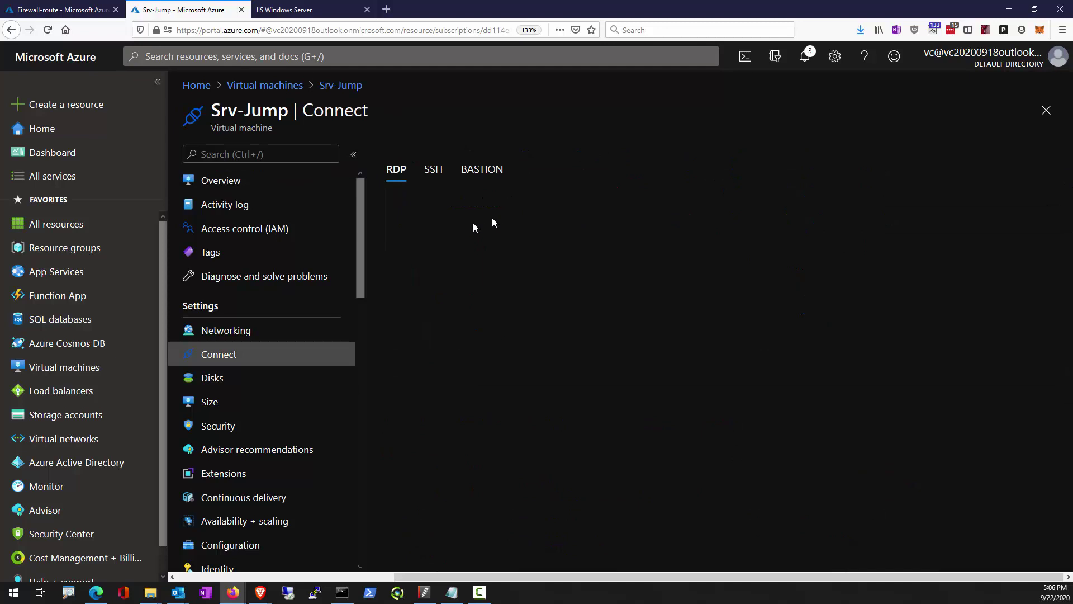
{"action": "left_click", "coordinate": [444, 311]}
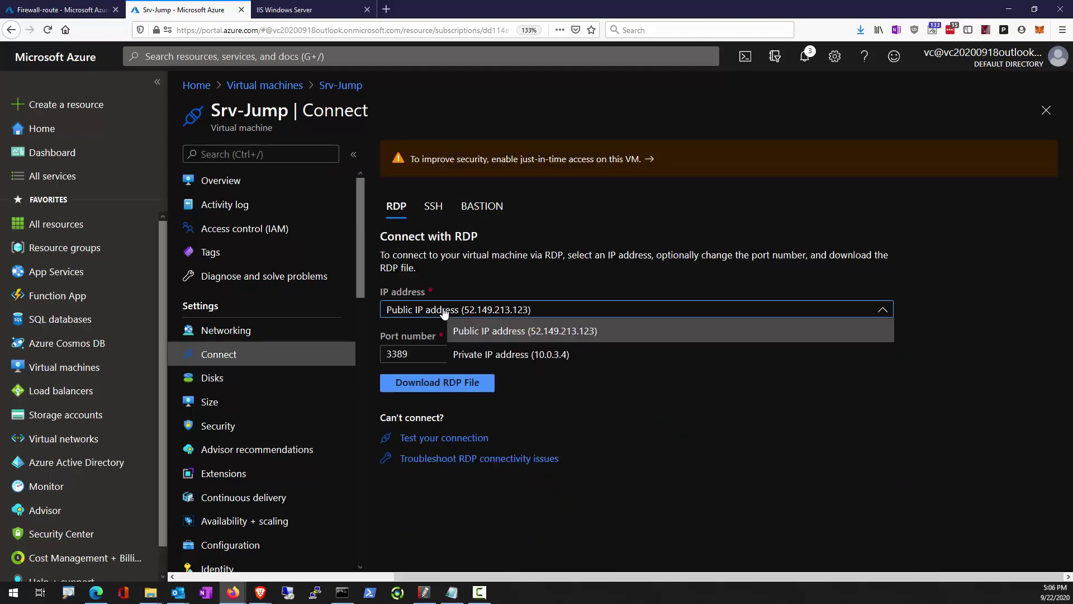
{"action": "left_click", "coordinate": [457, 331]}
{"action": "left_click", "coordinate": [434, 385]}
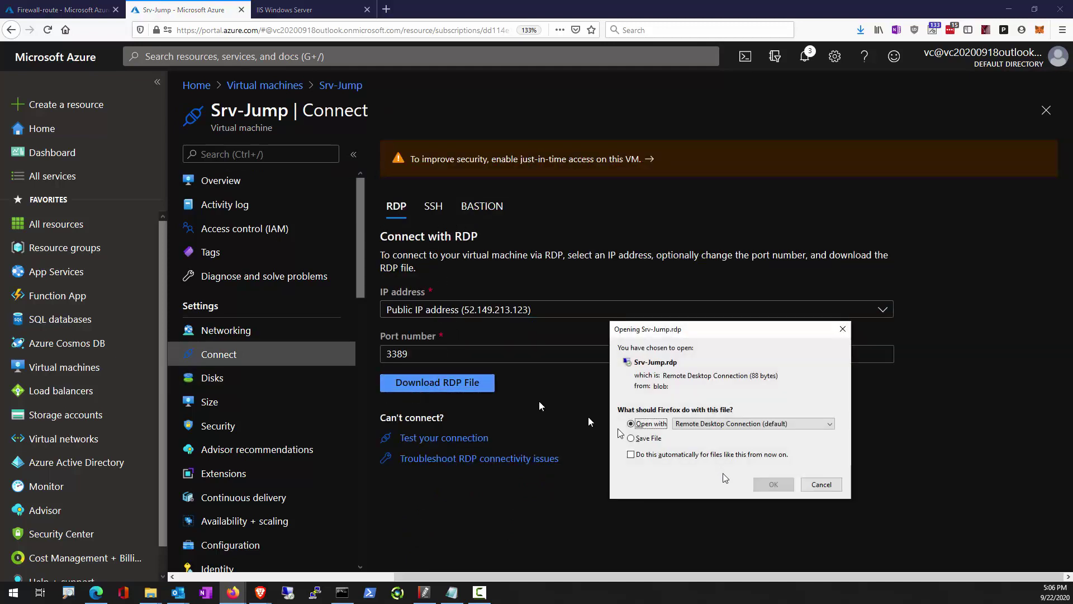
Open Srv-Jump.rdp with Remote Desktop Connection and connect despite the unknown publisher and certificate warnings
{"action": "left_click", "coordinate": [776, 482]}
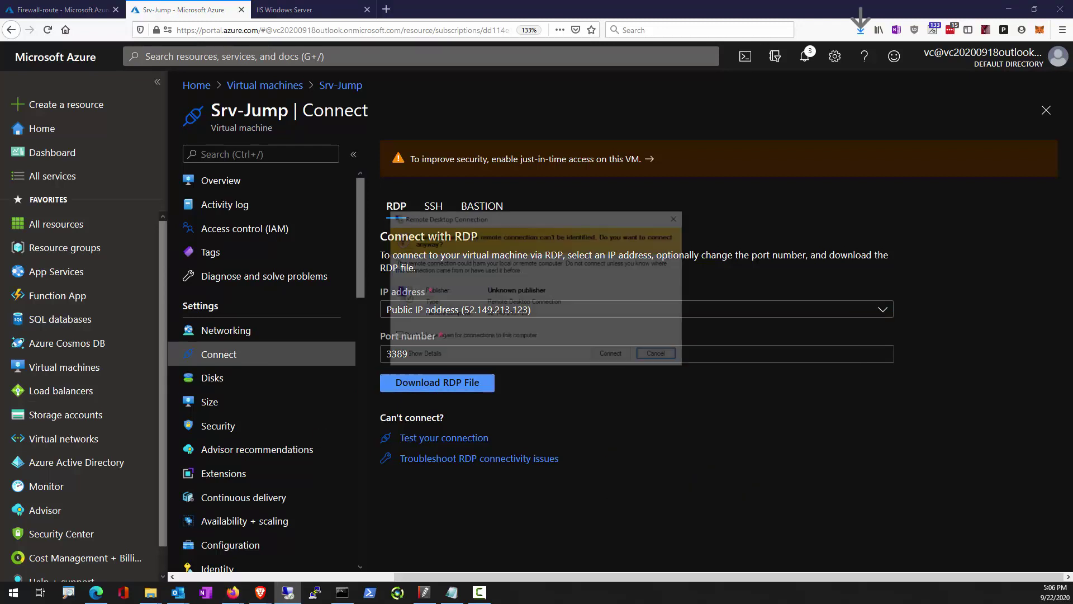
{"action": "left_click", "coordinate": [613, 355]}
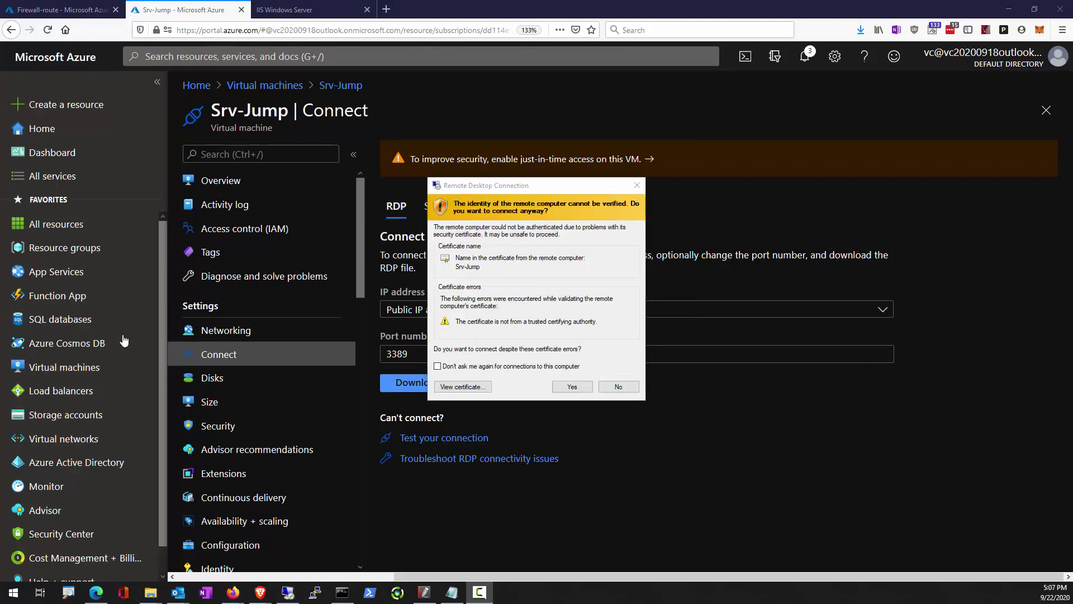
{"action": "left_click", "coordinate": [564, 387]}
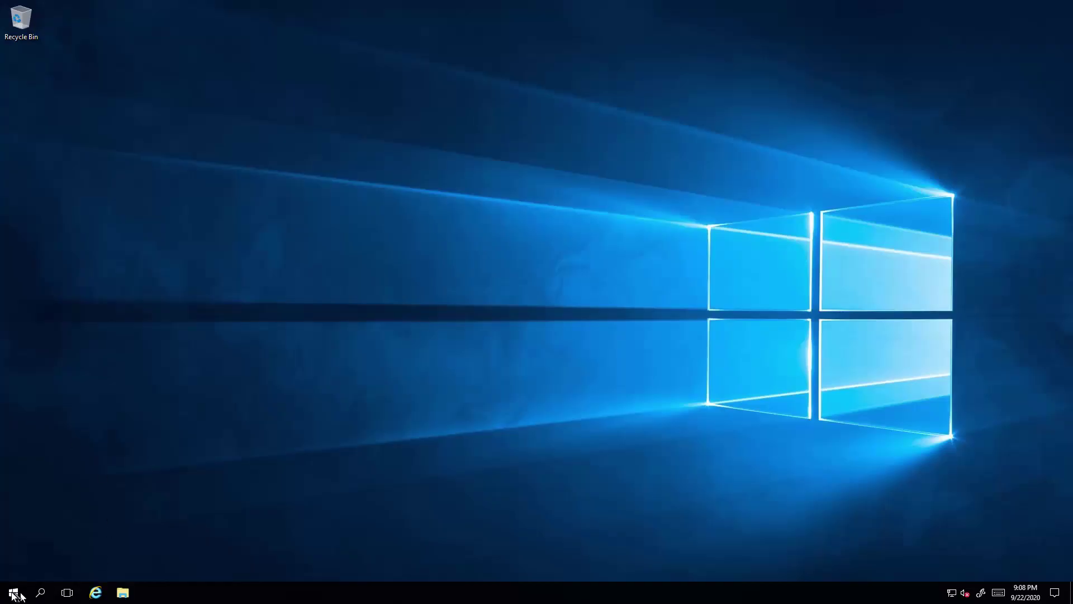
From Srv-Jump, start a Remote Desktop connection to Srv-Work by running mstsc /v:Srv-Work
{"action": "left_click", "coordinate": [12, 590]}
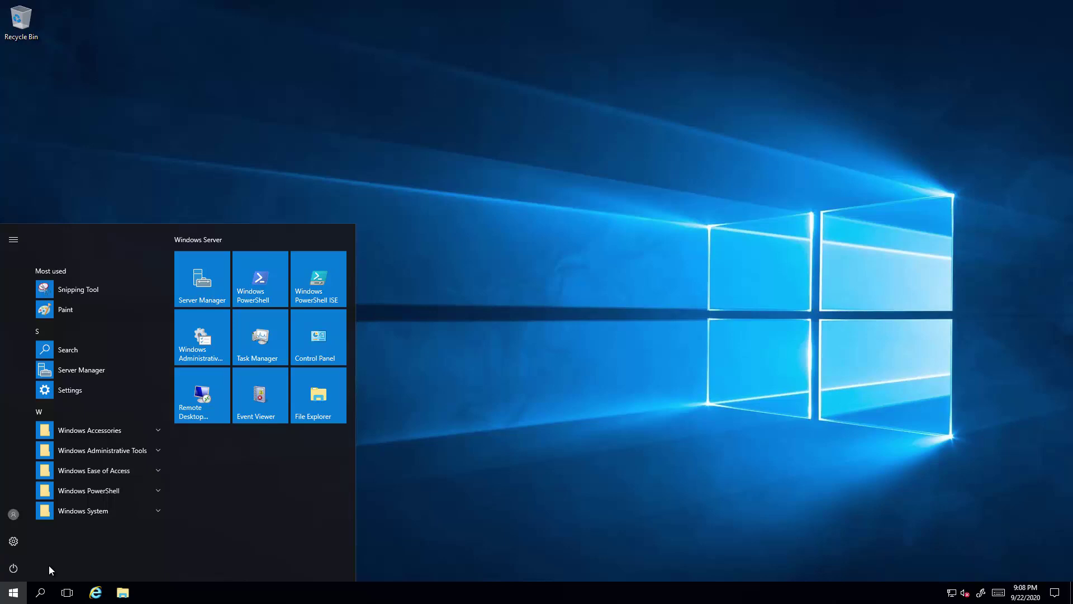
{"action": "key", "text": "super+r"}
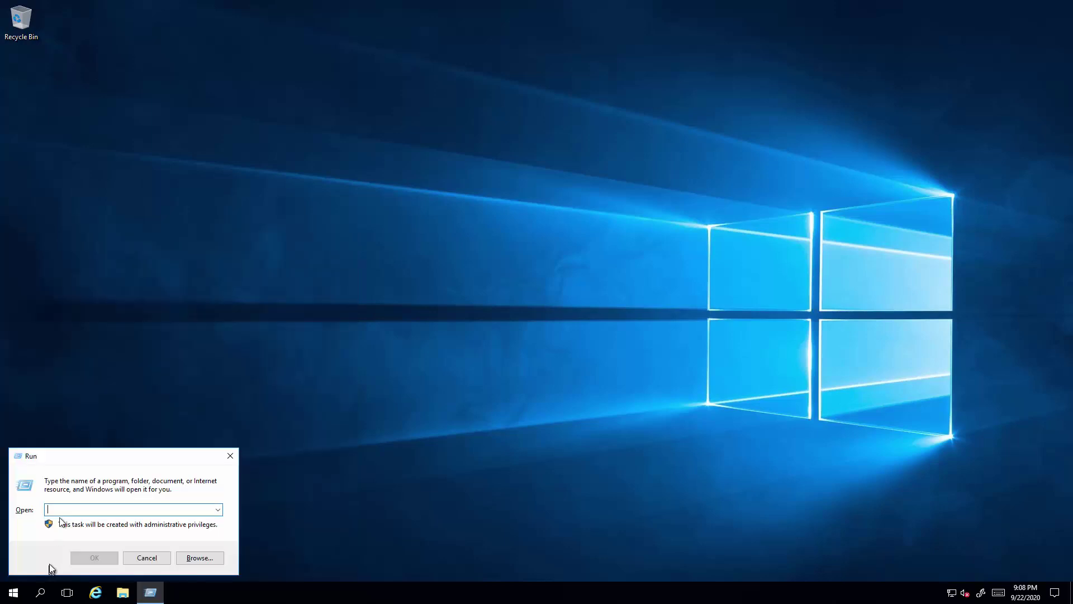
{"action": "right_click", "coordinate": [98, 508]}
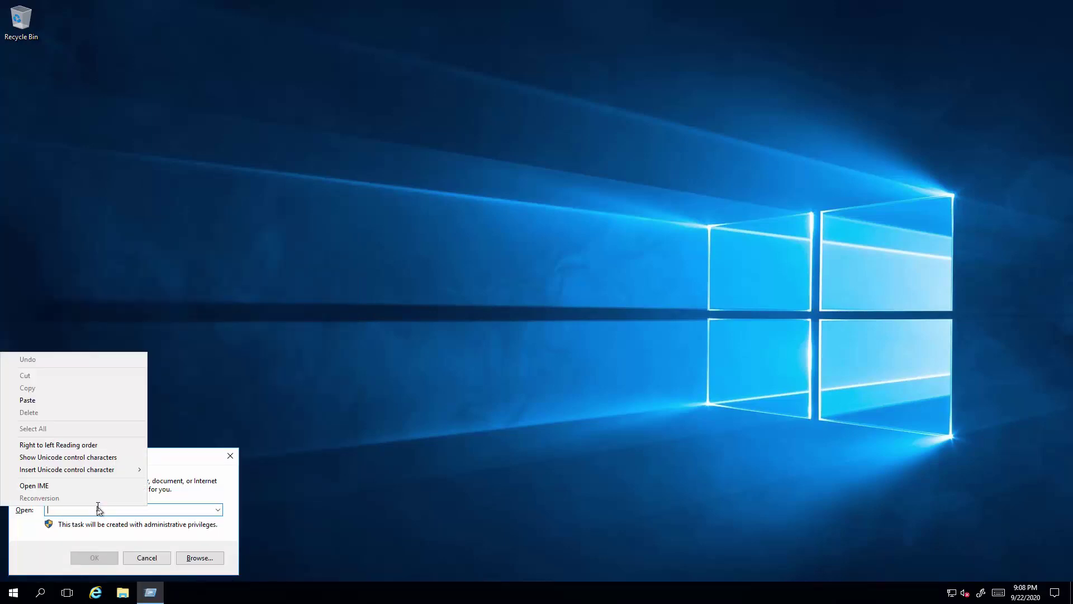
{"action": "left_click", "coordinate": [60, 400]}
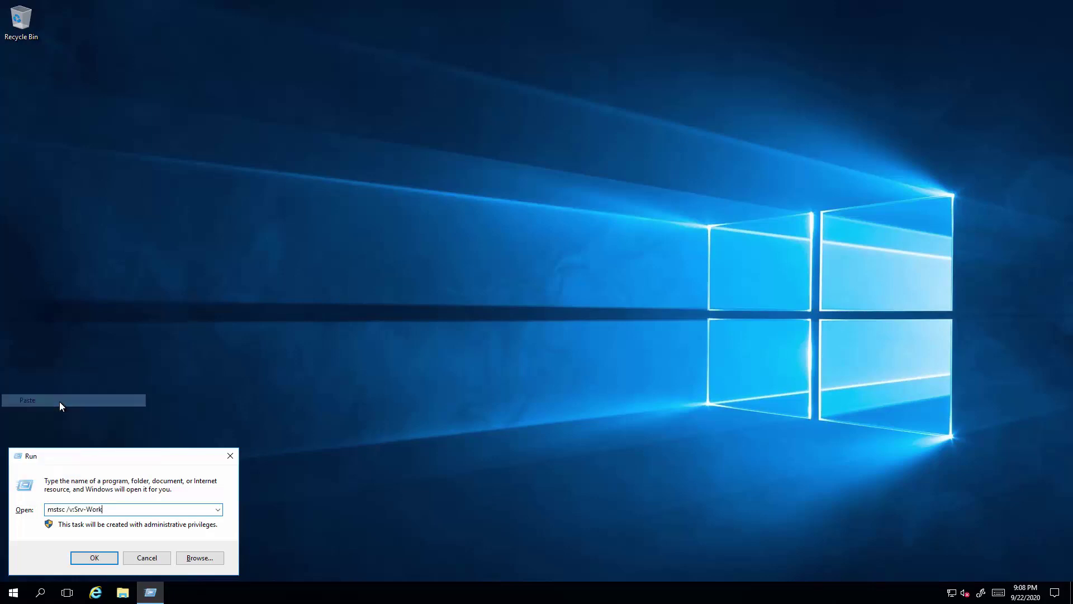
{"action": "left_click", "coordinate": [105, 556]}
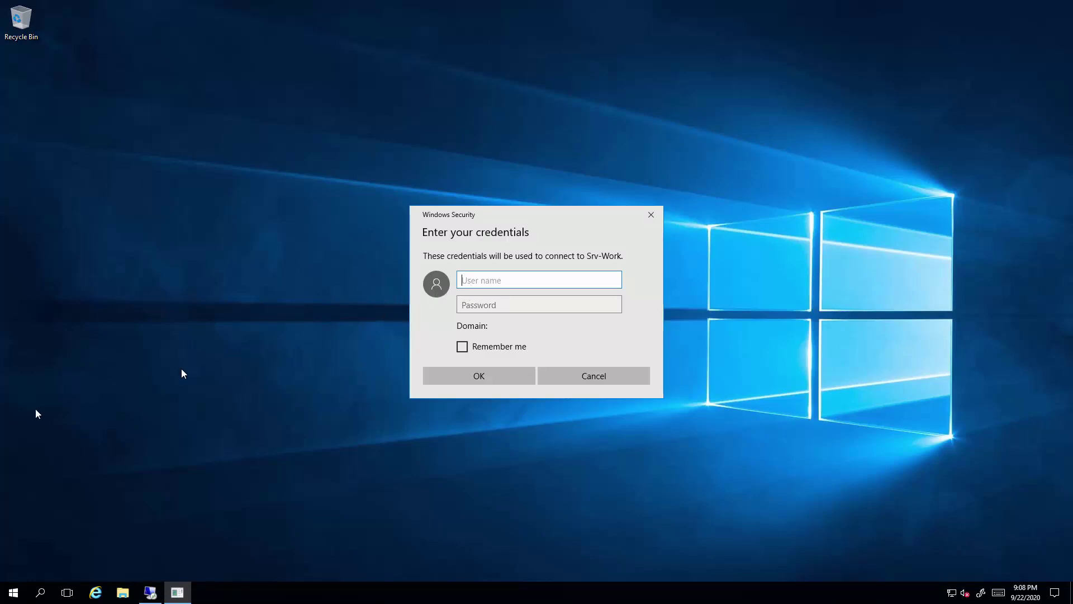
Sign in to Srv-Work as localadmin with the account password and connect despite the certificate warning
{"action": "type", "text": "localadmin"}
{"action": "left_click", "coordinate": [487, 308]}
{"action": "type", "text": "••••••••••••"}
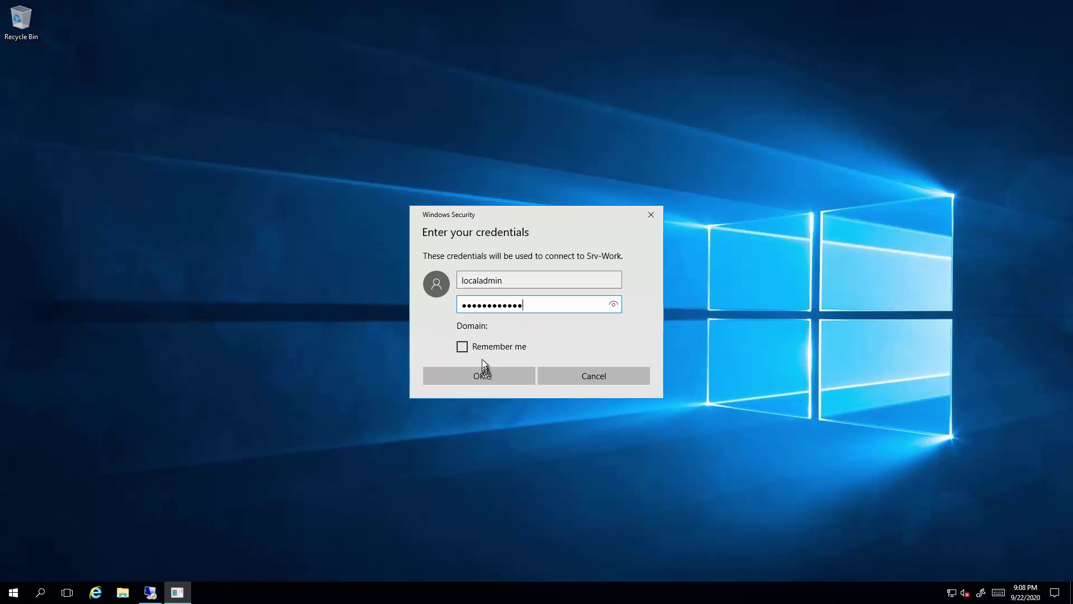
{"action": "left_click", "coordinate": [481, 361]}
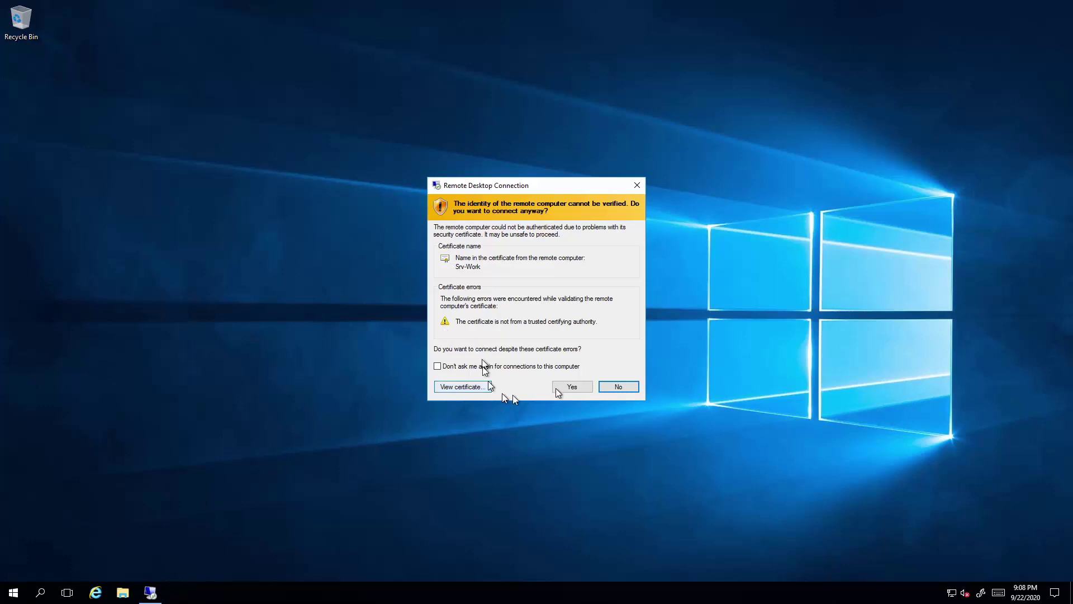
{"action": "left_click", "coordinate": [559, 388]}
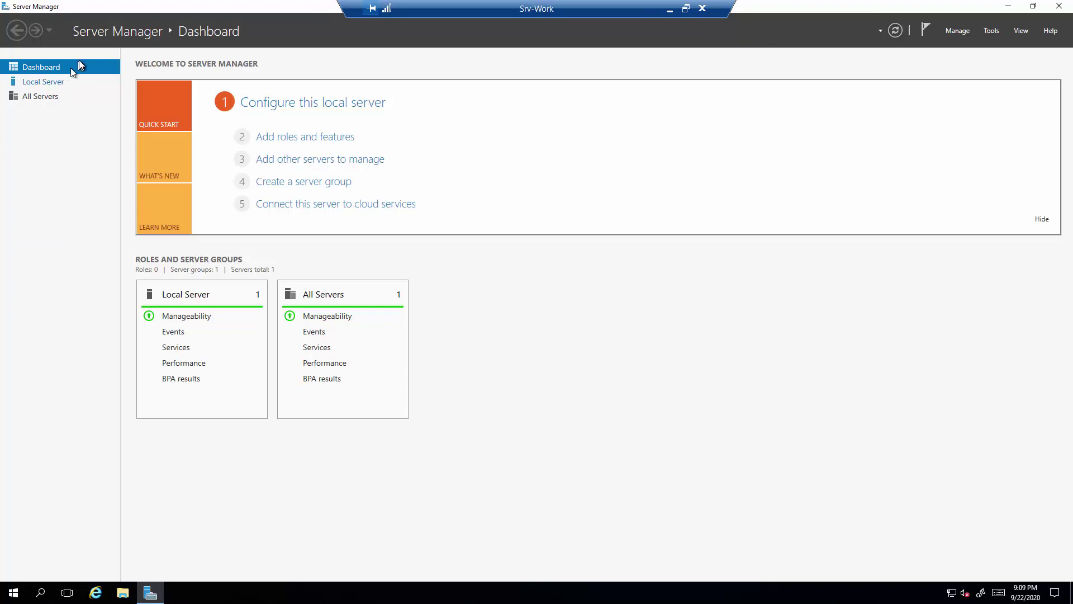
Turn off Internet Explorer Enhanced Security Configuration for both administrators and users on the local server Srv-Work
{"action": "left_click", "coordinate": [51, 82]}
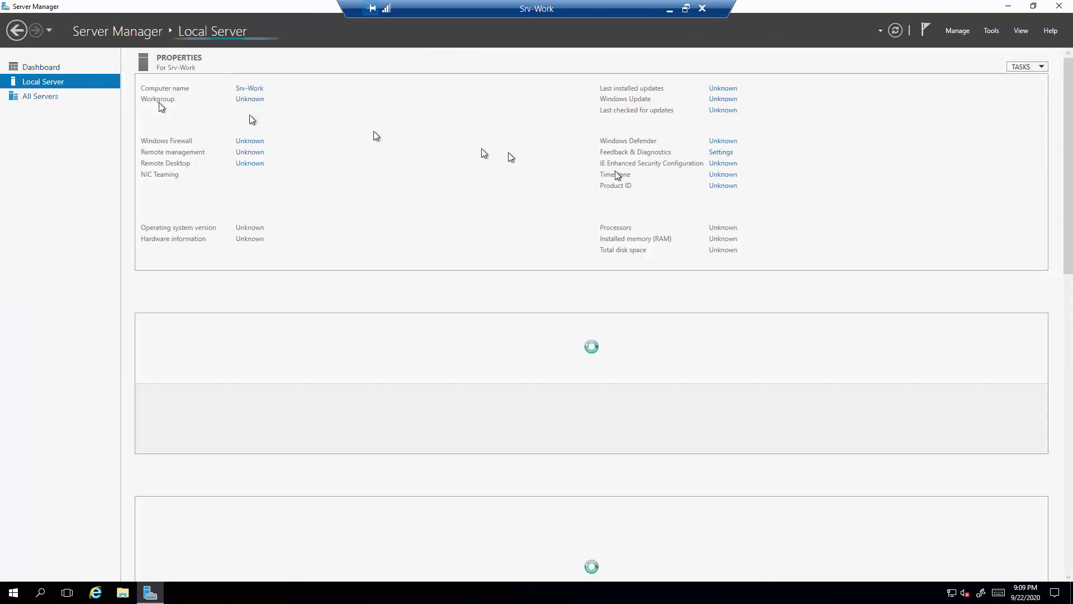
{"action": "left_click", "coordinate": [713, 164]}
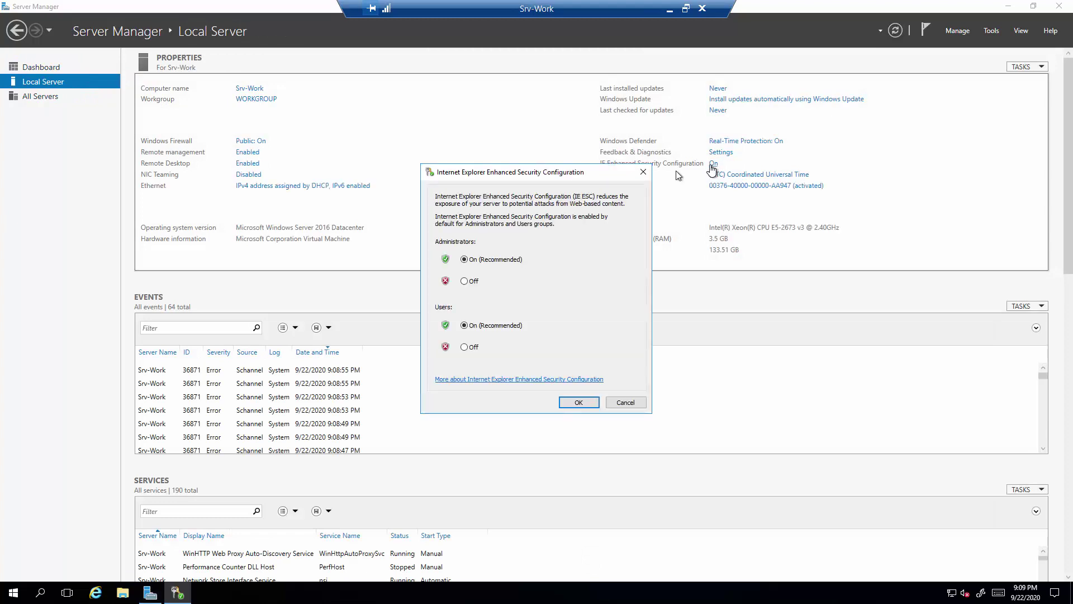
{"action": "left_click", "coordinate": [464, 347]}
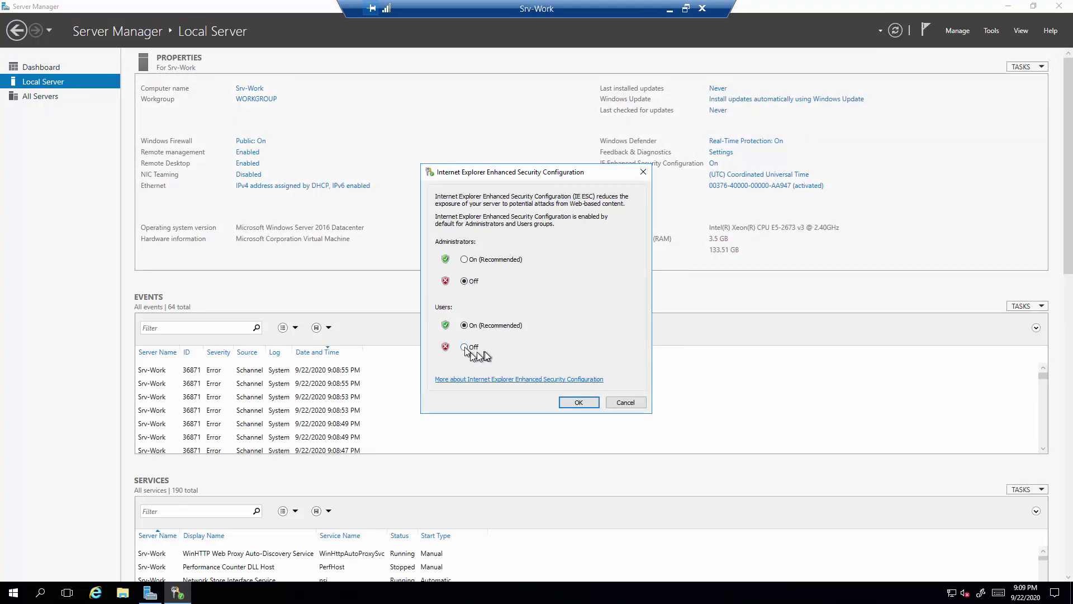
{"action": "left_click", "coordinate": [579, 404]}
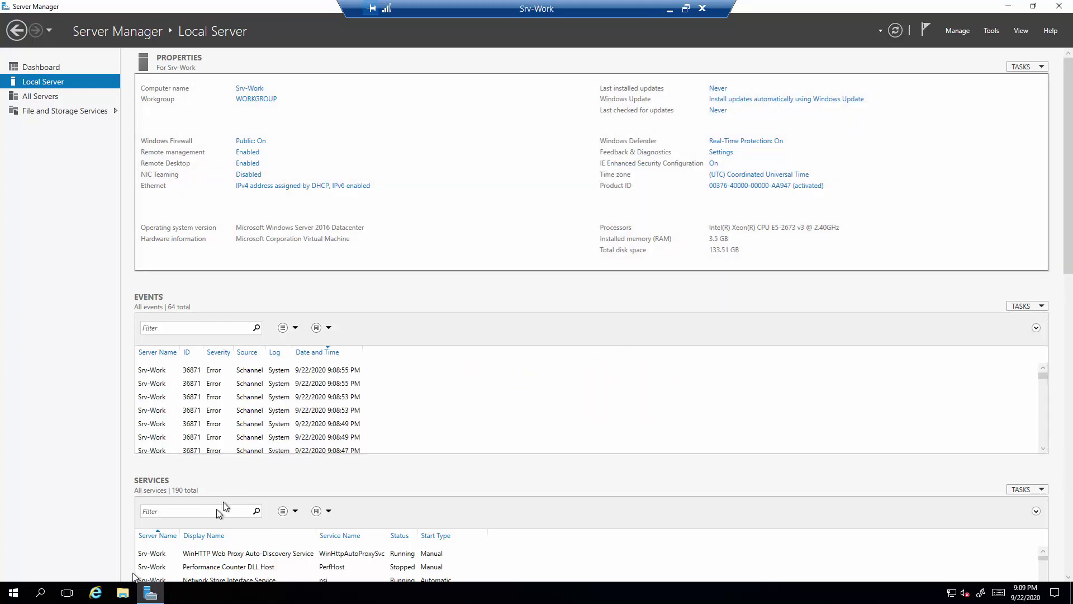
{"action": "left_click", "coordinate": [96, 593]}
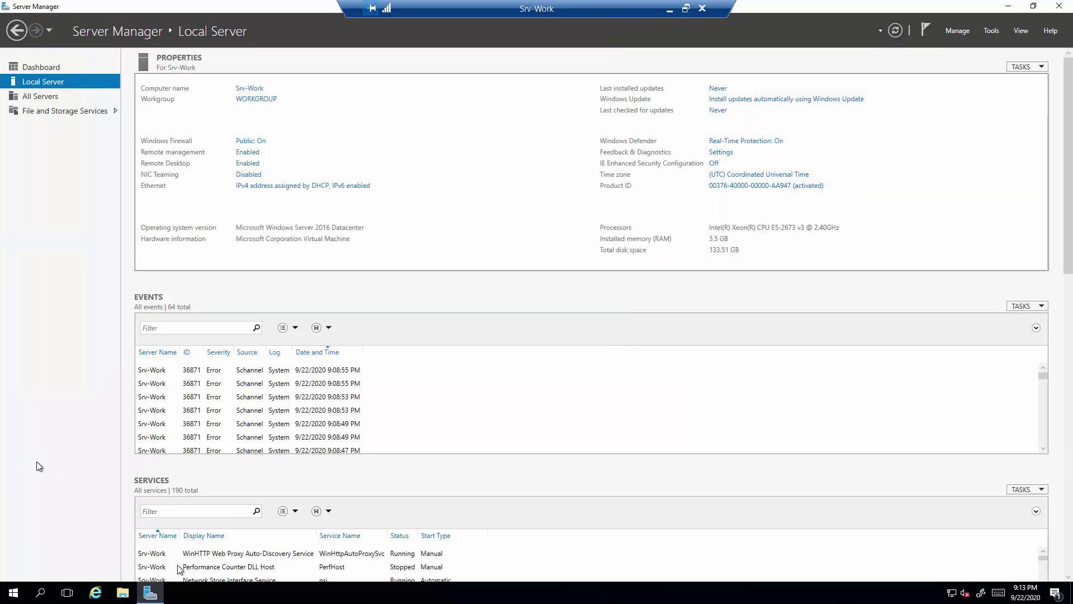
{"action": "left_click", "coordinate": [96, 592]}
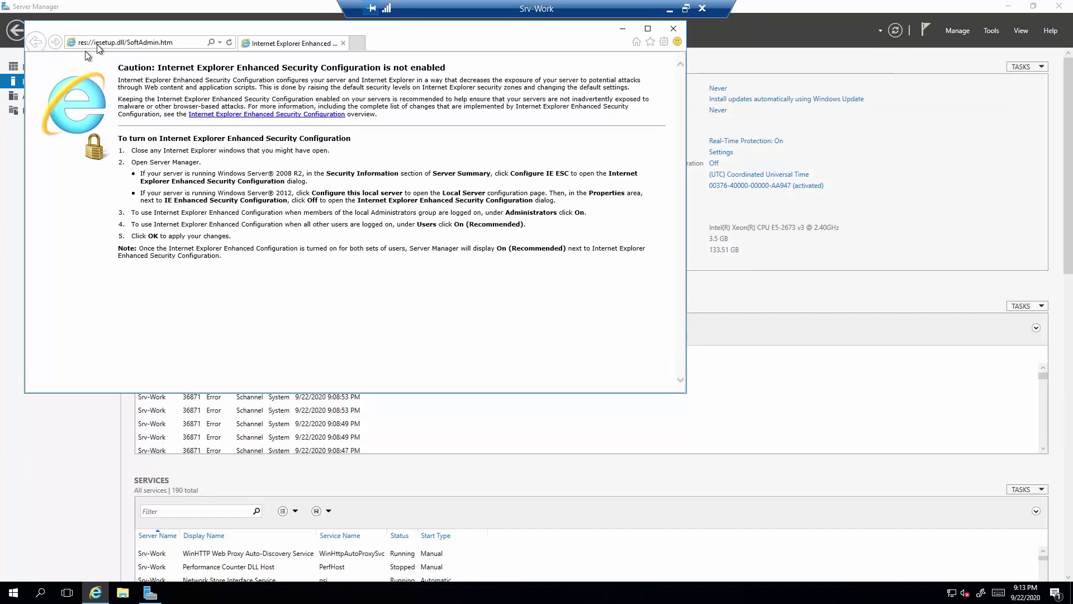
{"action": "left_click", "coordinate": [99, 43]}
{"action": "type", "text": "www"}
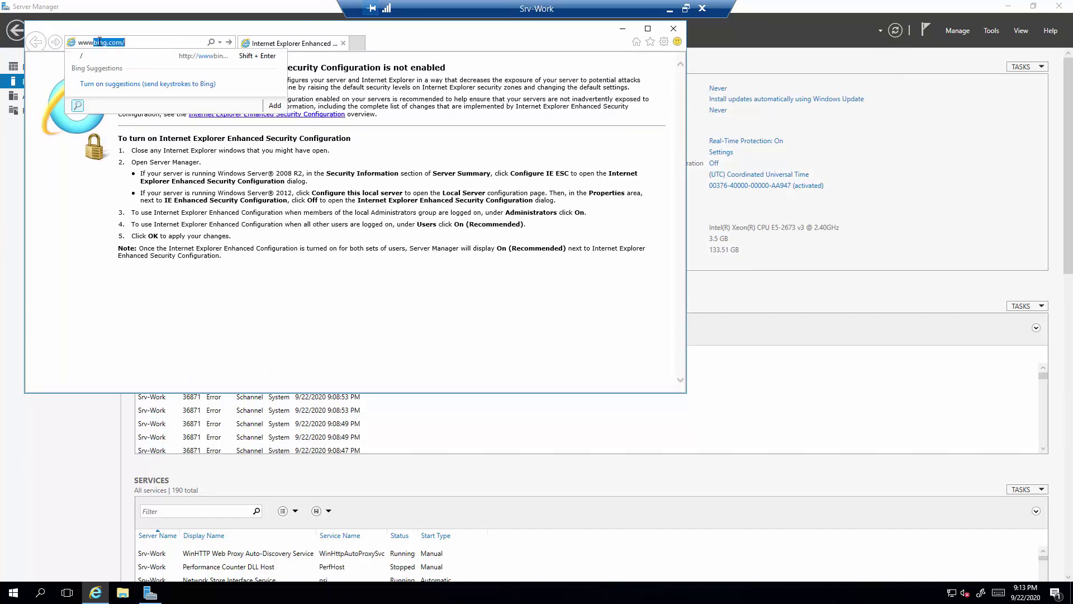
{"action": "type", "text": ".bing.c"}
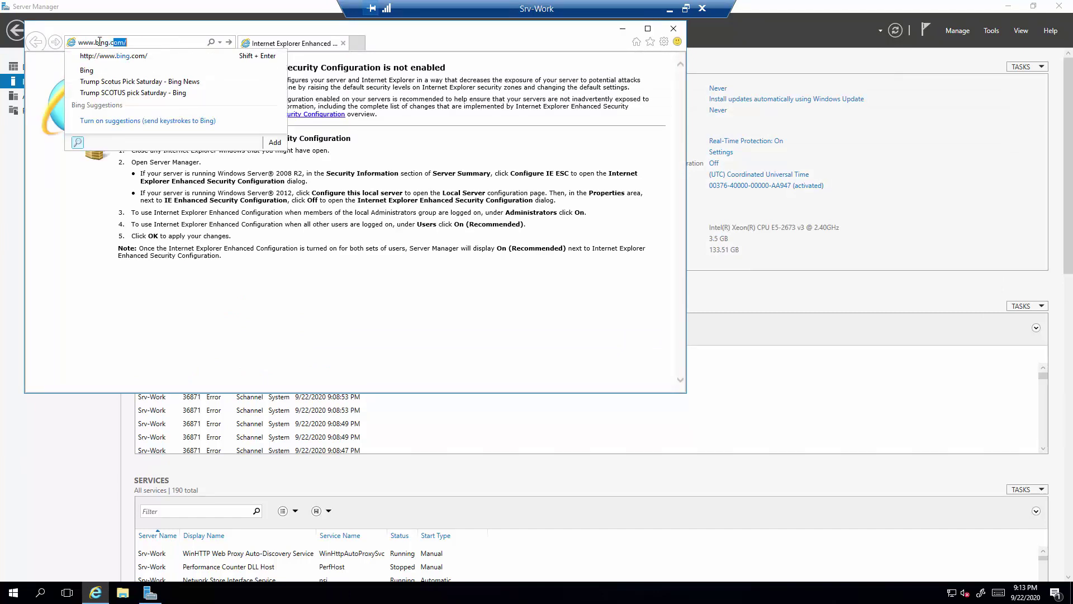
{"action": "key", "text": "Return"}
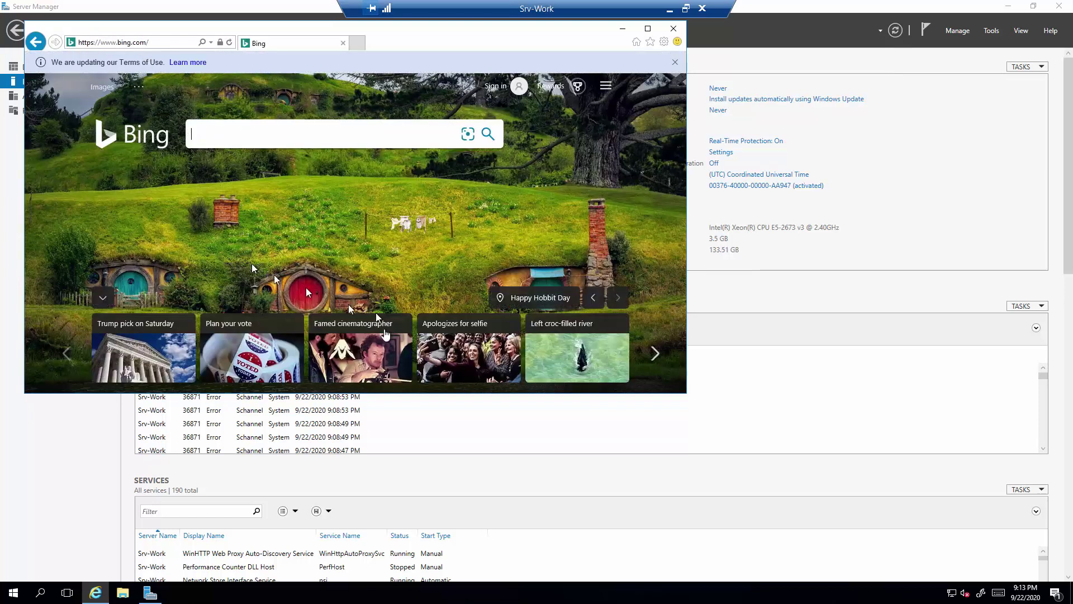
{"action": "left_click", "coordinate": [145, 41]}
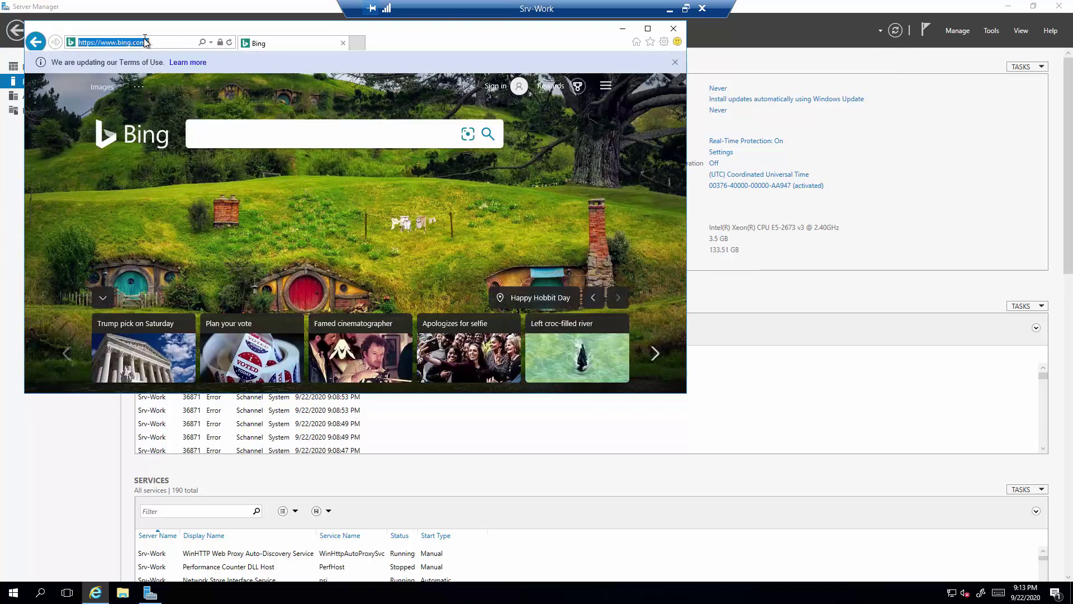
{"action": "type", "text": "google"}
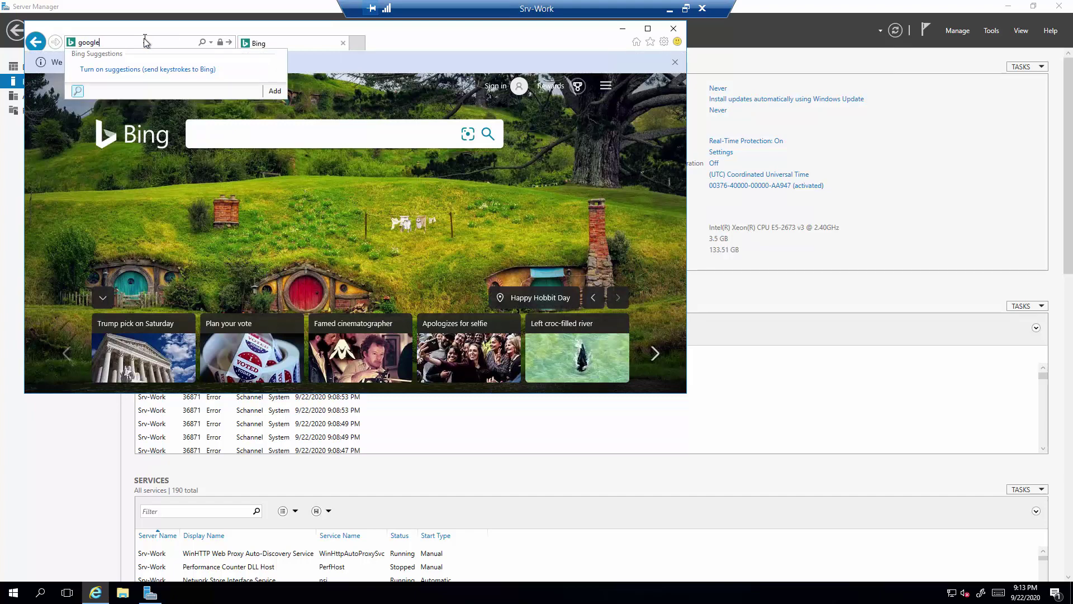
{"action": "key", "text": "ctrl+Return"}
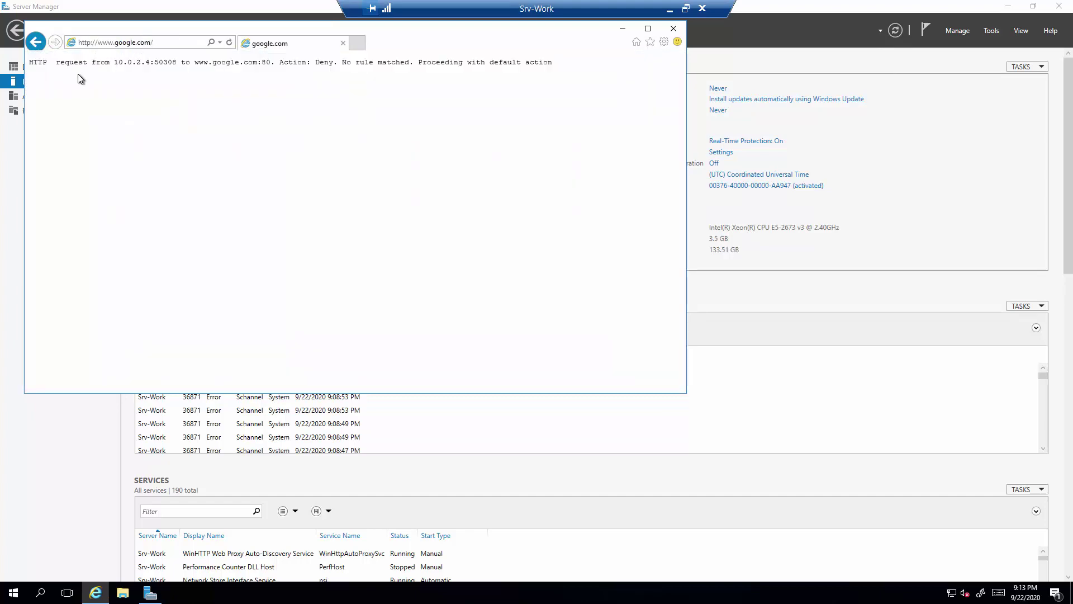
{"action": "key", "text": "ctrl+plus"}
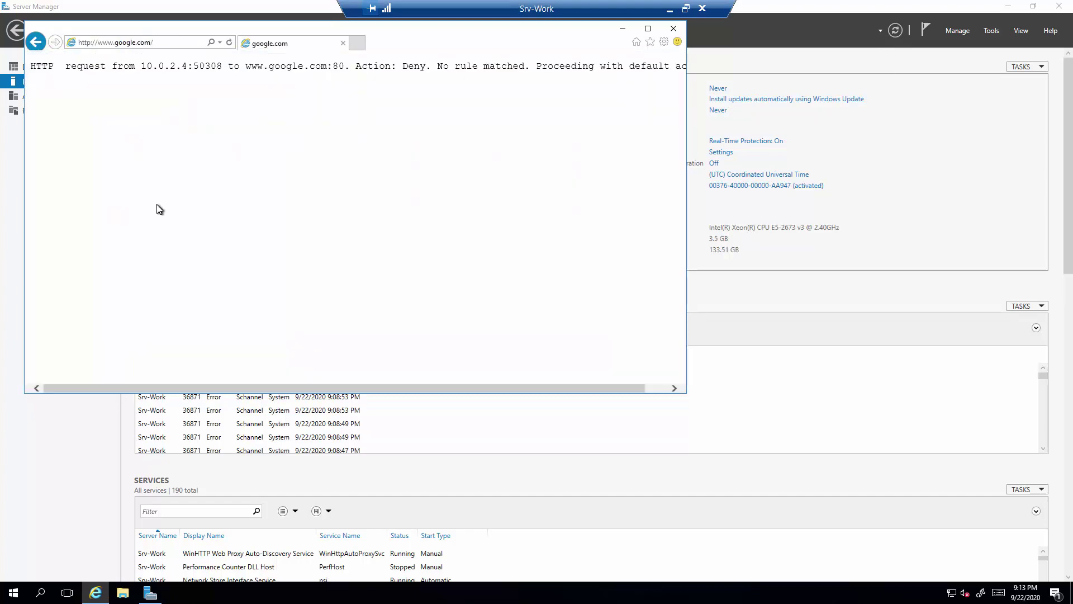
{"action": "left_click_drag", "start_coordinate": [169, 67], "coordinate": [563, 67]}
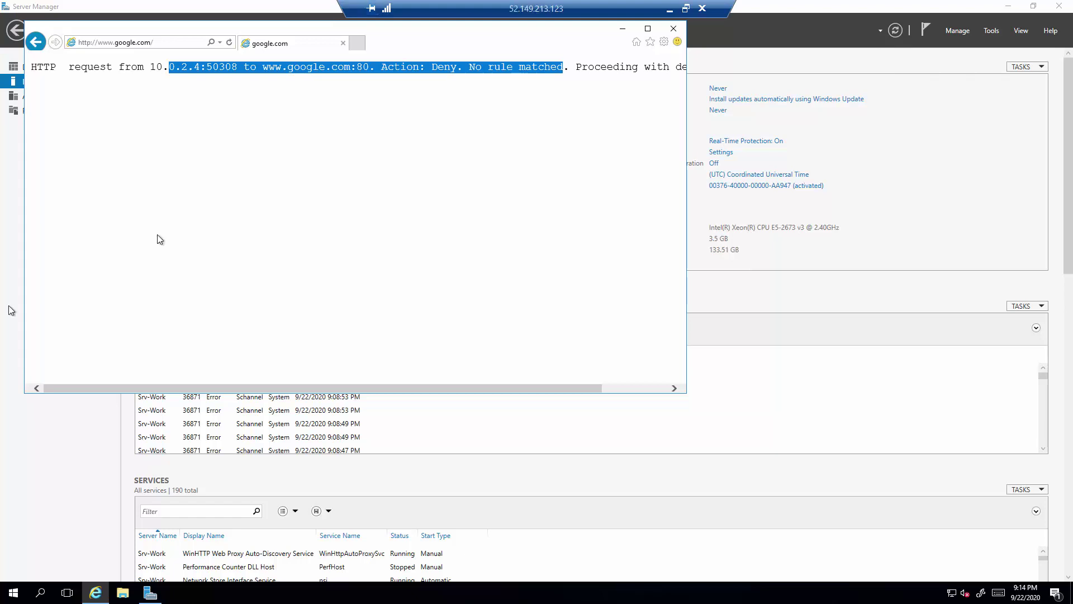
Close the remote session and start deleting the AZ500LAB08 resource group in the Azure portal, selecting its name for the confirmation
{"action": "left_click", "coordinate": [702, 9]}
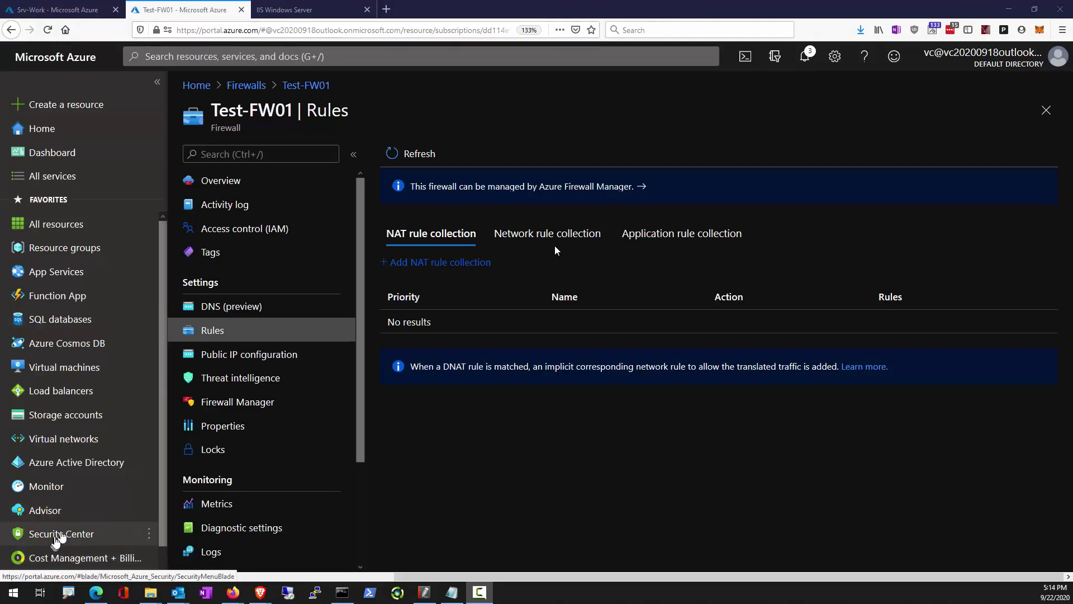
{"action": "left_click", "coordinate": [88, 249]}
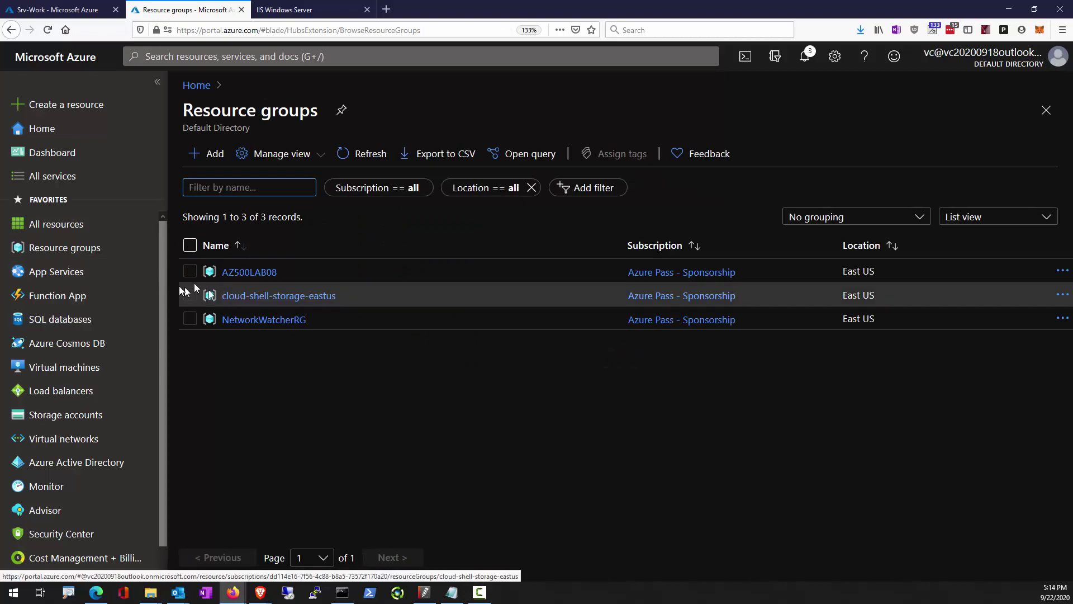
{"action": "key", "text": "alt+Tab"}
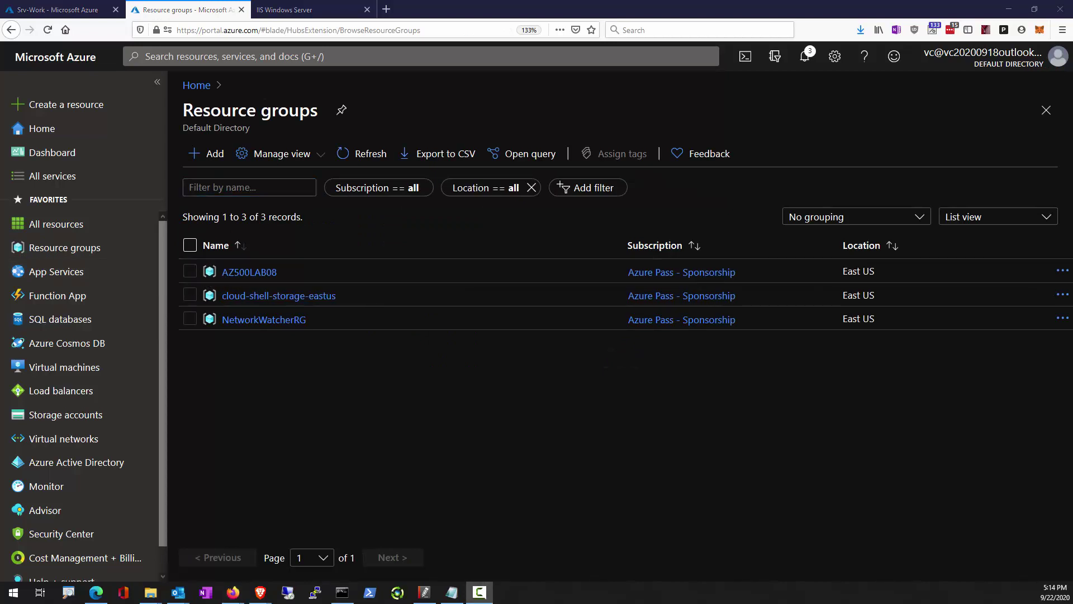
{"action": "left_click", "coordinate": [249, 273]}
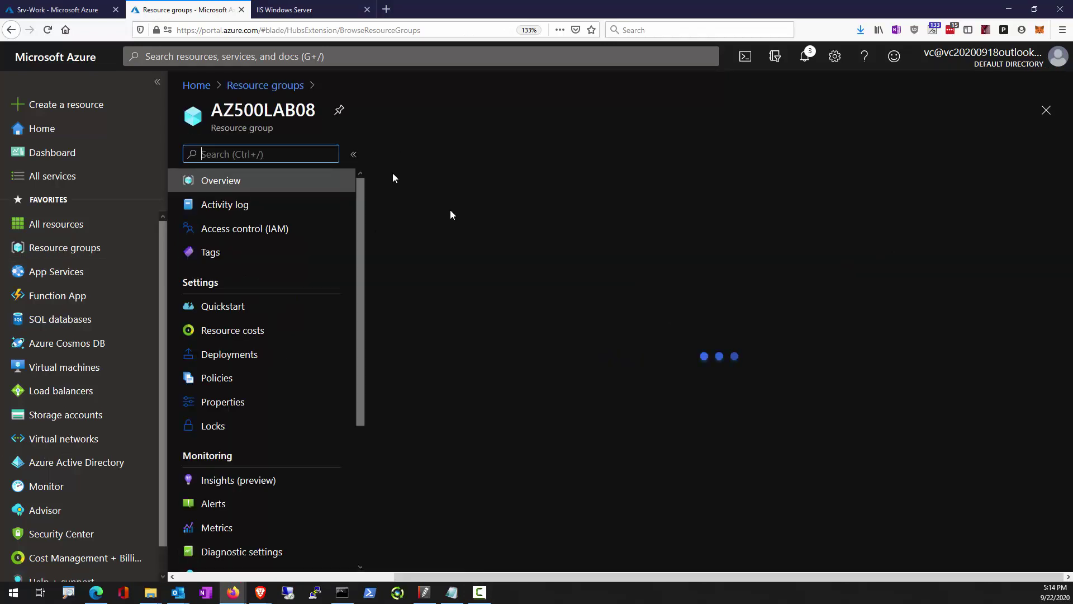
{"action": "left_click", "coordinate": [581, 153]}
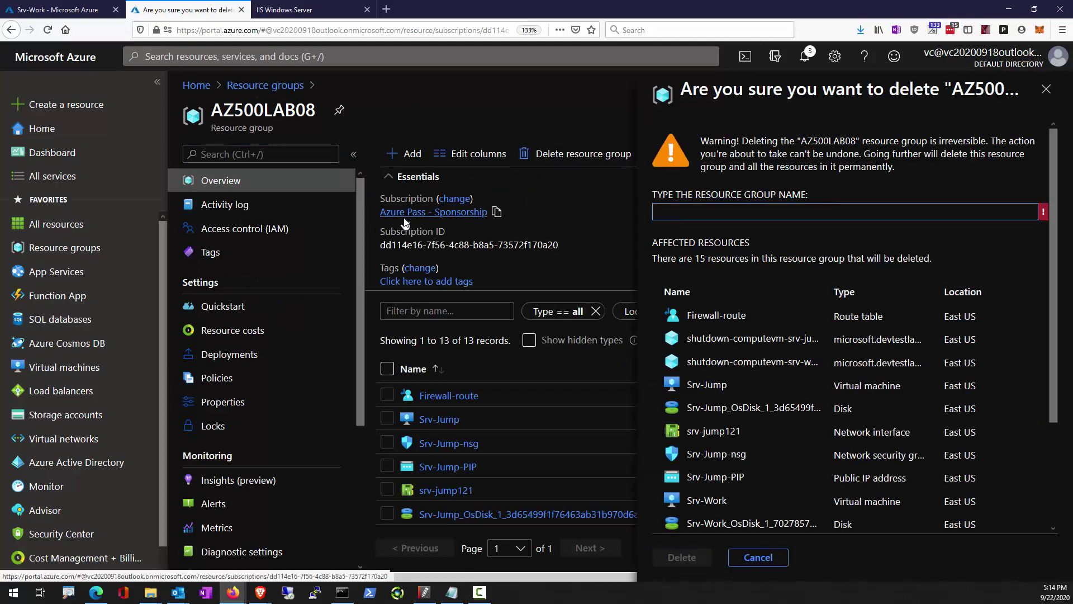
{"action": "double_click", "coordinate": [302, 111]}
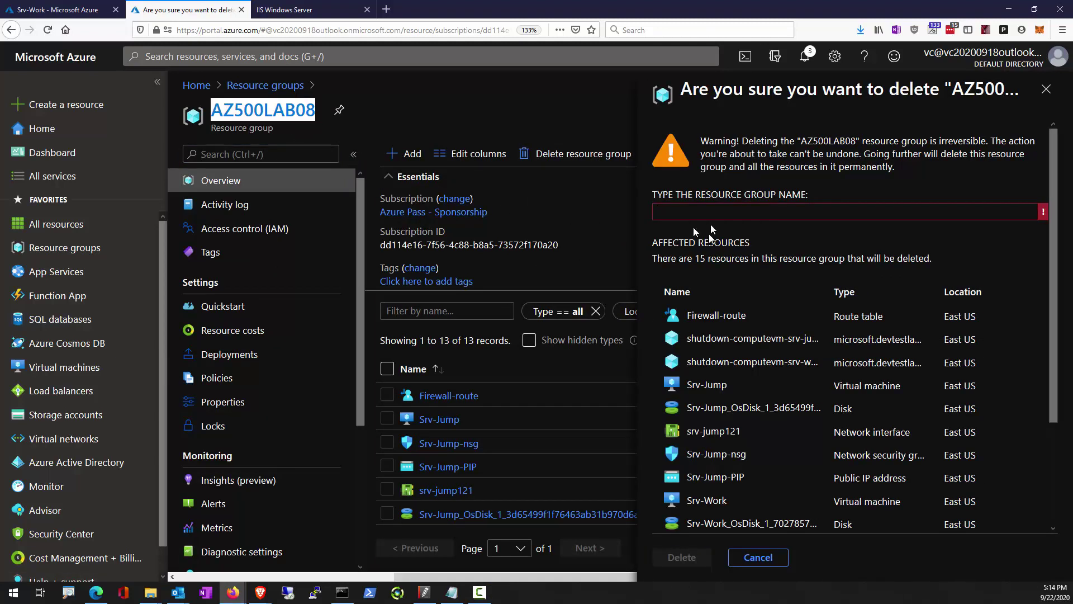